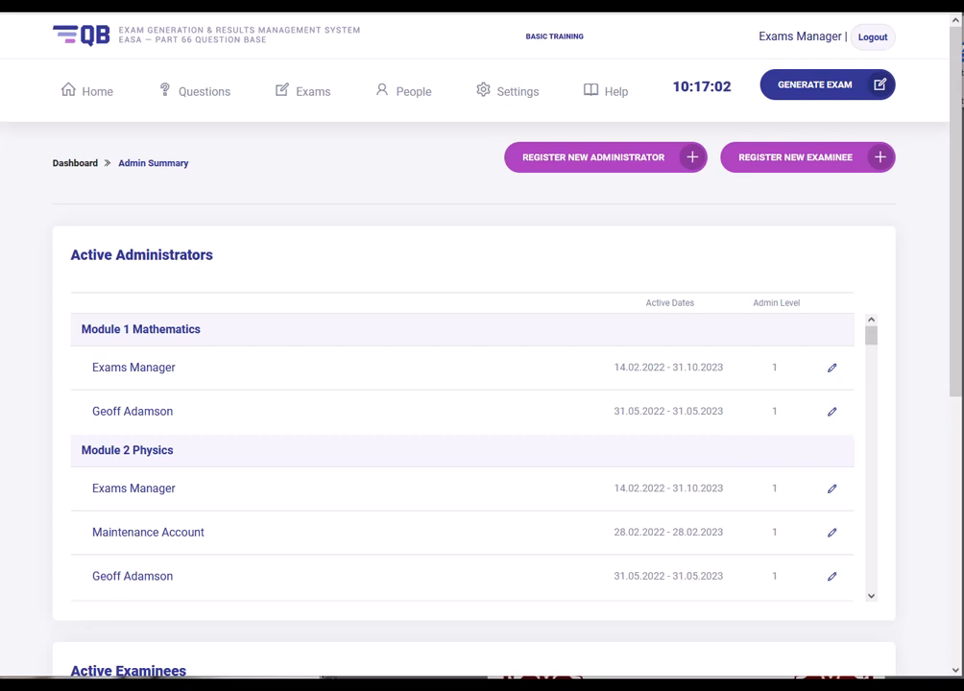
# - Go to People > Examinees, open the examinee, and scroll through the Exam Results table
pyautogui.click(405, 96)
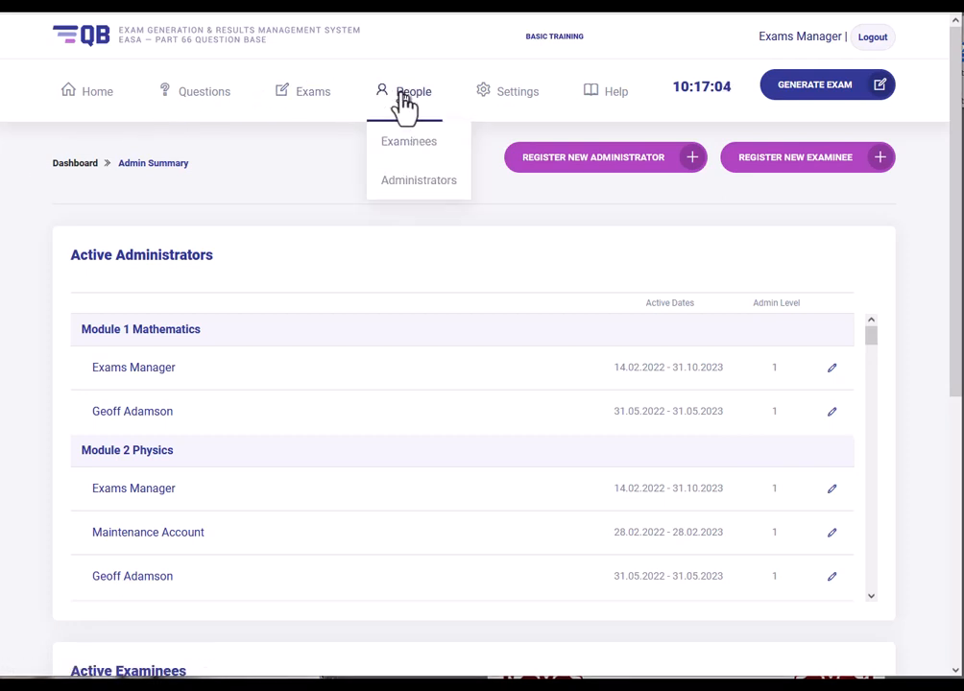
pyautogui.click(410, 144)
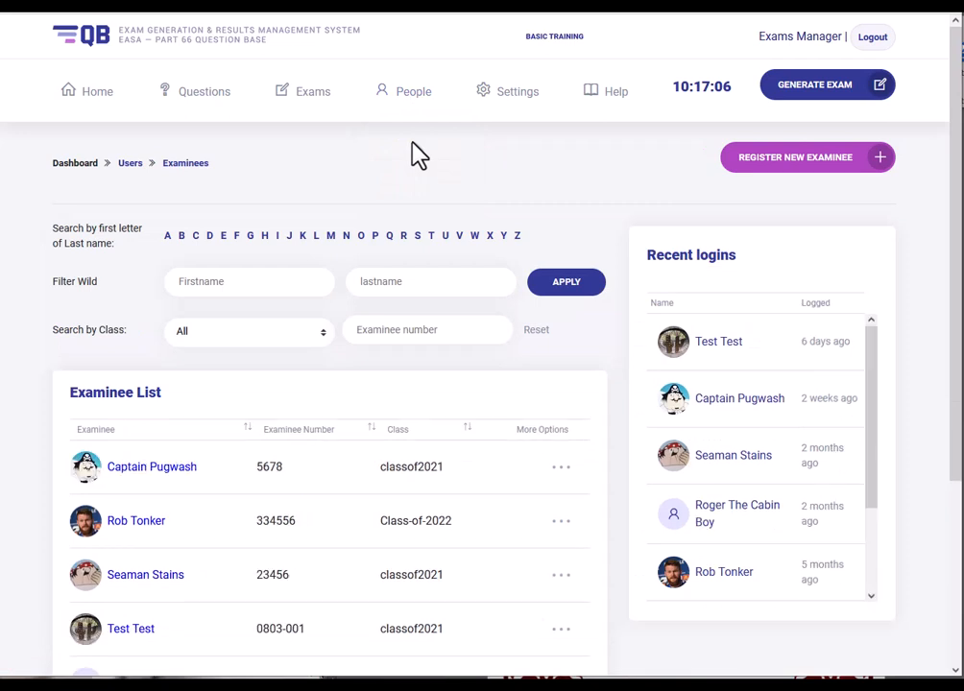
pyautogui.click(183, 470)
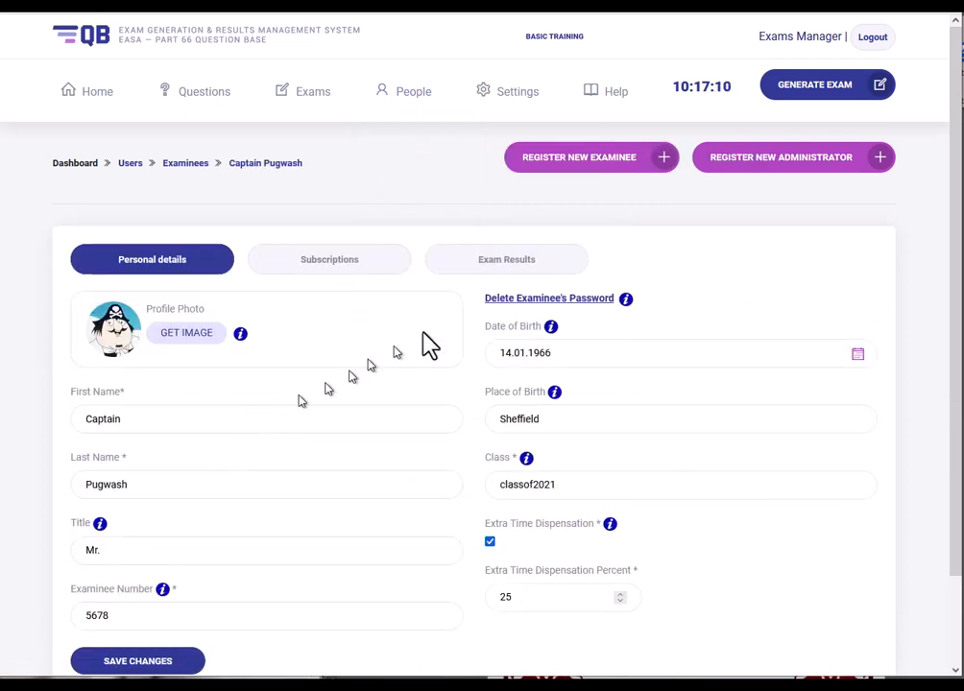
pyautogui.click(520, 266)
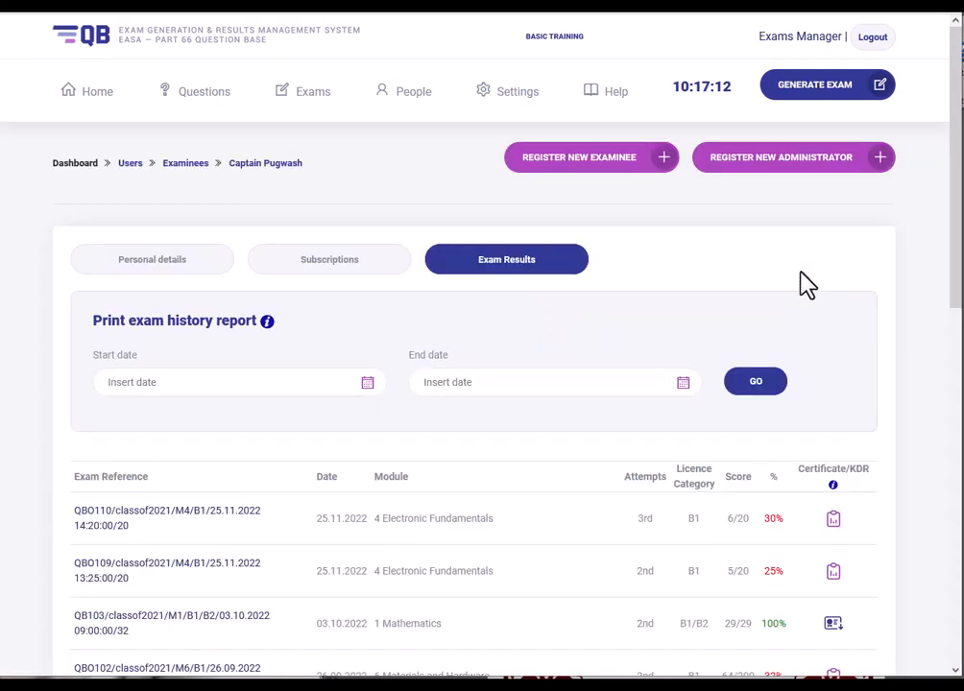
pyautogui.scroll(-2, 807, 284)
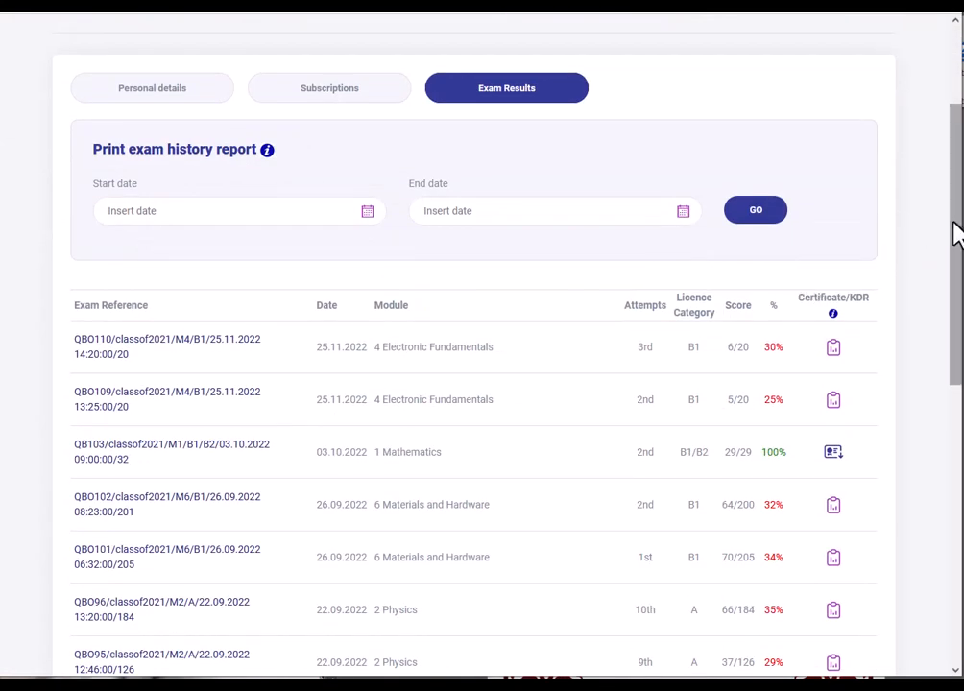
pyautogui.moveTo(952, 232); pyautogui.dragTo(954, 291)
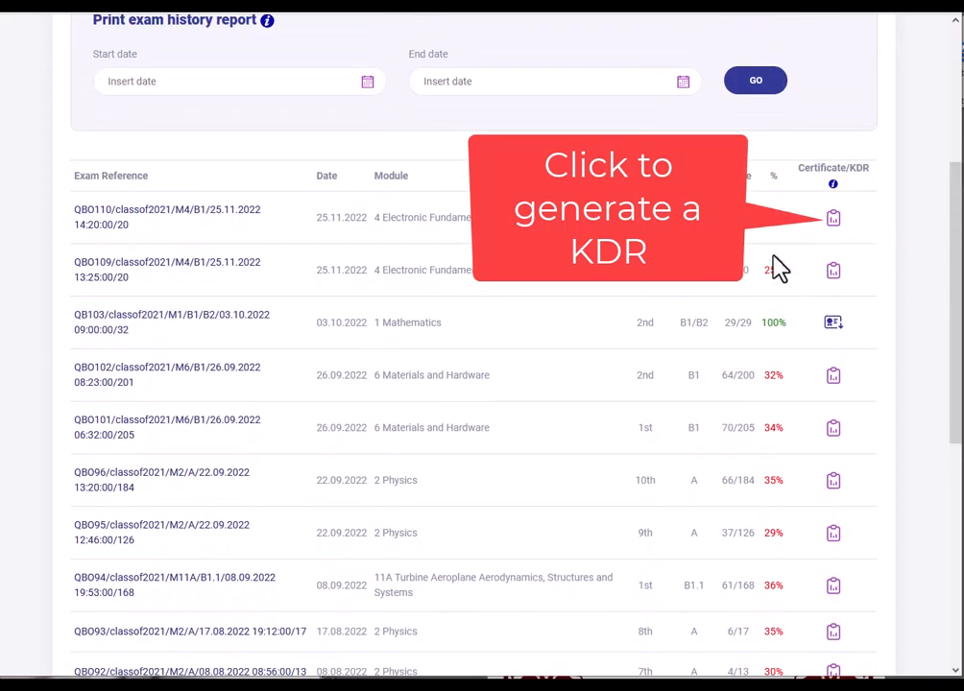
# - Highlight the failed 30% score, the passed 100% score and the first exam's reference in turn
pyautogui.moveTo(764, 217); pyautogui.dragTo(784, 218)
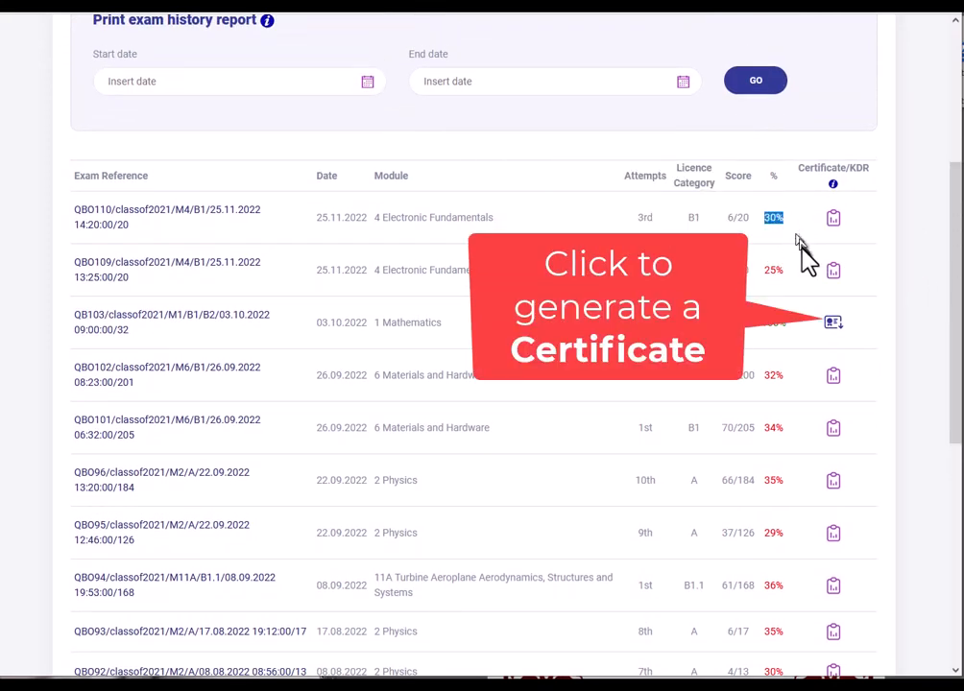
pyautogui.click(843, 246)
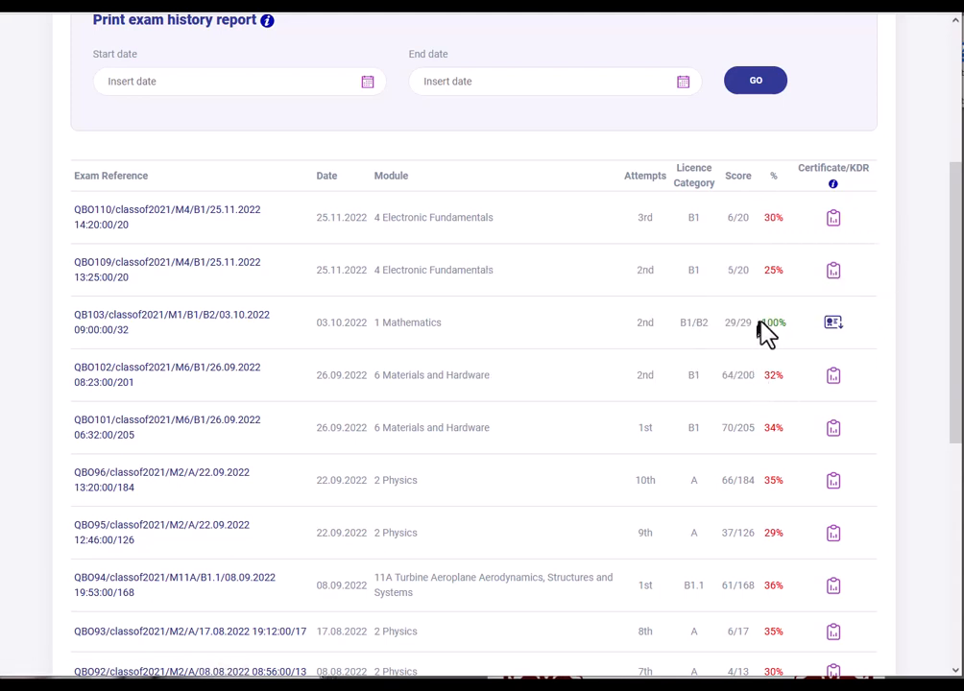
pyautogui.moveTo(766, 332); pyautogui.dragTo(796, 330)
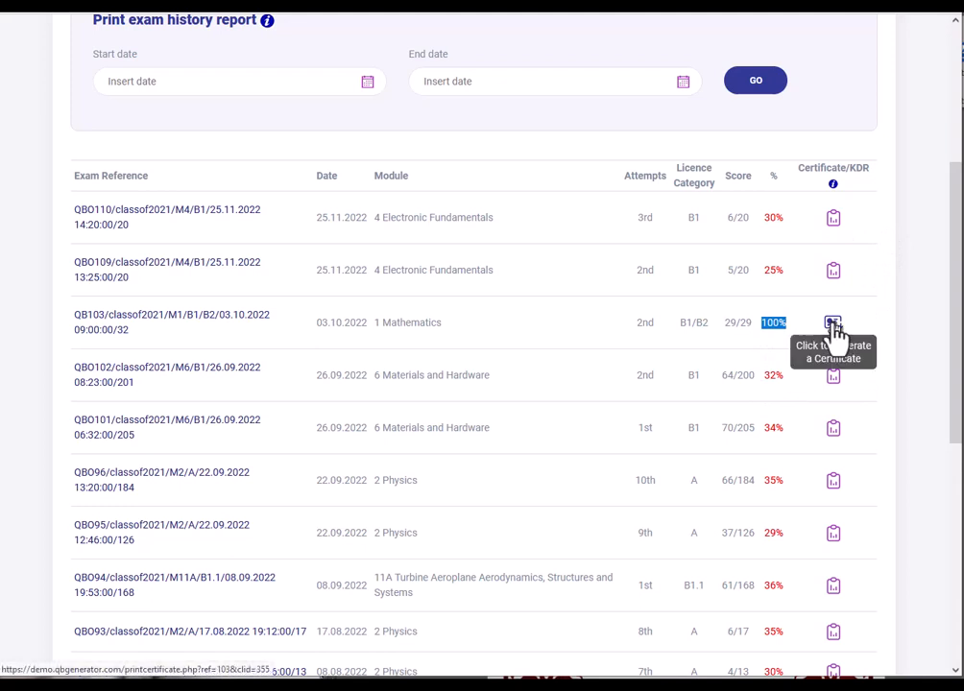
pyautogui.click(883, 312)
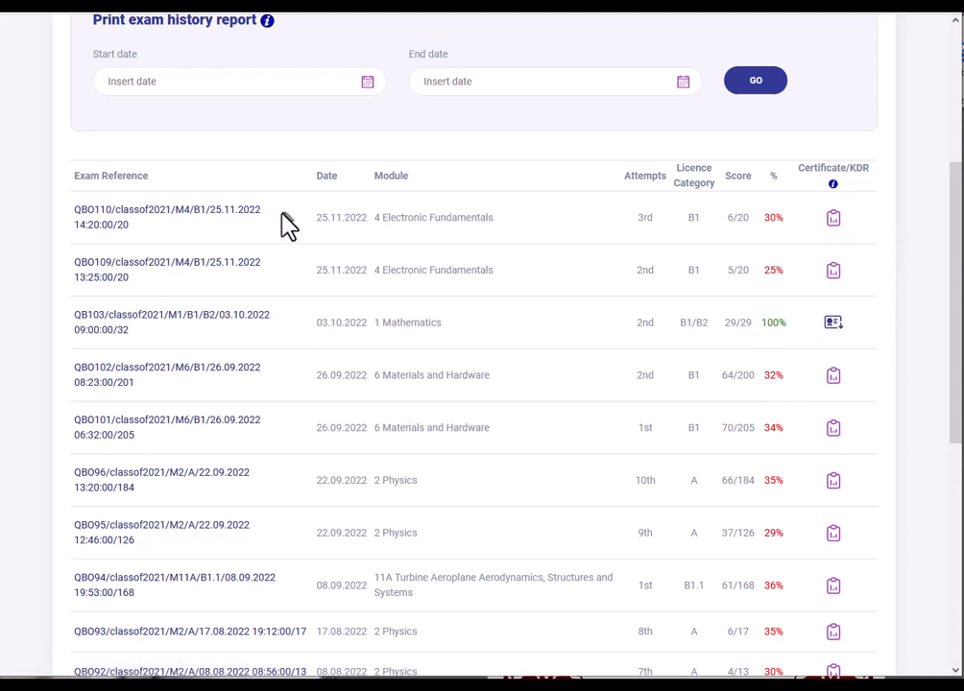
pyautogui.moveTo(80, 218); pyautogui.dragTo(151, 243)
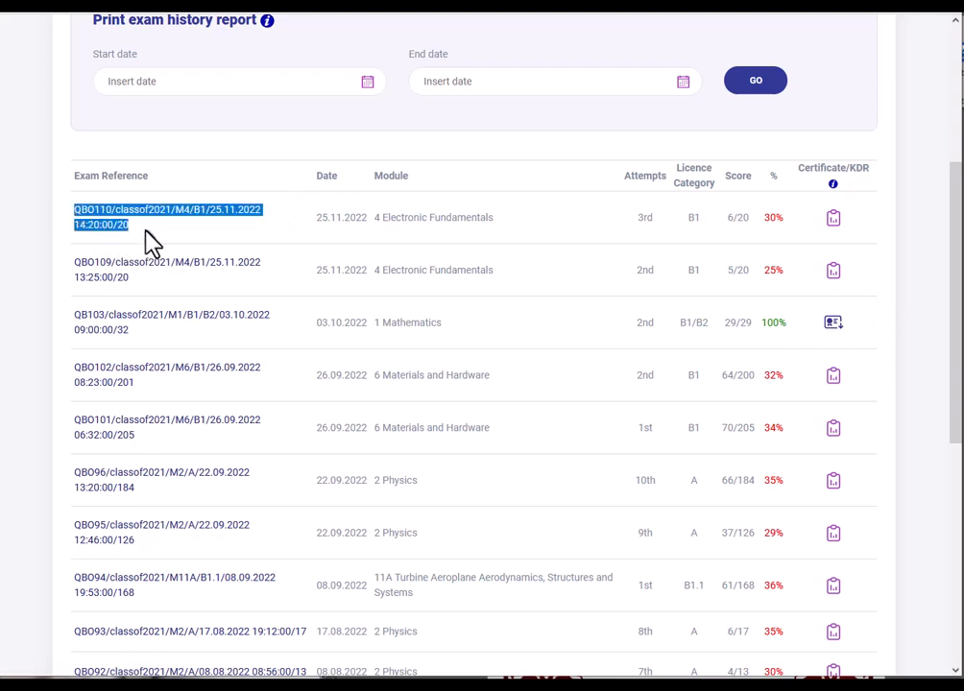
pyautogui.click(413, 229)
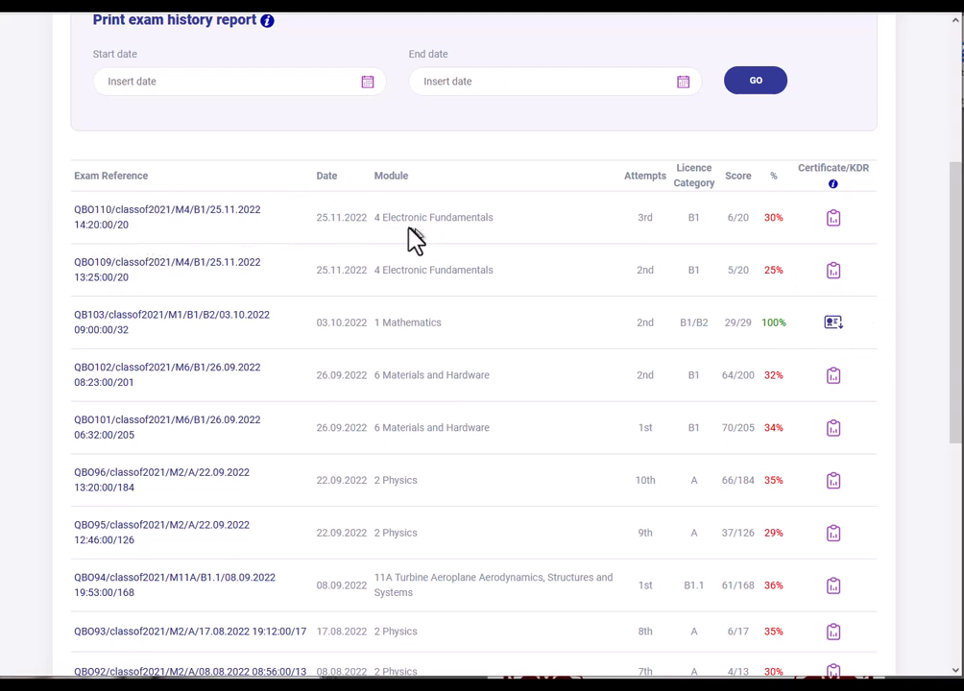
# - Open the first exam's Knowledge Deficiency Report and highlight the examinee details, result paragraph and section 4.1.1
pyautogui.click(832, 223)
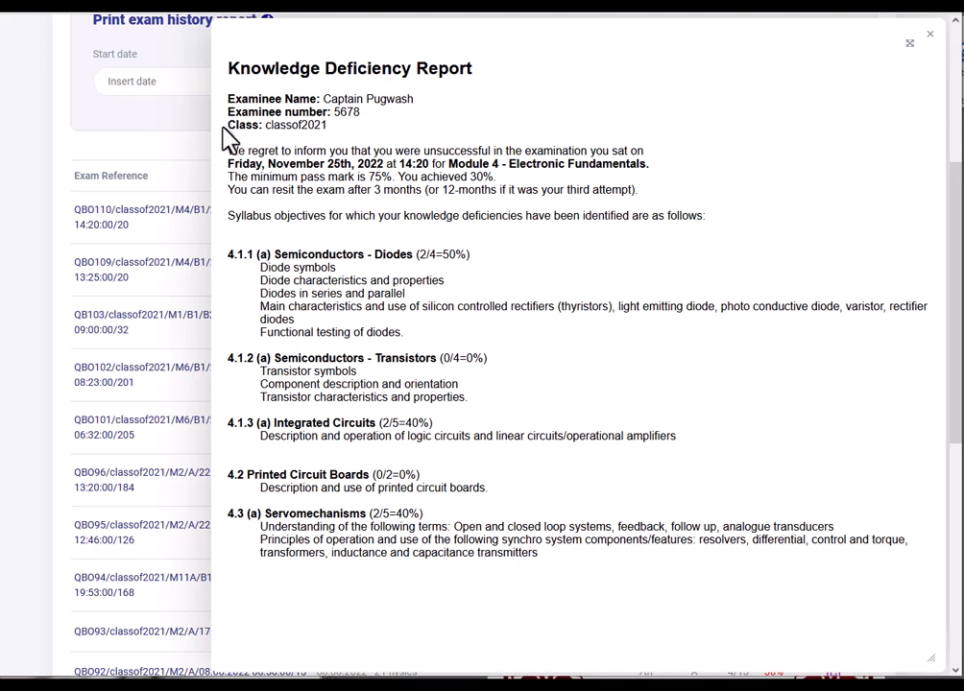
pyautogui.moveTo(231, 97); pyautogui.dragTo(348, 144)
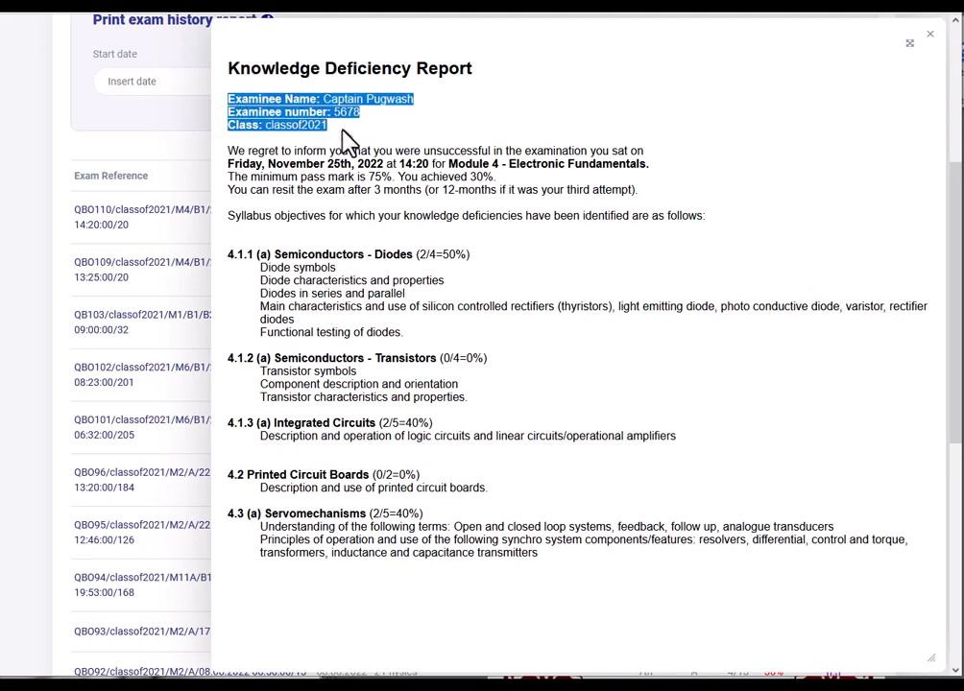
pyautogui.moveTo(229, 150); pyautogui.dragTo(546, 205)
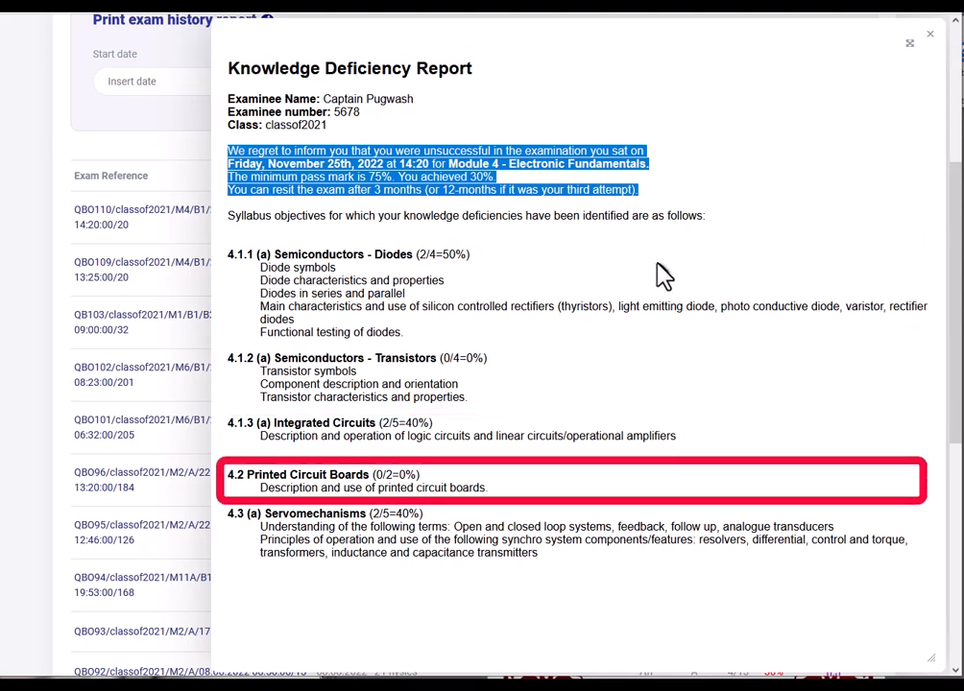
pyautogui.click(553, 274)
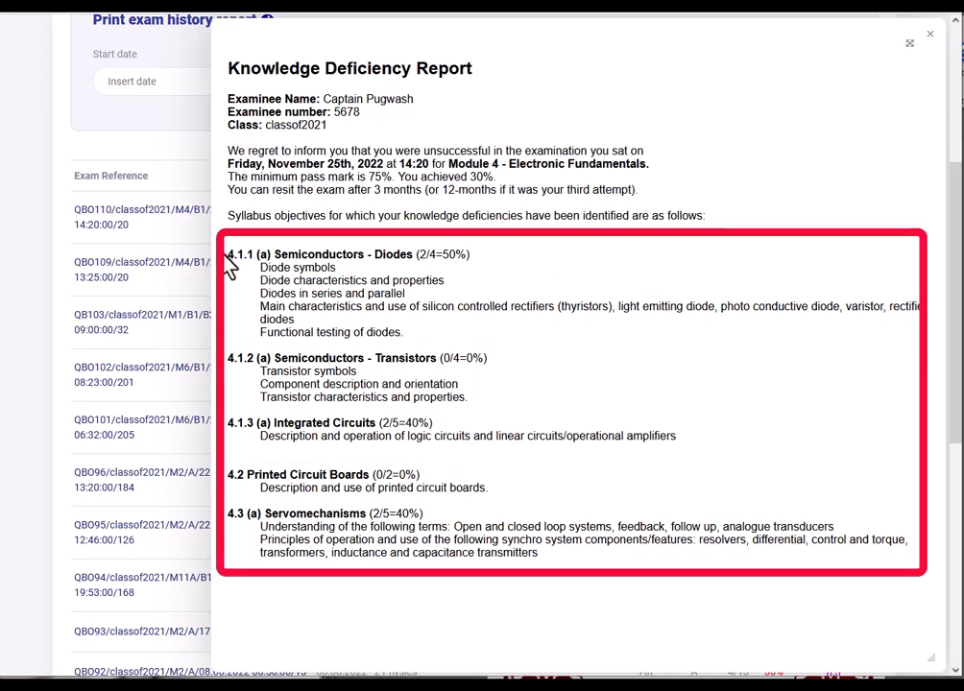
pyautogui.moveTo(228, 256); pyautogui.dragTo(252, 255)
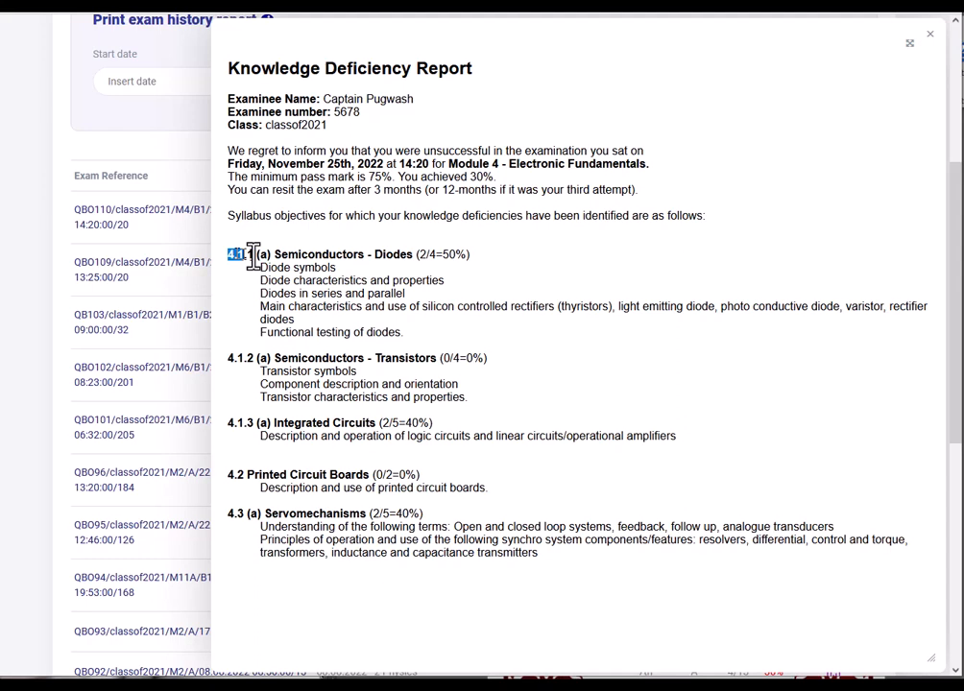
# - Select and copy the entire report text, then close the report
pyautogui.moveTo(232, 67); pyautogui.dragTo(634, 567)
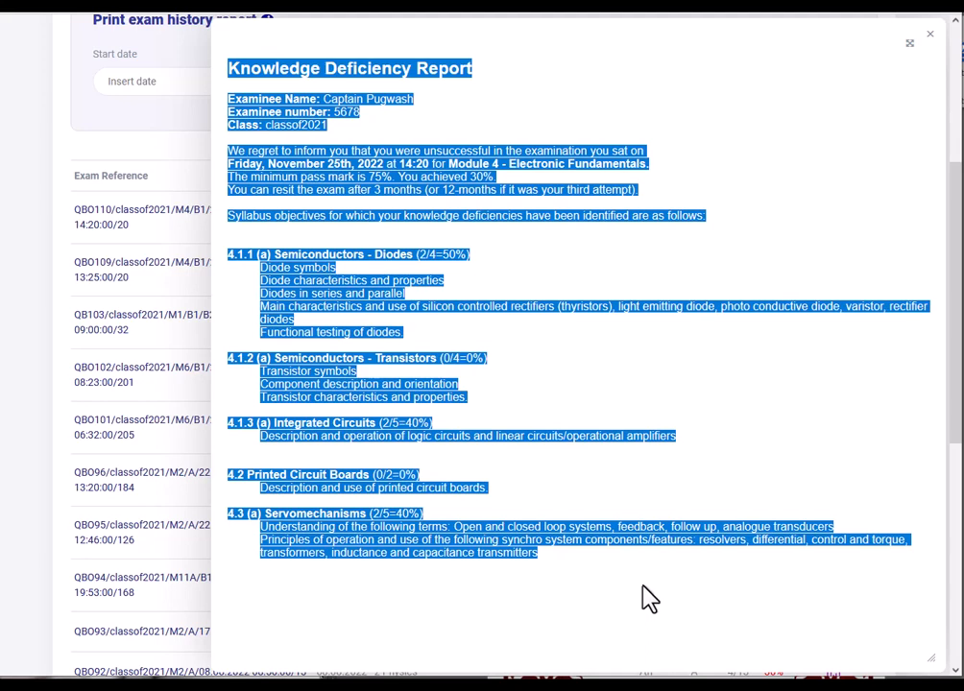
pyautogui.rightClick(473, 549)
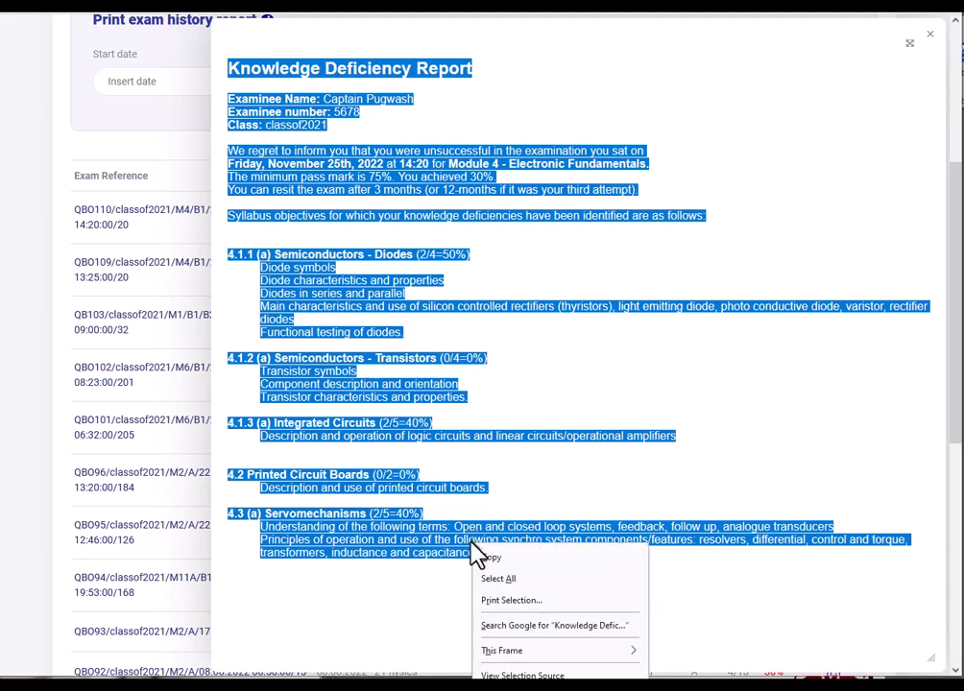
pyautogui.click(493, 559)
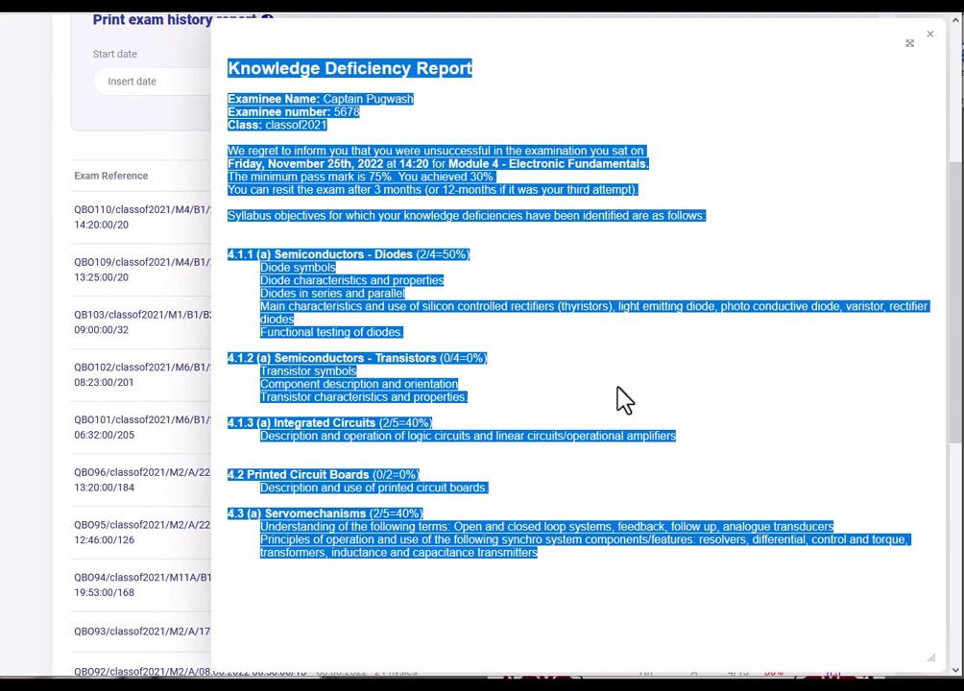
pyautogui.click(929, 35)
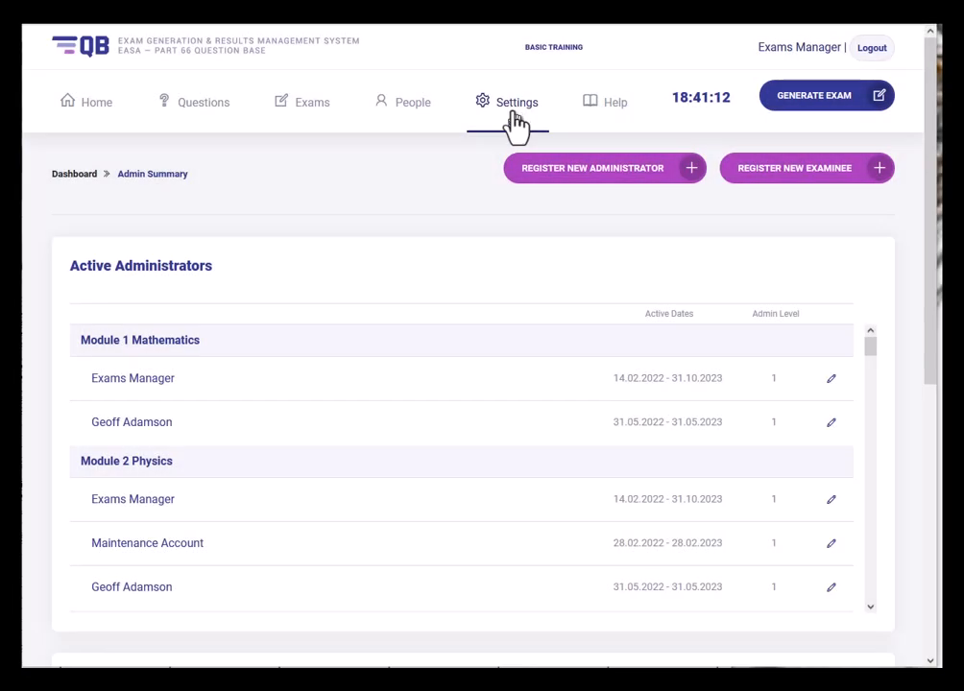
# - Download the certificate template from Settings > Certificates and show it in its download folder
pyautogui.click(514, 109)
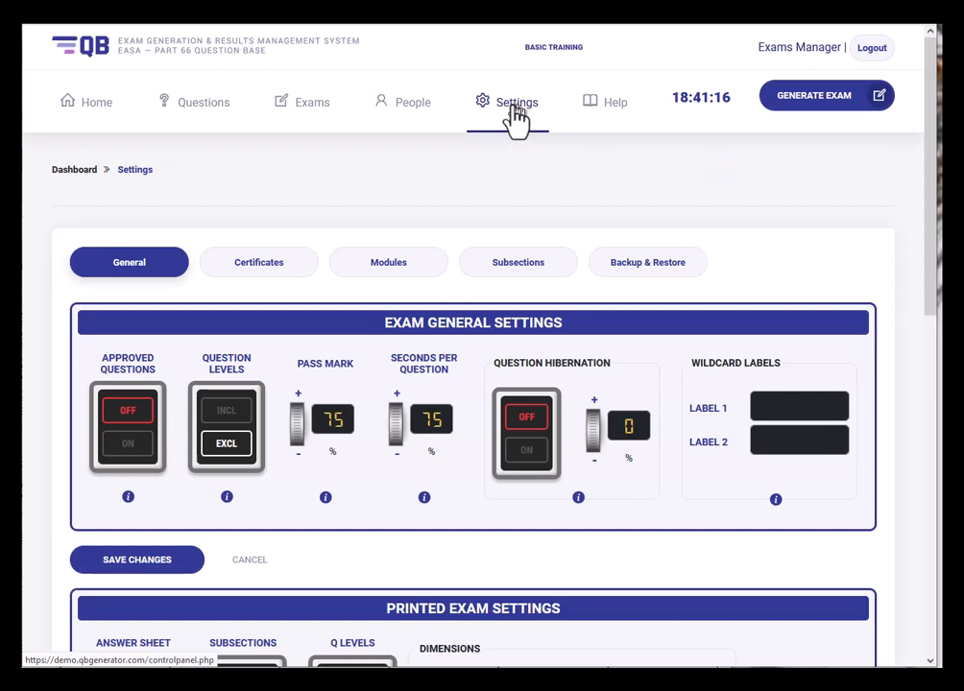
pyautogui.click(240, 274)
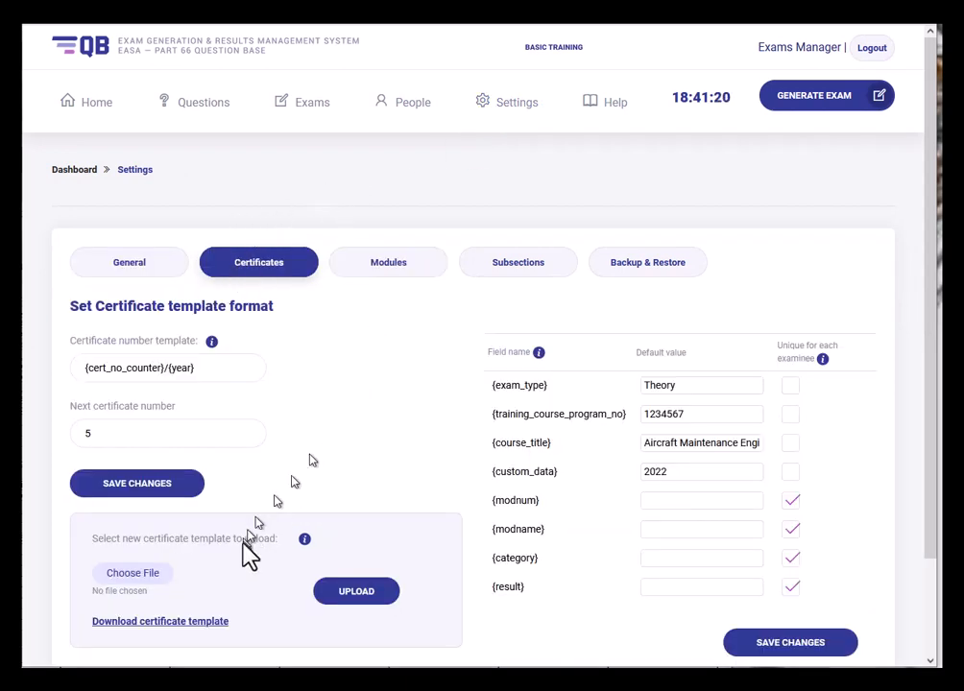
pyautogui.click(201, 622)
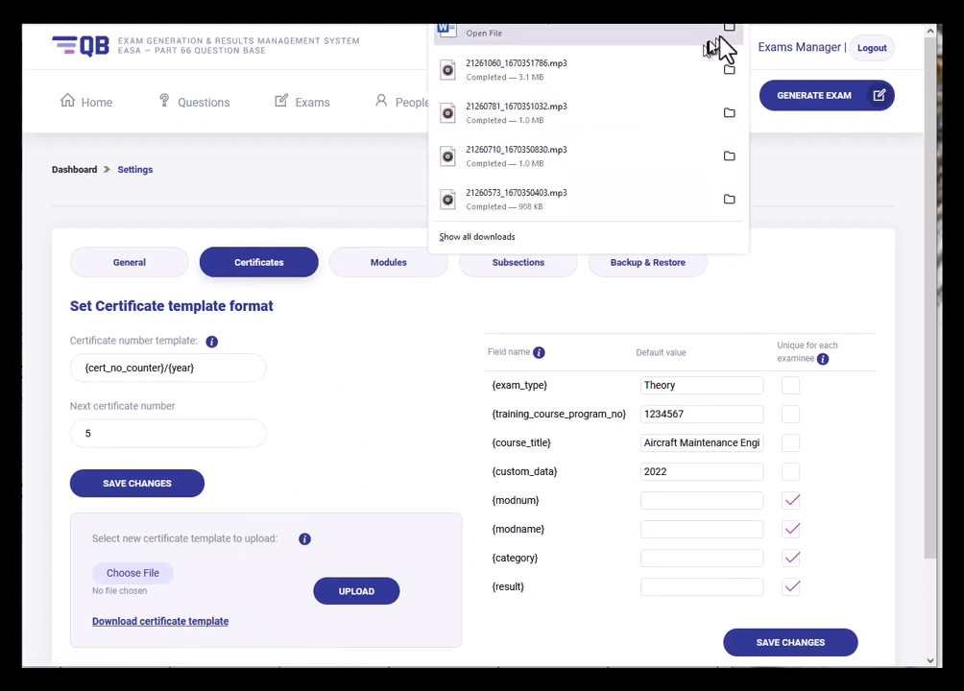
pyautogui.click(726, 35)
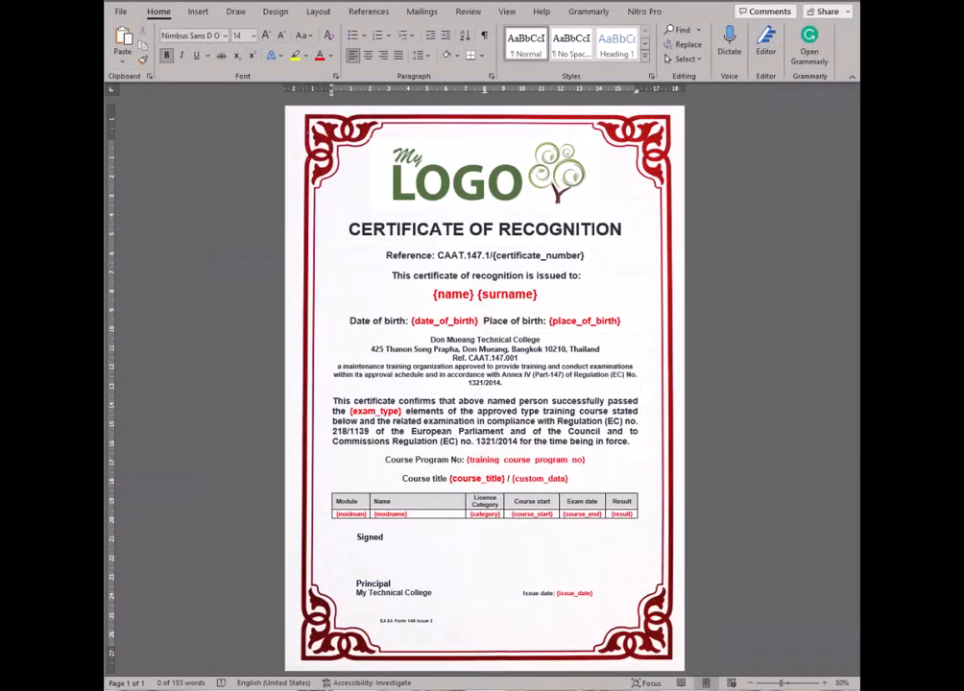
pyautogui.click(488, 189)
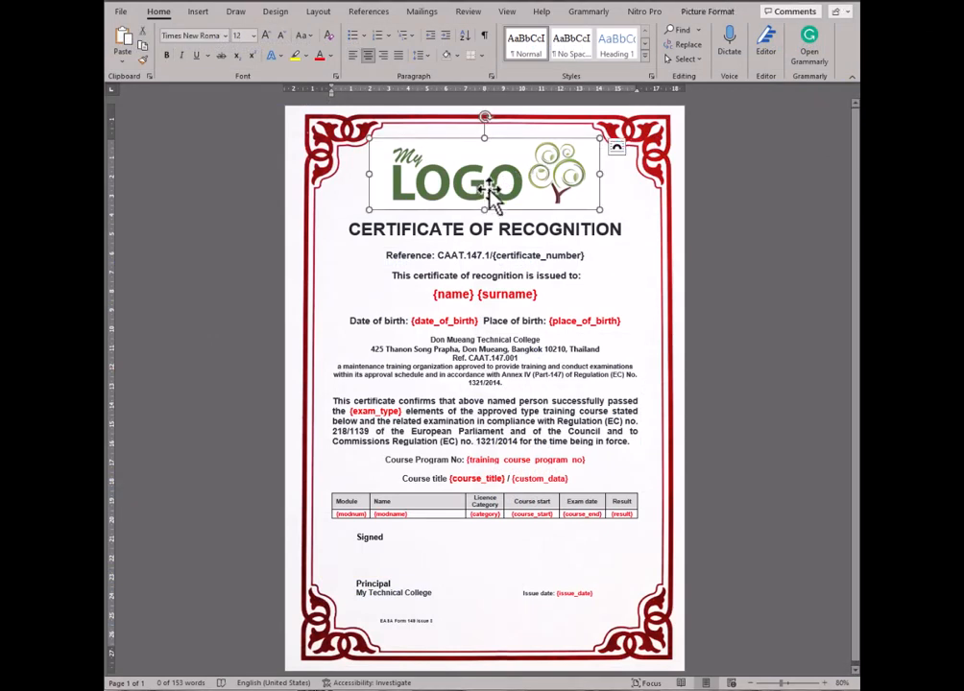
pyautogui.click(649, 156)
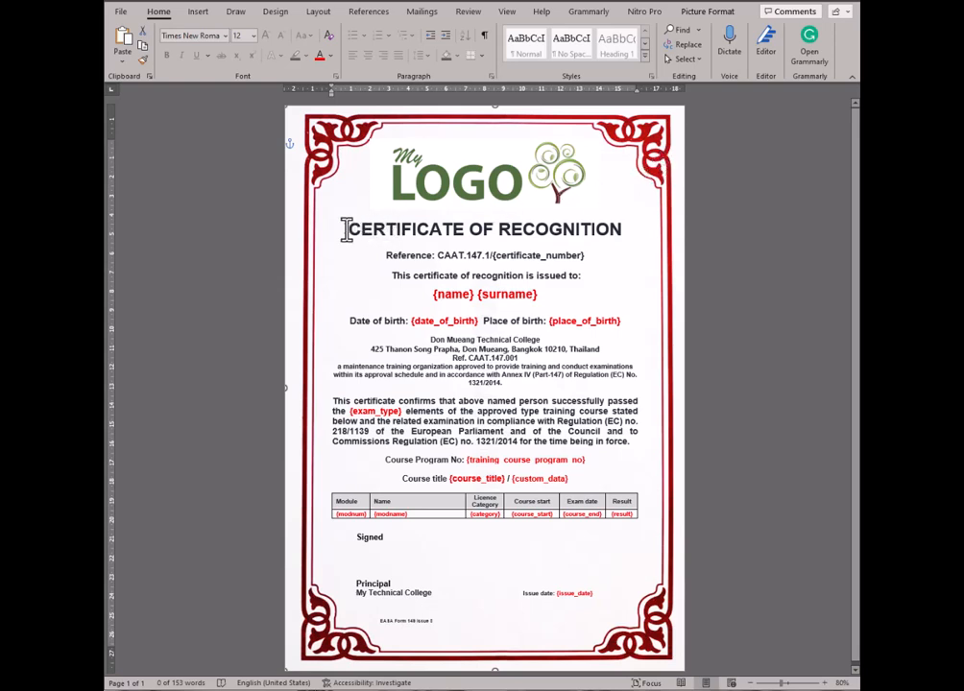
pyautogui.moveTo(350, 228); pyautogui.dragTo(591, 288)
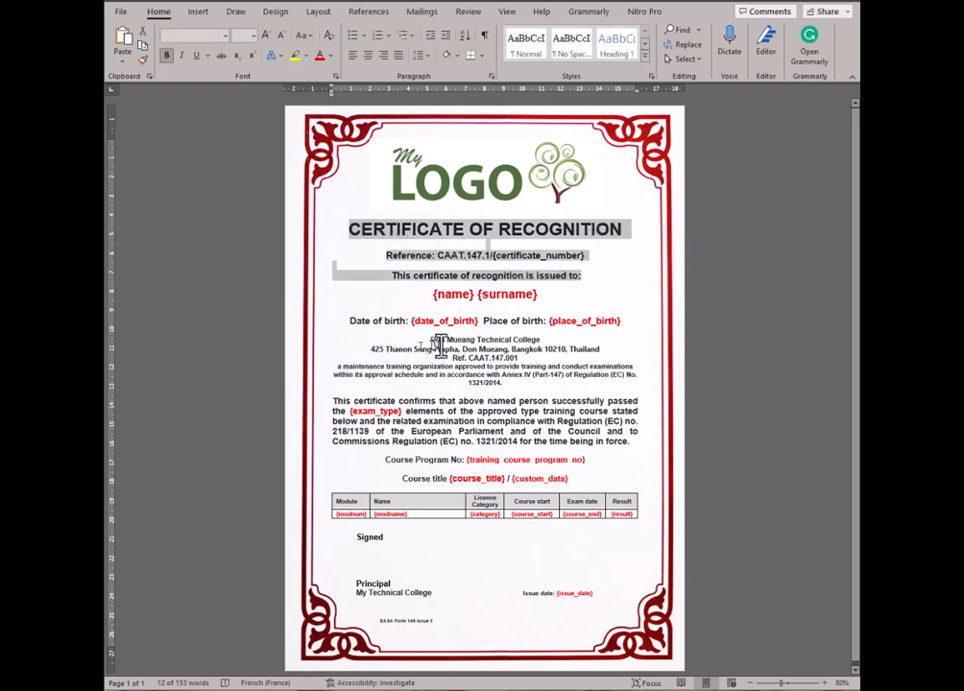
pyautogui.moveTo(431, 341); pyautogui.dragTo(642, 440)
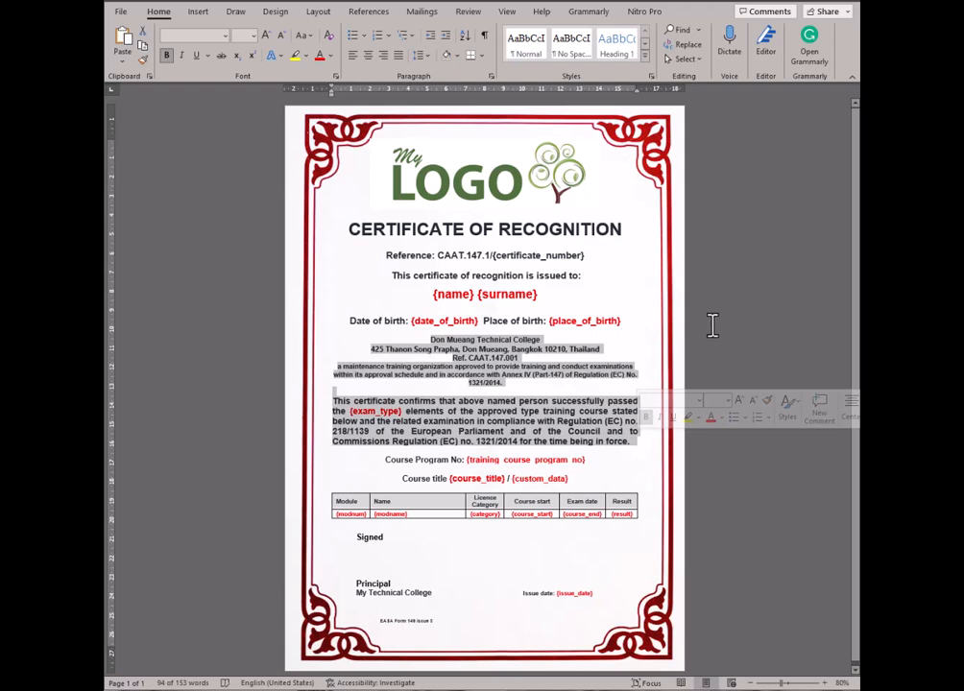
pyautogui.click(327, 491)
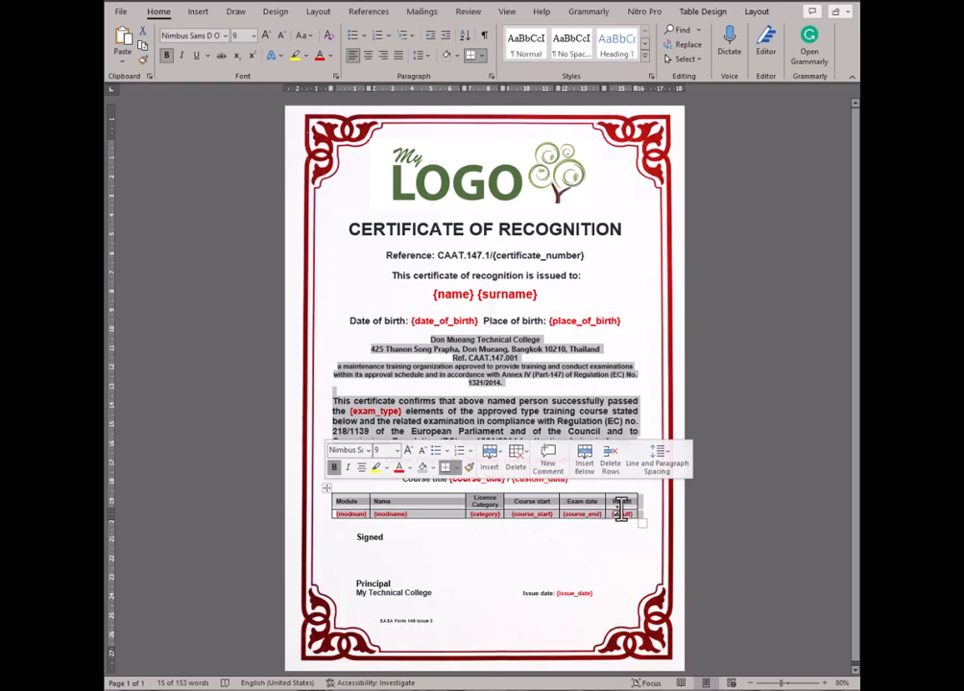
pyautogui.click(656, 389)
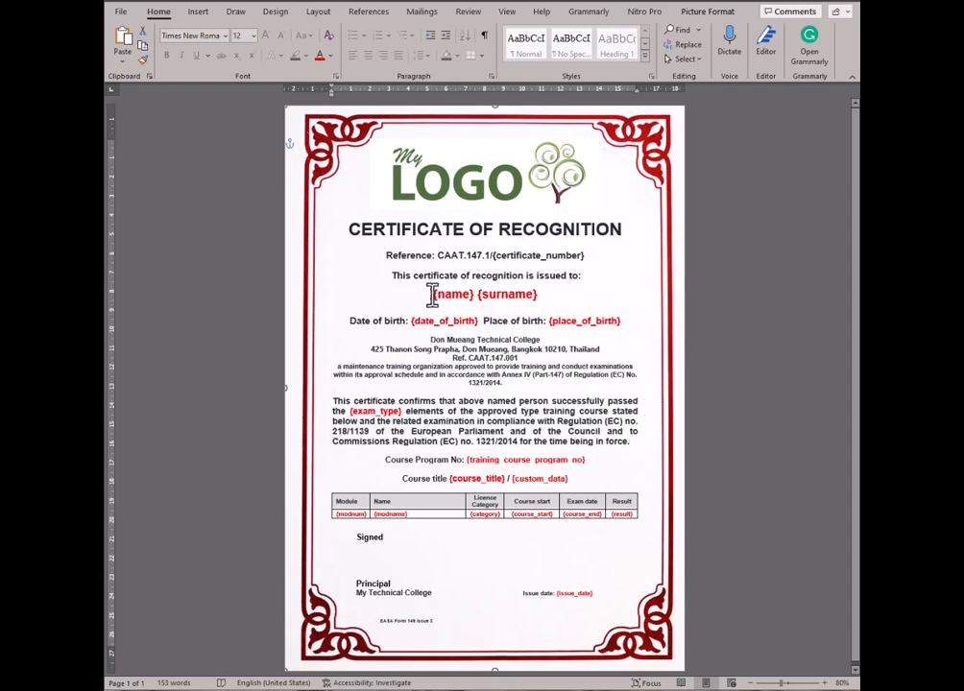
pyautogui.moveTo(433, 294); pyautogui.dragTo(474, 297)
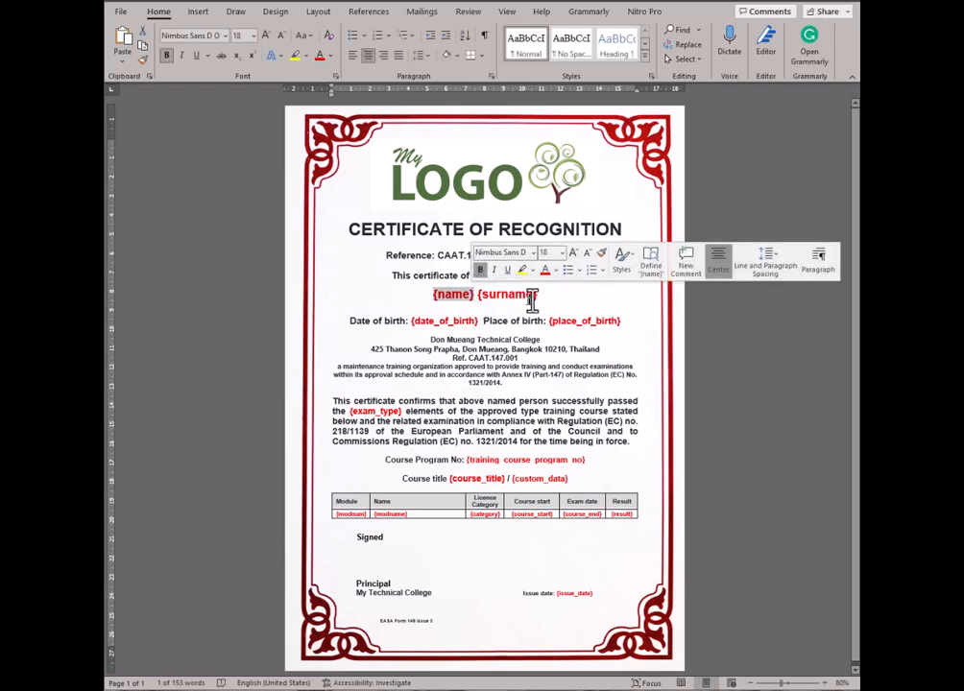
pyautogui.moveTo(536, 297); pyautogui.dragTo(483, 299)
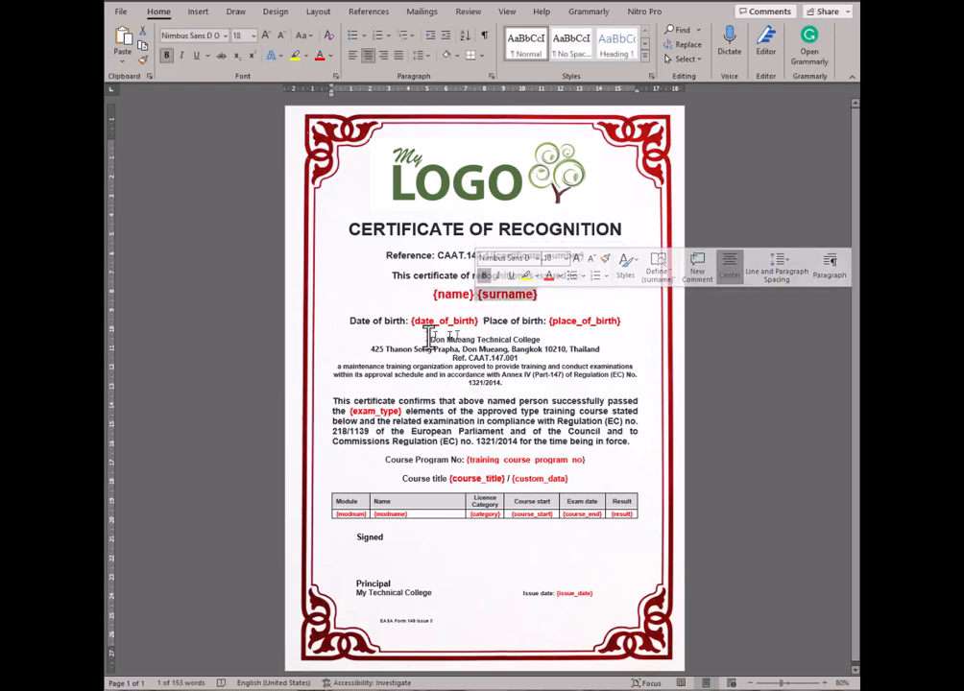
pyautogui.moveTo(413, 322); pyautogui.dragTo(478, 321)
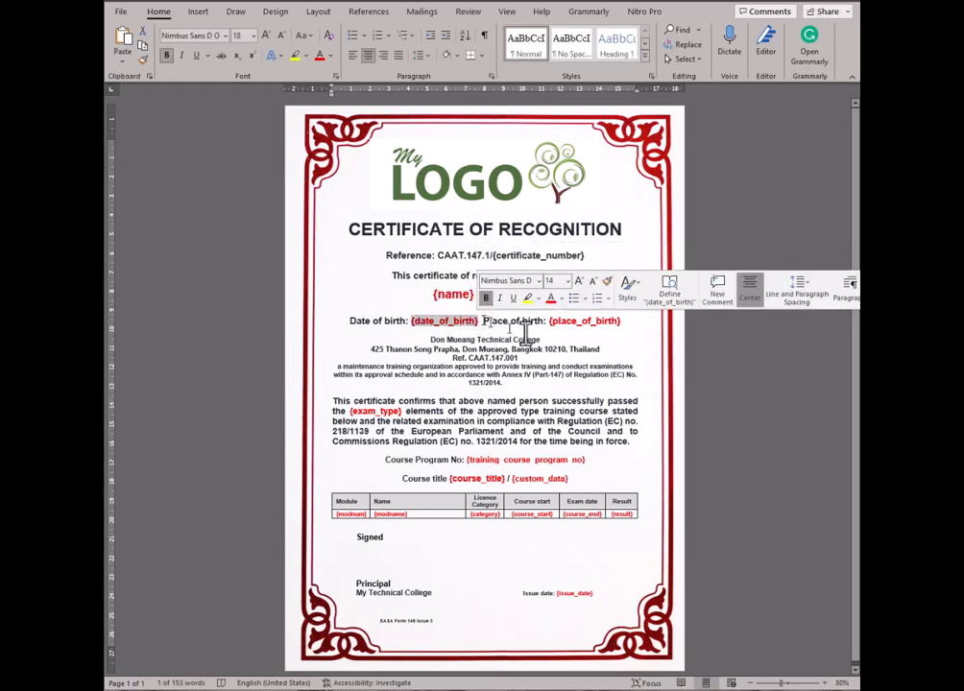
pyautogui.moveTo(551, 323); pyautogui.dragTo(622, 320)
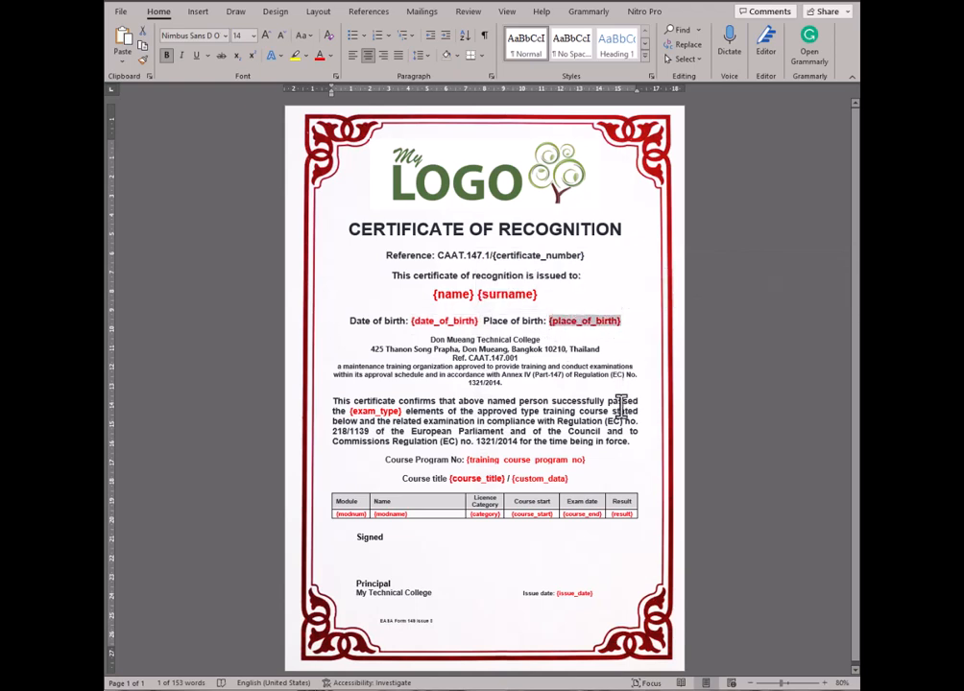
pyautogui.moveTo(352, 411); pyautogui.dragTo(401, 411)
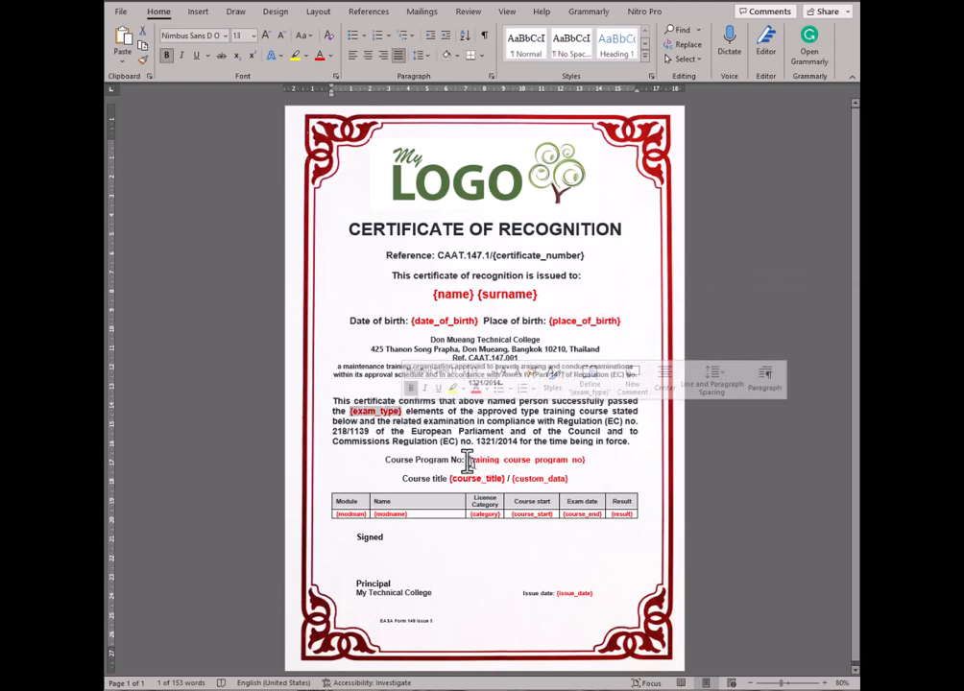
pyautogui.moveTo(467, 460); pyautogui.dragTo(590, 461)
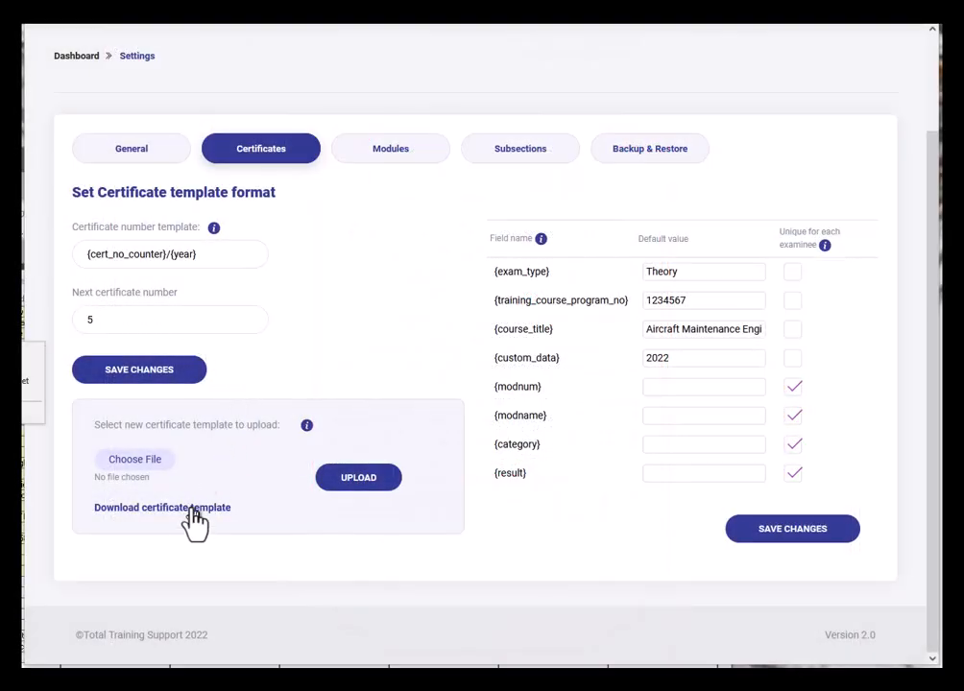
# - Open the info popover beside 'Select new certificate template to upload' to see supported fields
pyautogui.click(307, 426)
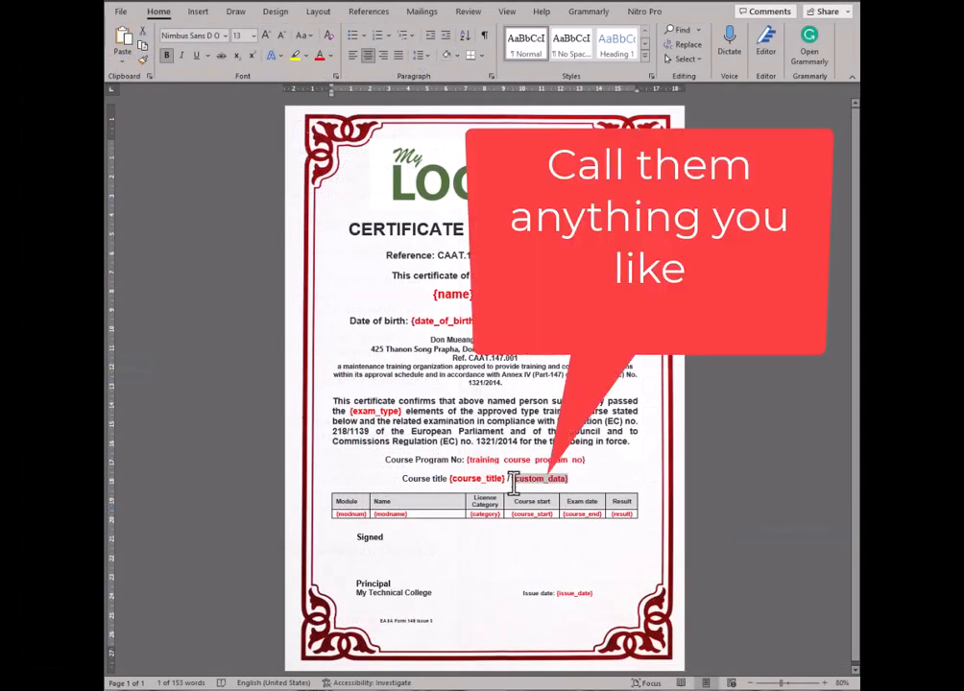
pyautogui.moveTo(514, 483); pyautogui.dragTo(512, 483)
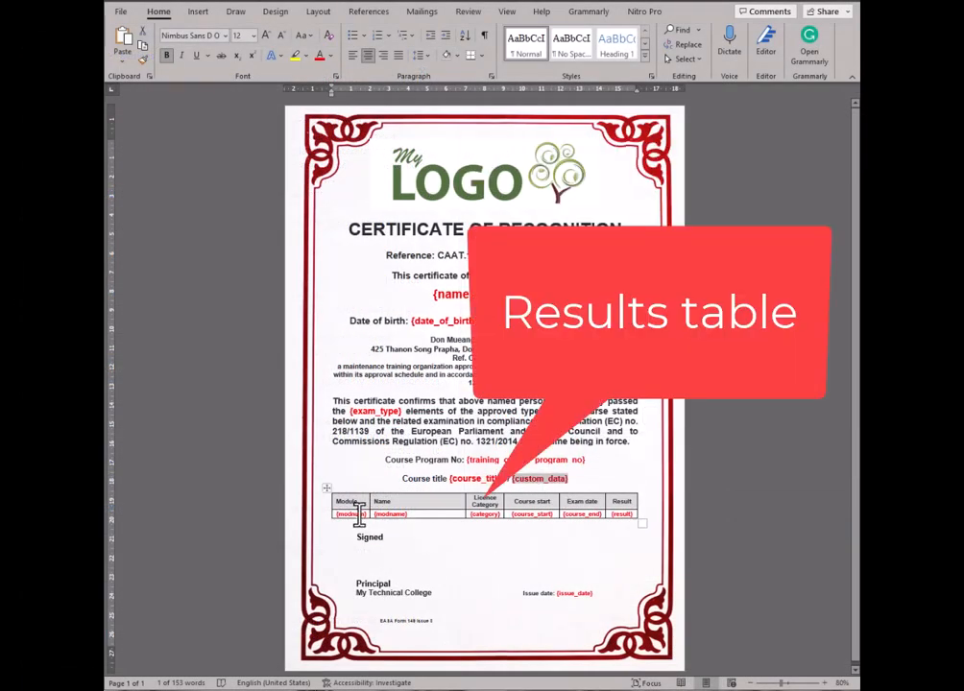
pyautogui.click(390, 516)
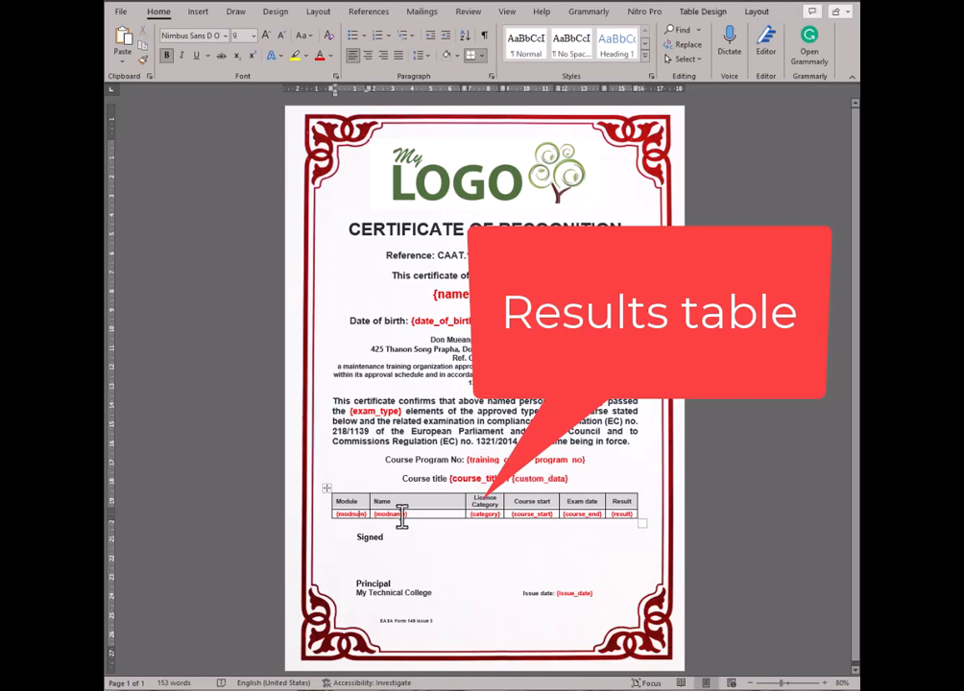
pyautogui.click(402, 517)
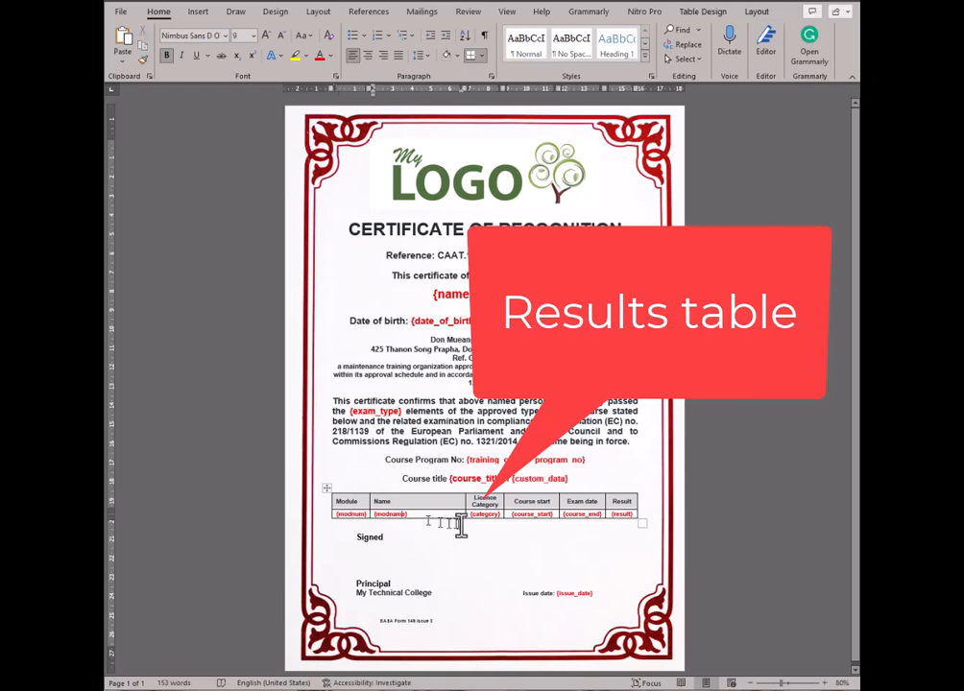
pyautogui.click(535, 517)
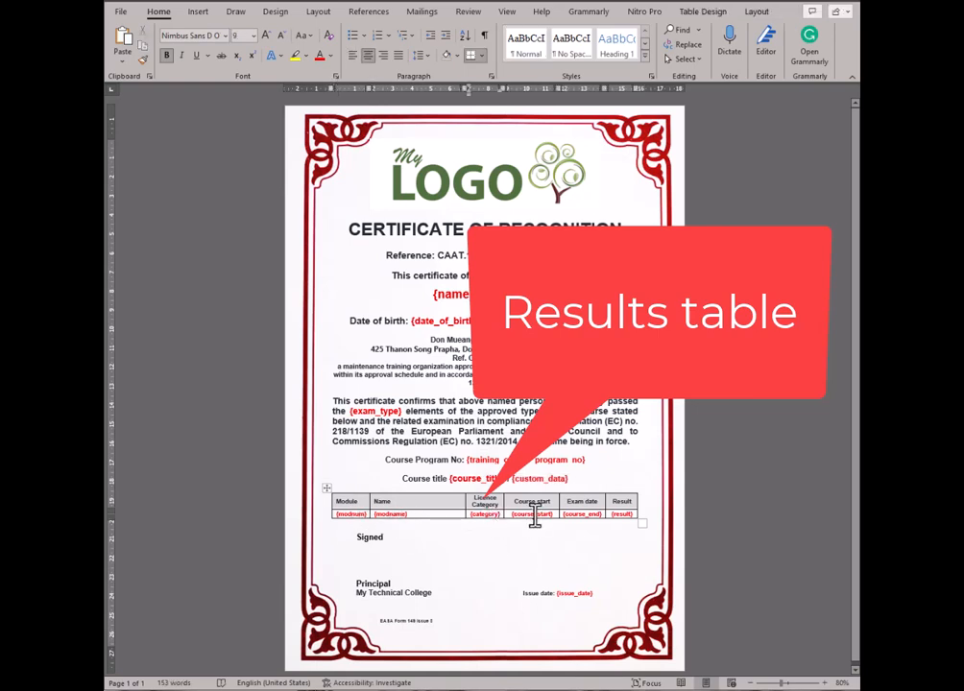
pyautogui.click(620, 516)
pyautogui.click(583, 593)
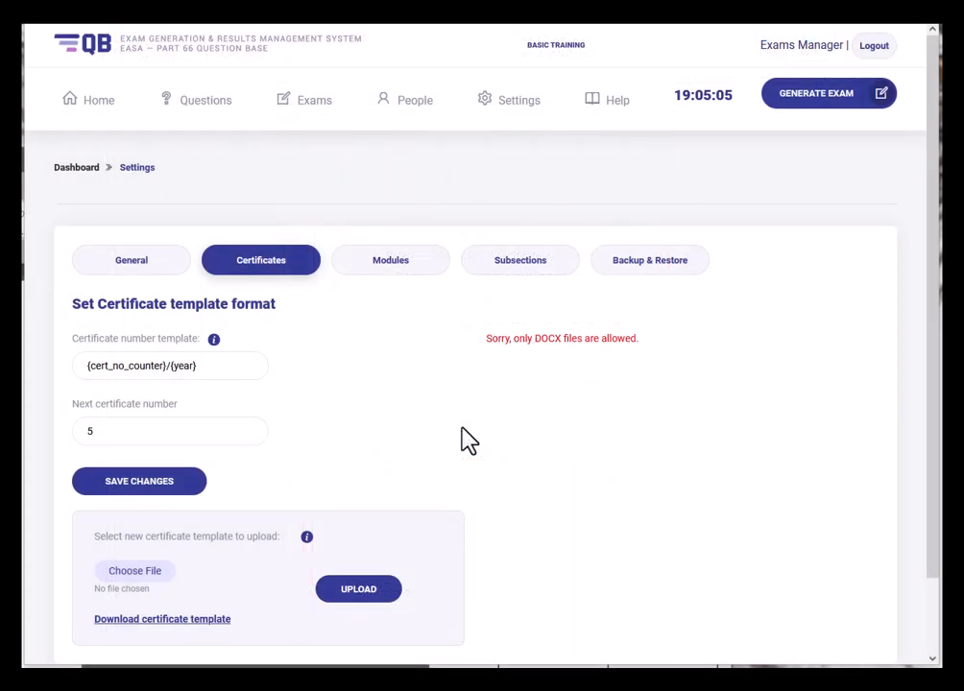
# - Choose demo_CertificateTemplate.docx, upload it, and check the 'Successfully updated template.' message
pyautogui.click(128, 577)
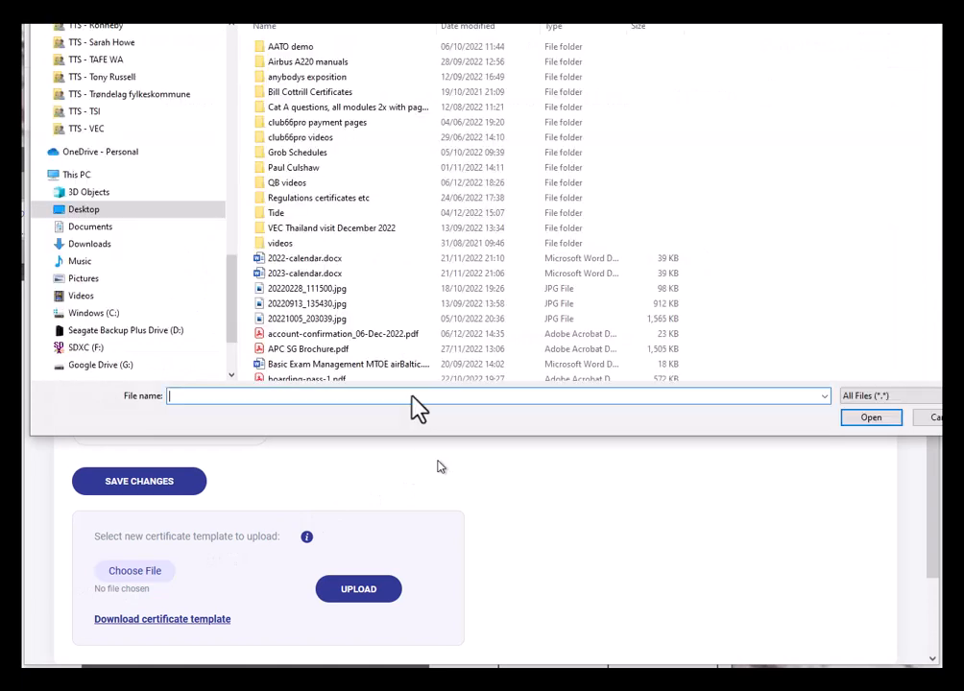
pyautogui.scroll(-9, 374, 293)
pyautogui.click(308, 132)
pyautogui.click(871, 417)
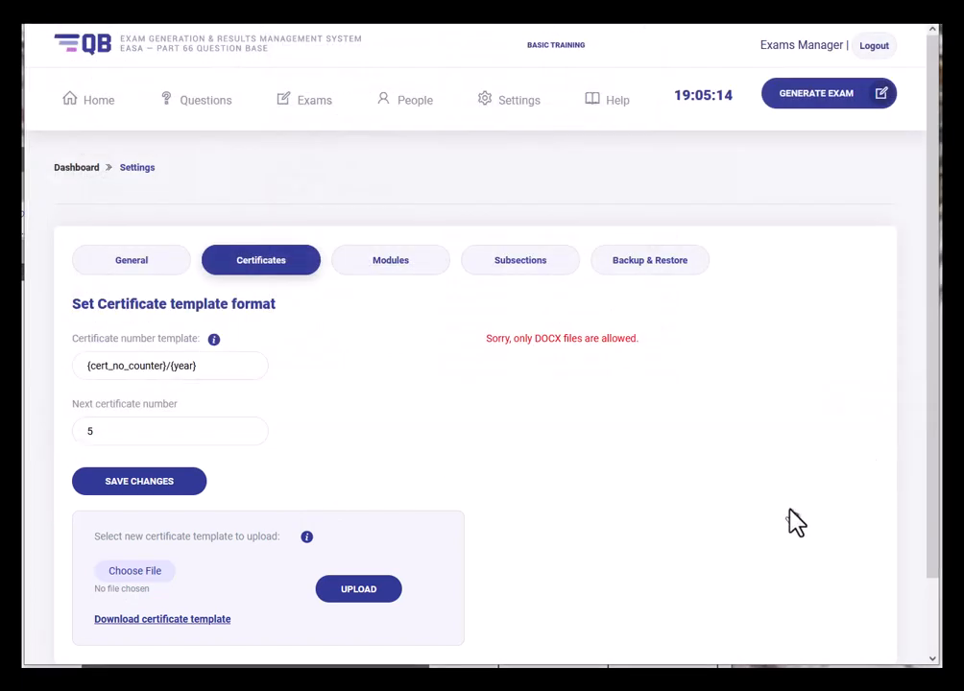
pyautogui.moveTo(221, 593); pyautogui.dragTo(95, 603)
pyautogui.click(275, 616)
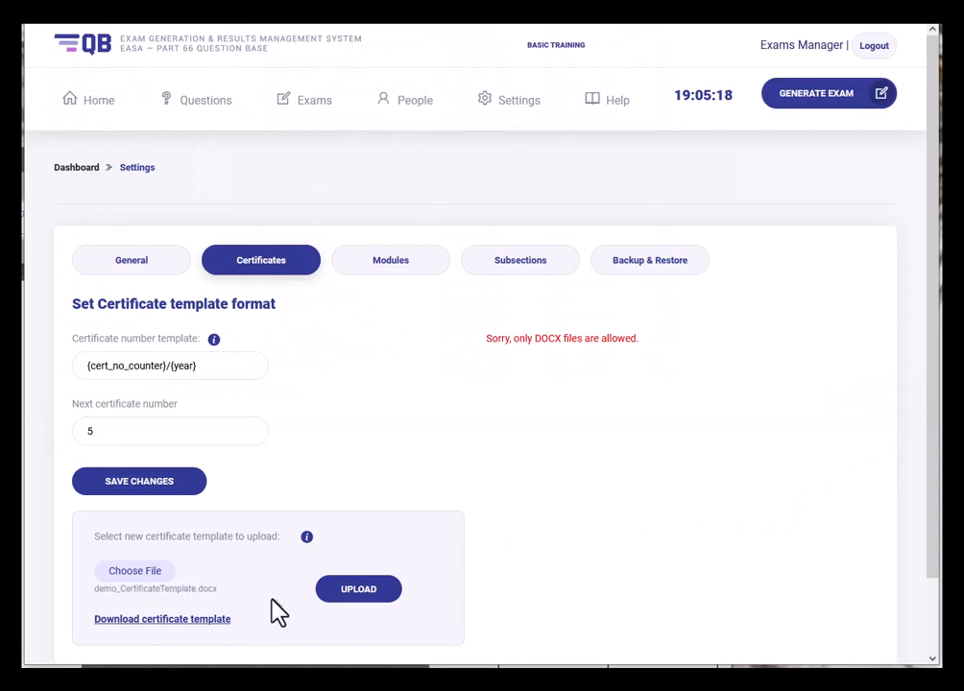
pyautogui.click(351, 595)
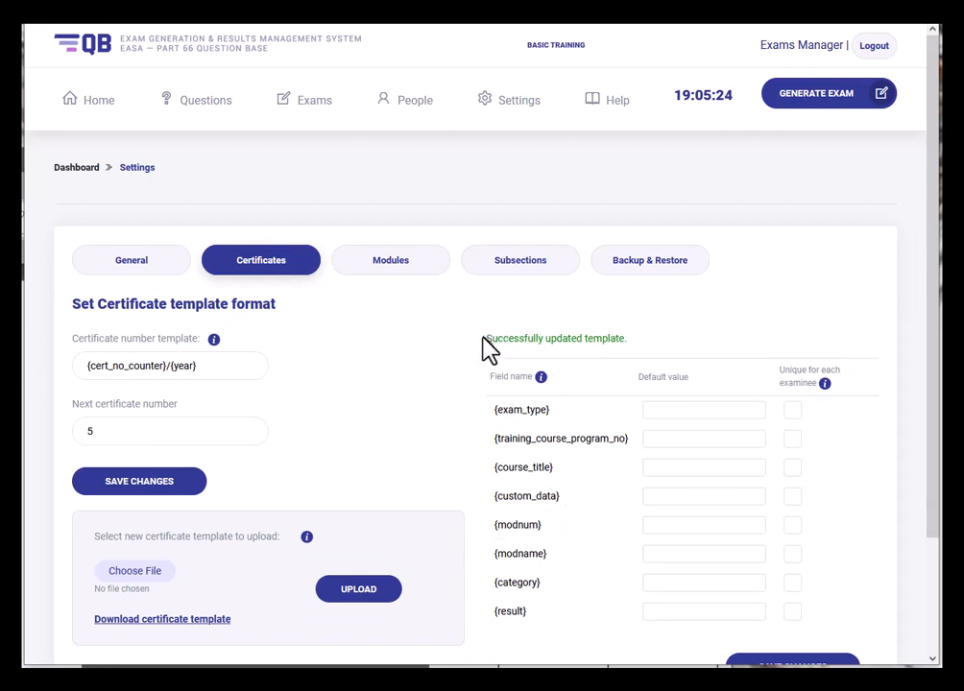
pyautogui.moveTo(488, 338); pyautogui.dragTo(635, 338)
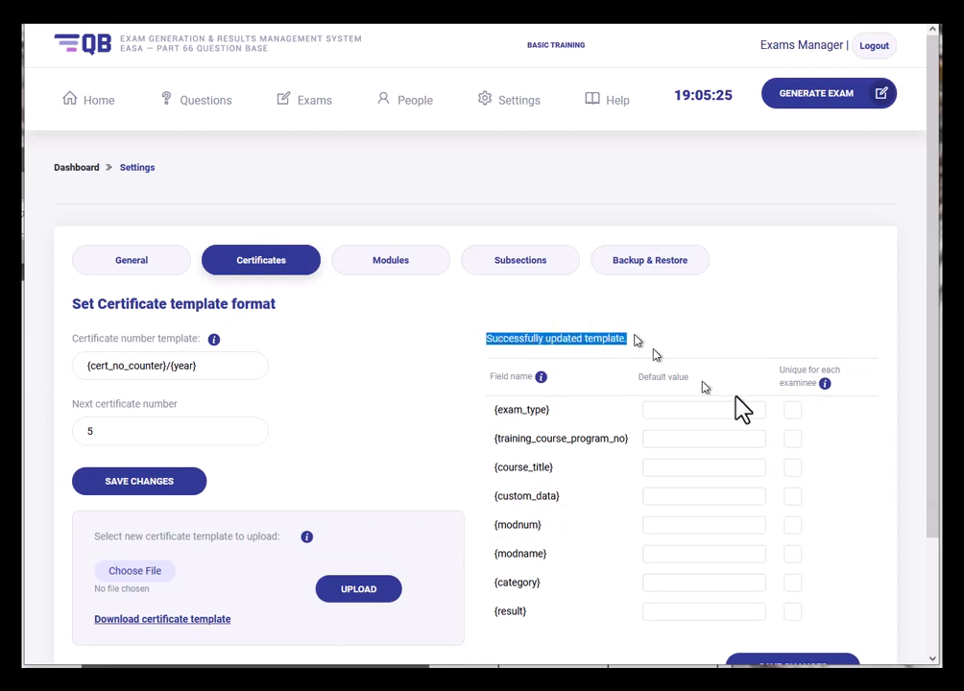
# - Set defaults: exam type Theory, program number 12345678, course title 'Aircraft maintenance Training', custom data 2022
pyautogui.click(754, 337)
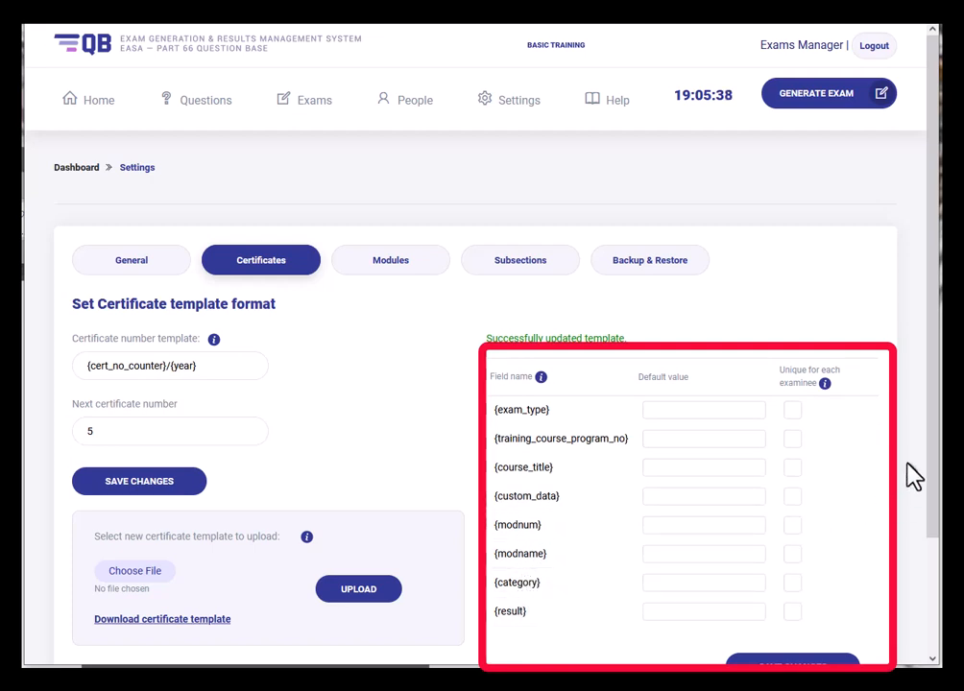
pyautogui.scroll(-1, 929, 451)
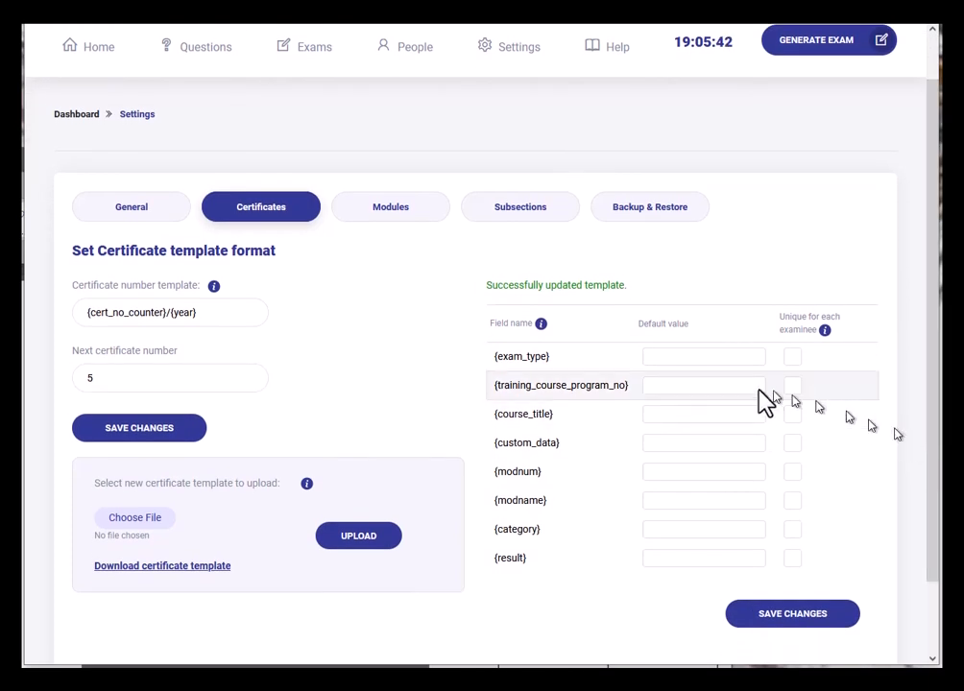
pyautogui.click(661, 356)
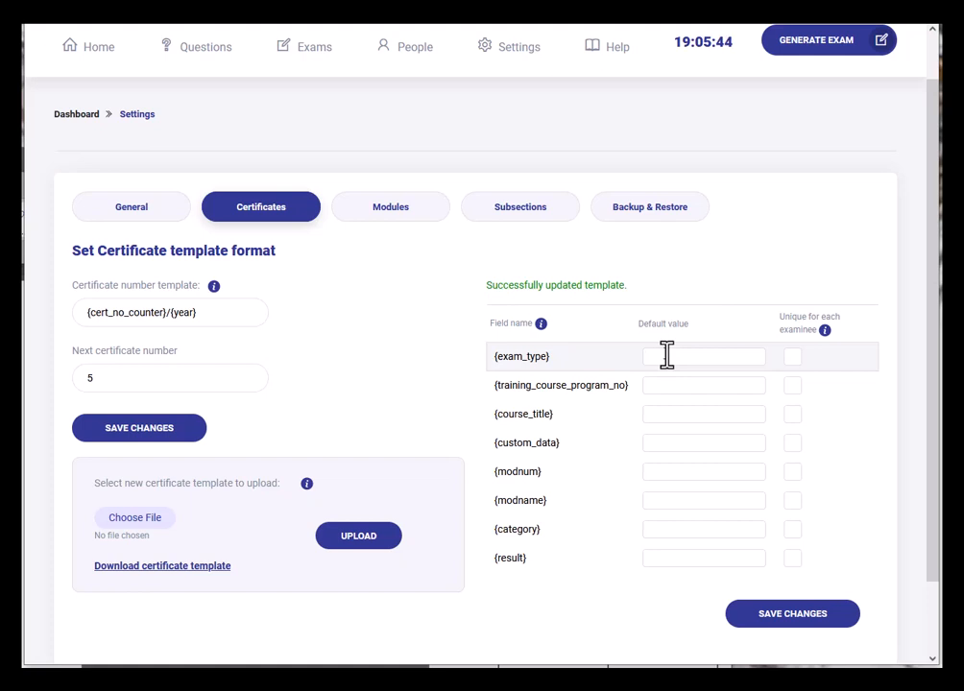
pyautogui.write('Theory')
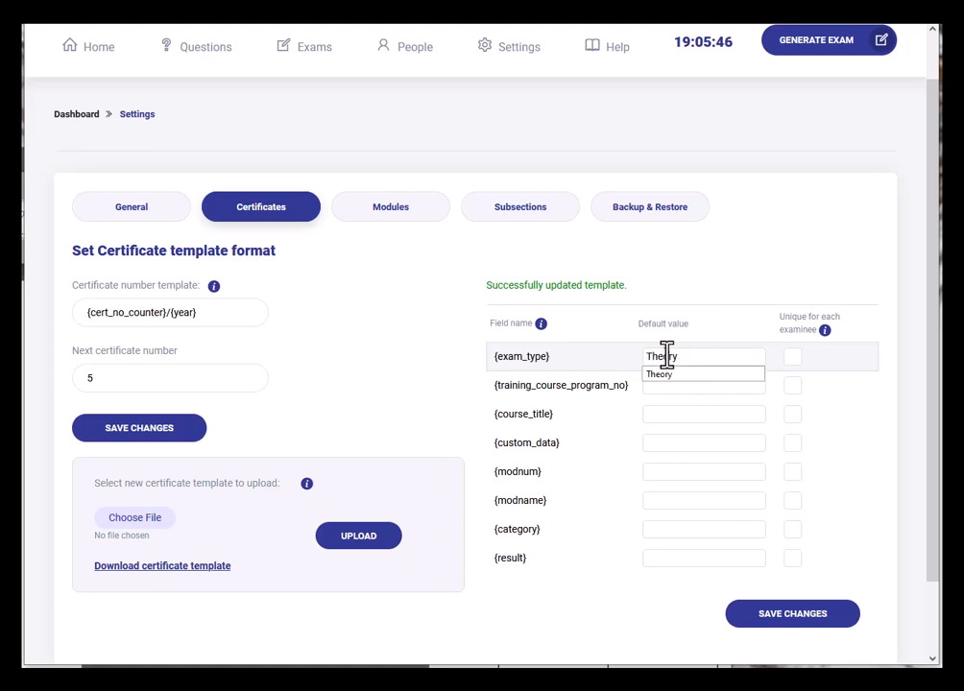
pyautogui.click(660, 389)
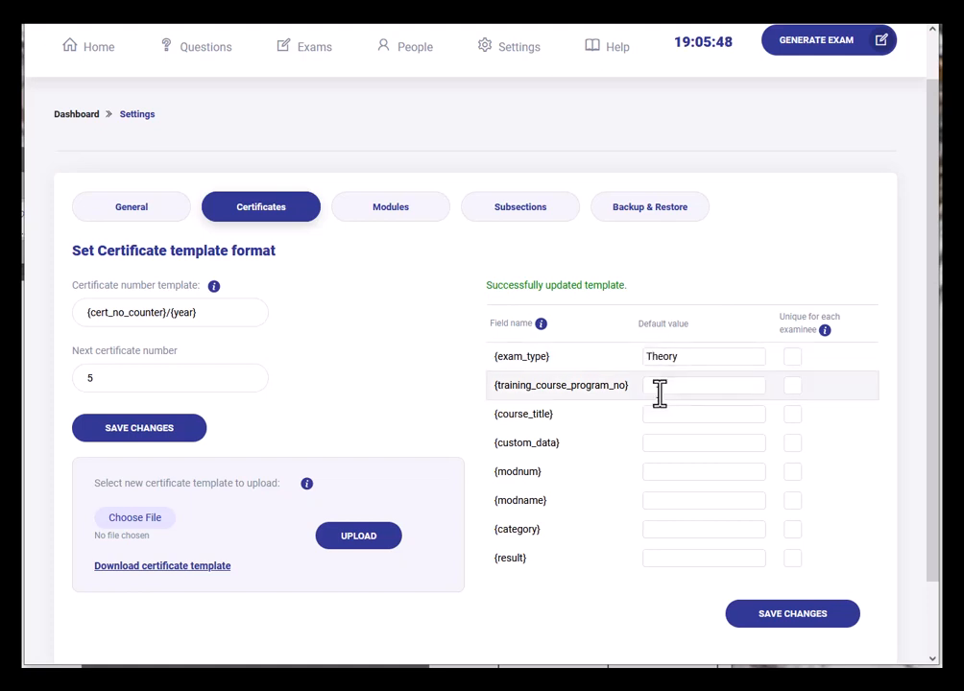
pyautogui.write('12345678')
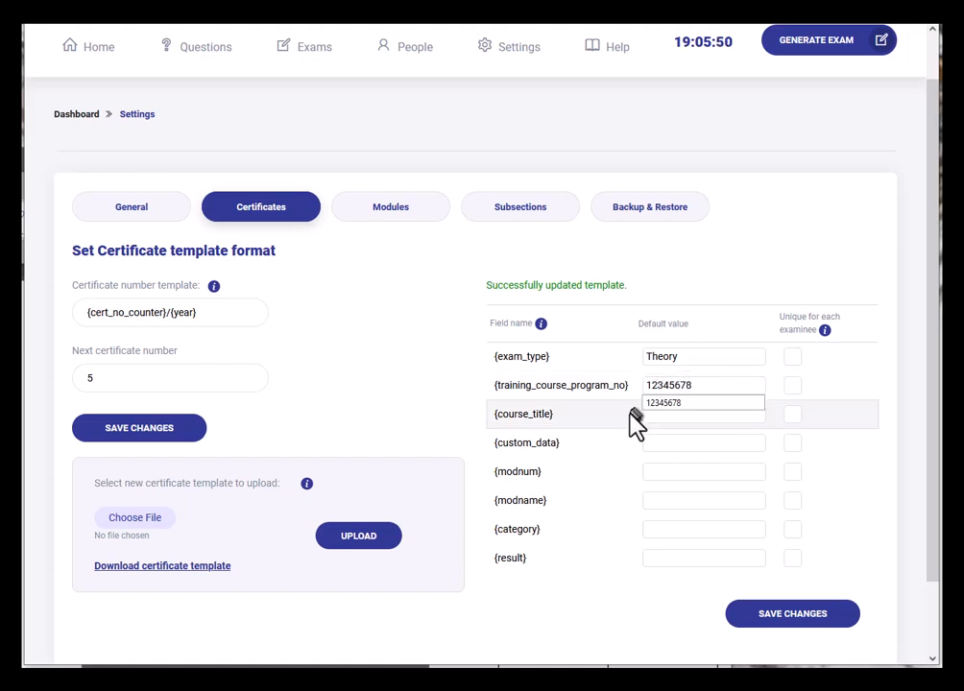
pyautogui.click(658, 416)
pyautogui.write('Air')
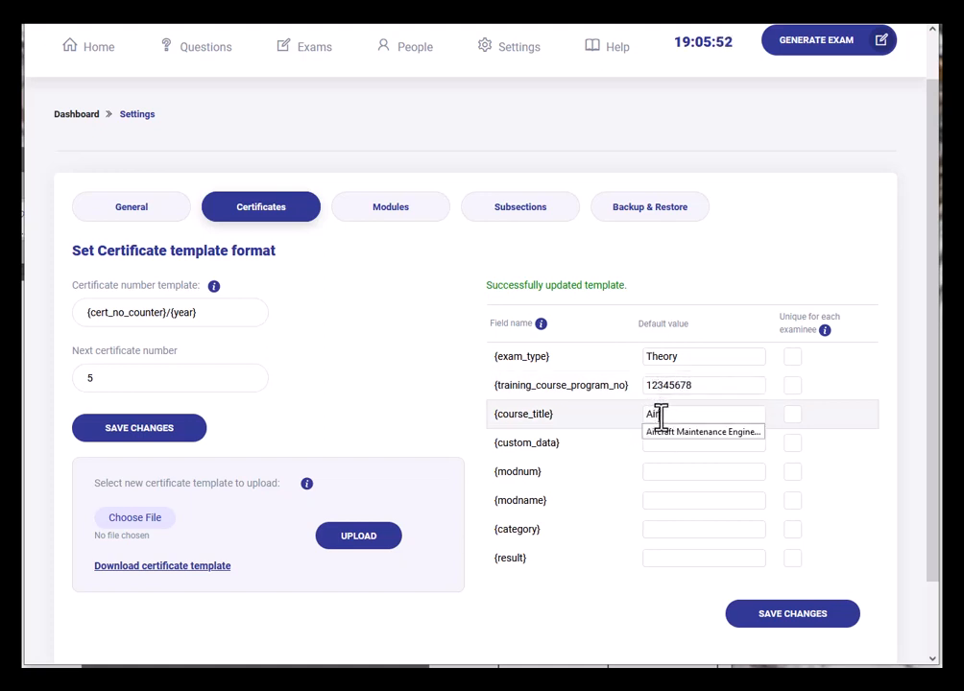
pyautogui.write('craft maintenance Trai')
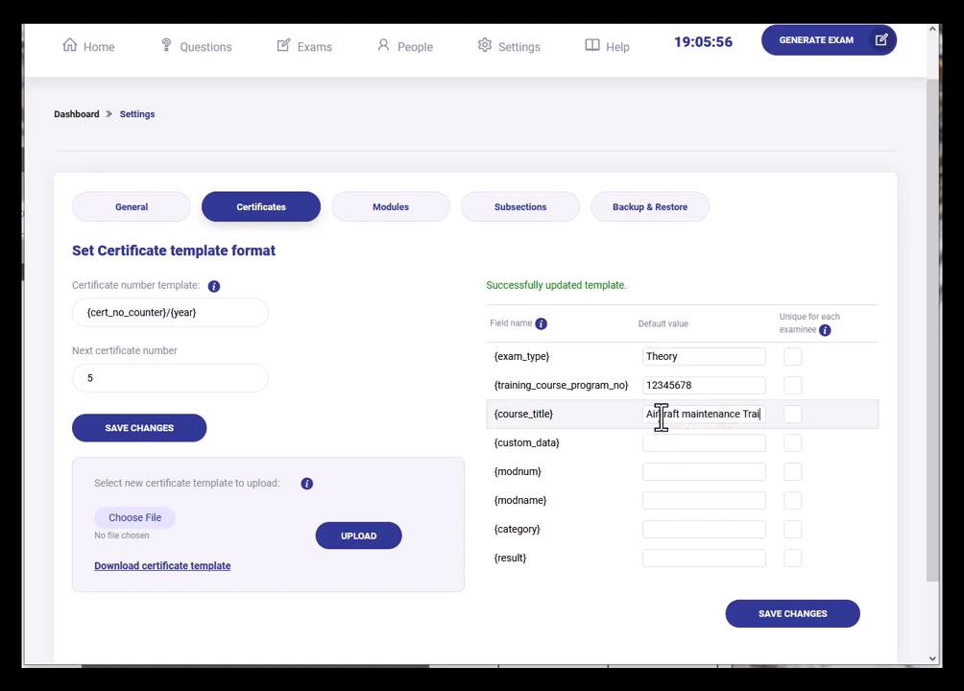
pyautogui.write('ning')
pyautogui.click(661, 442)
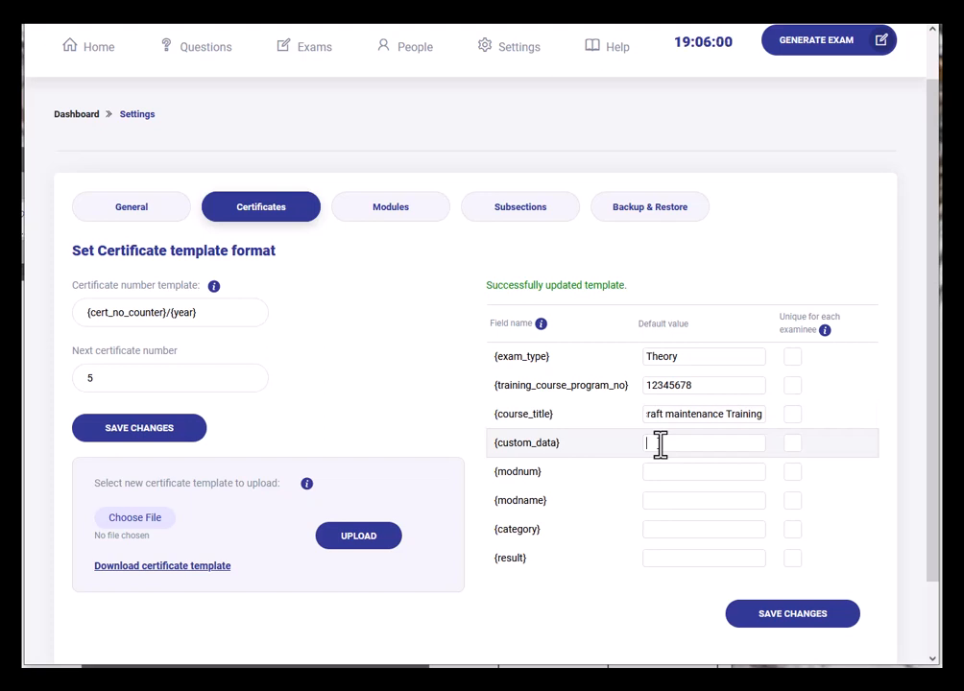
pyautogui.write('2022')
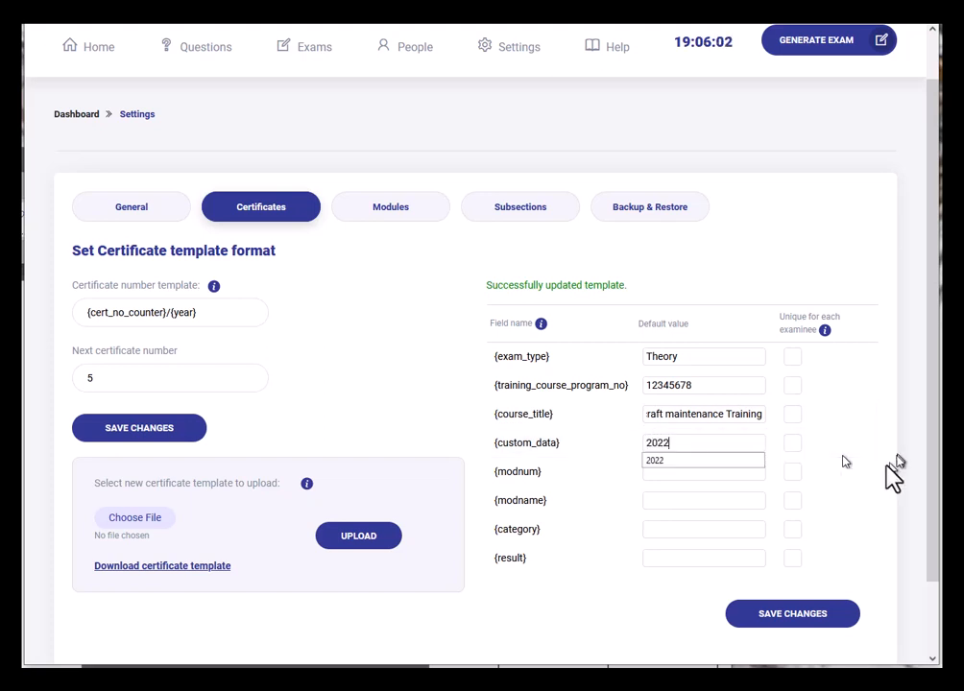
# - Set module 2, module name Physics, category B2, make result unique, and save the defaults
pyautogui.click(709, 476)
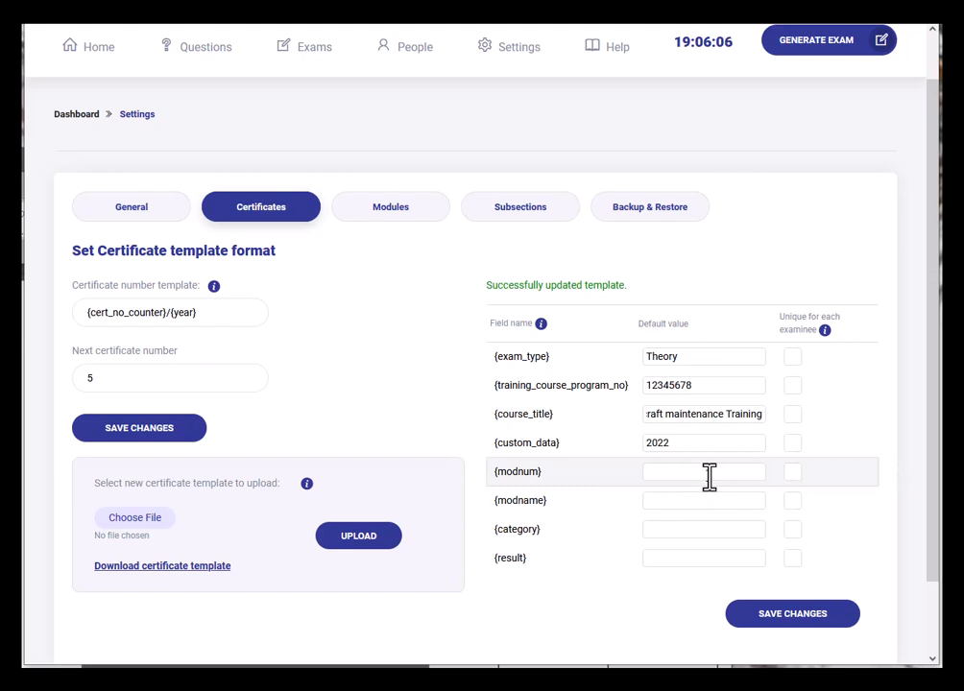
pyautogui.write('2')
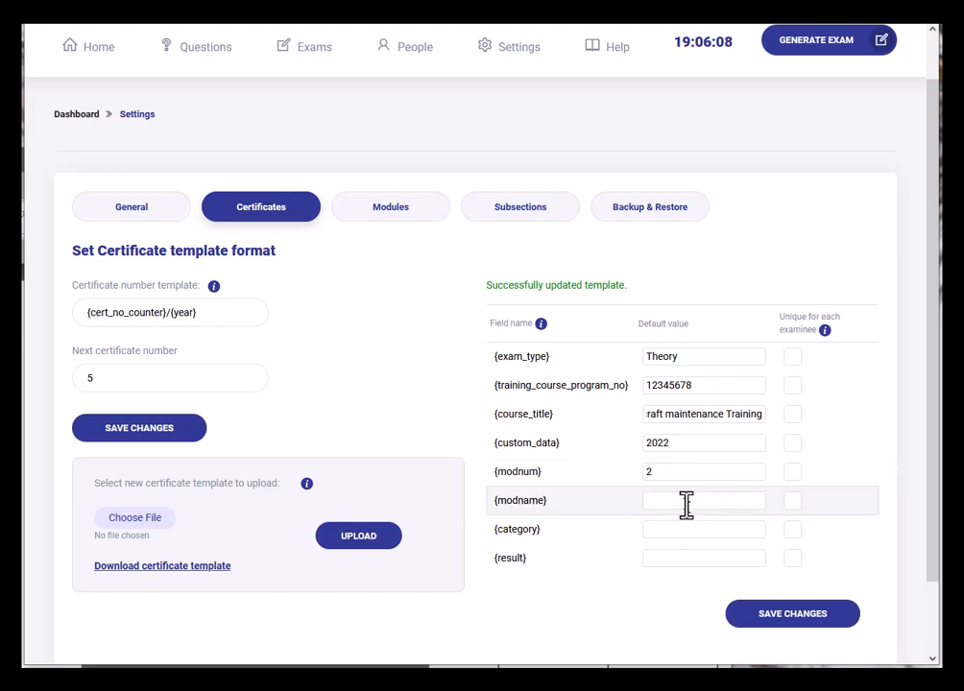
pyautogui.click(684, 501)
pyautogui.write('Physics')
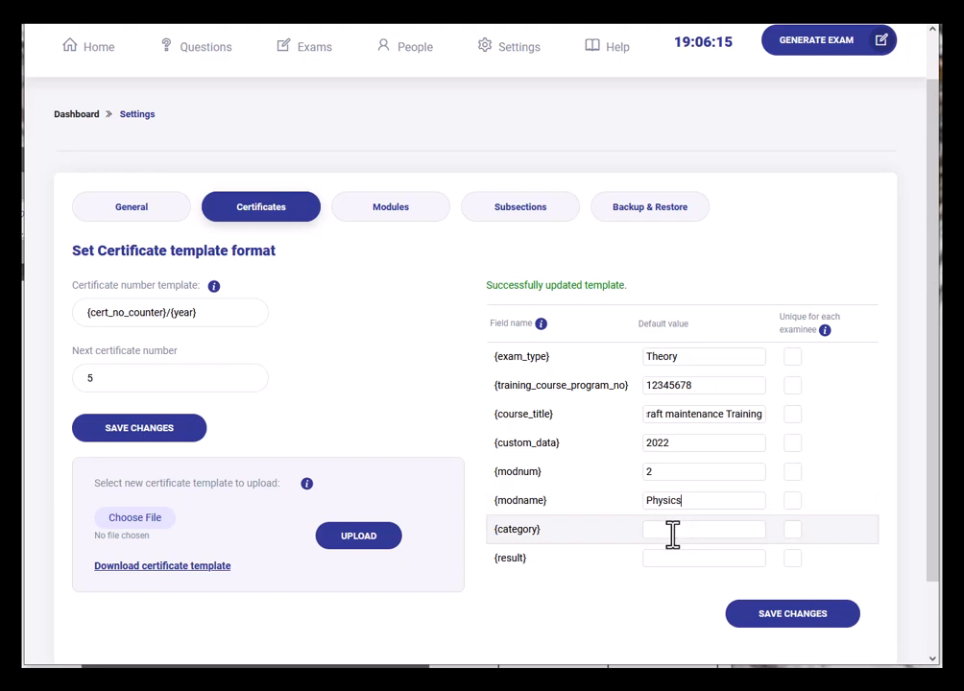
pyautogui.click(676, 534)
pyautogui.write('B2')
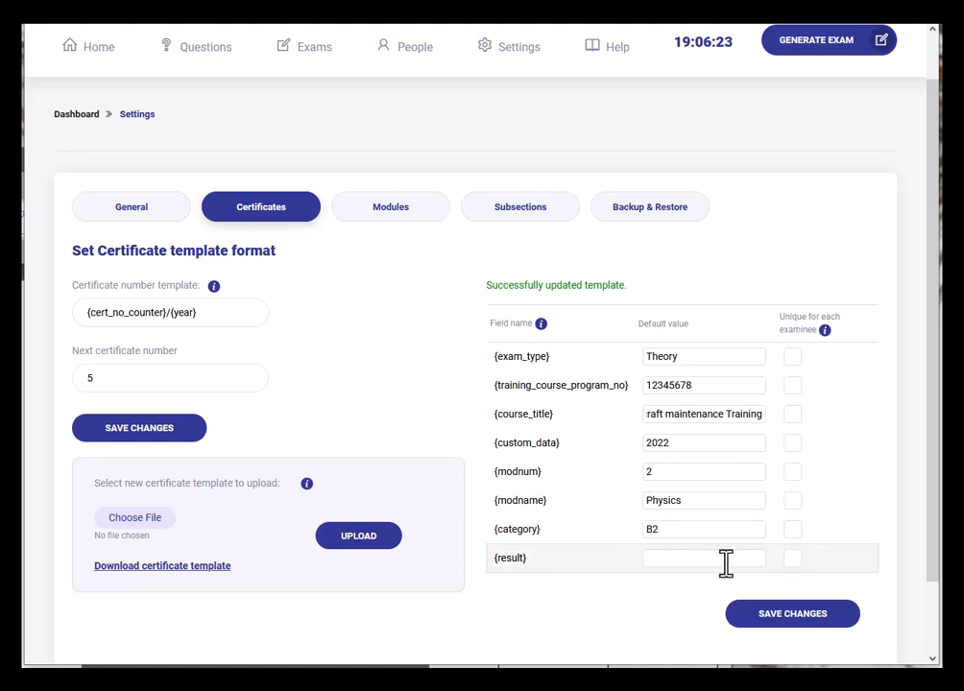
pyautogui.click(792, 558)
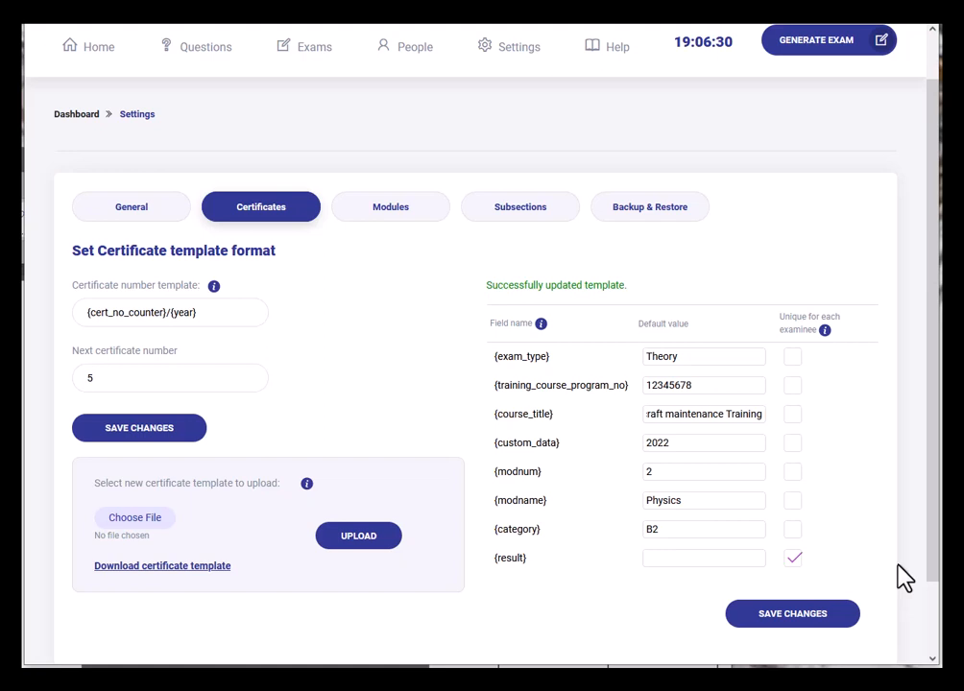
pyautogui.click(768, 624)
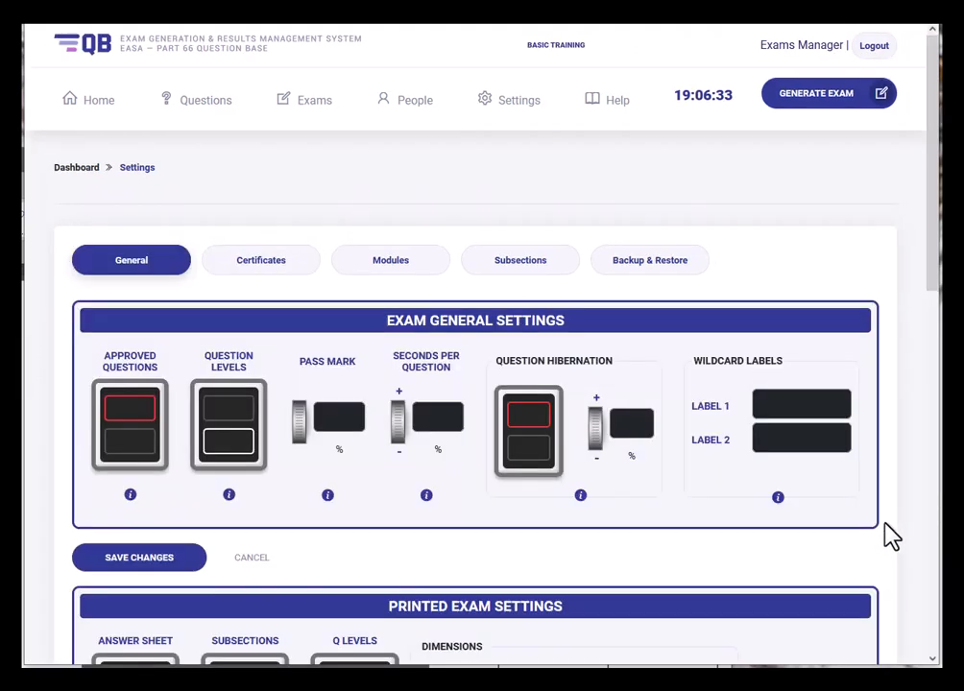
pyautogui.click(286, 276)
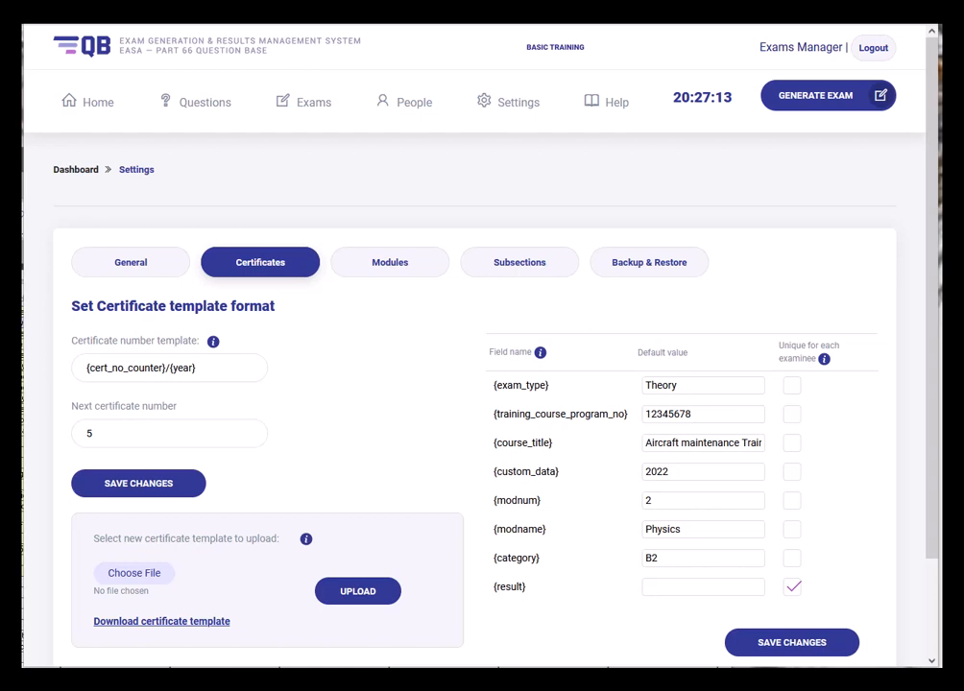
# - Open exam QB71 from the Exams list and show its Examinee Certificates tab
pyautogui.click(316, 103)
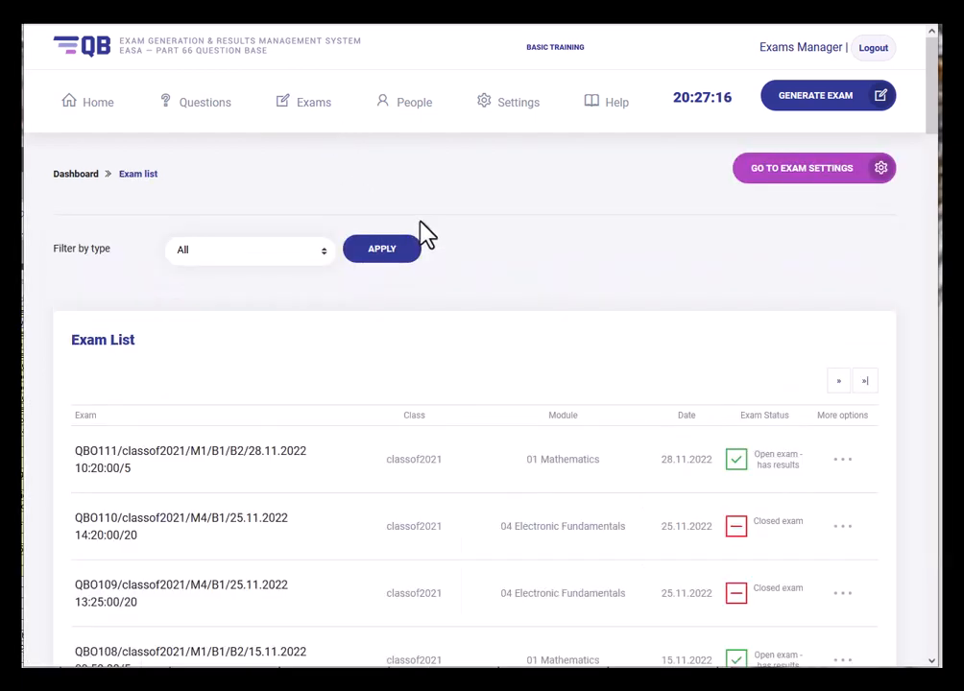
pyautogui.scroll(-5, 245, 461)
pyautogui.scroll(-16, 240, 461)
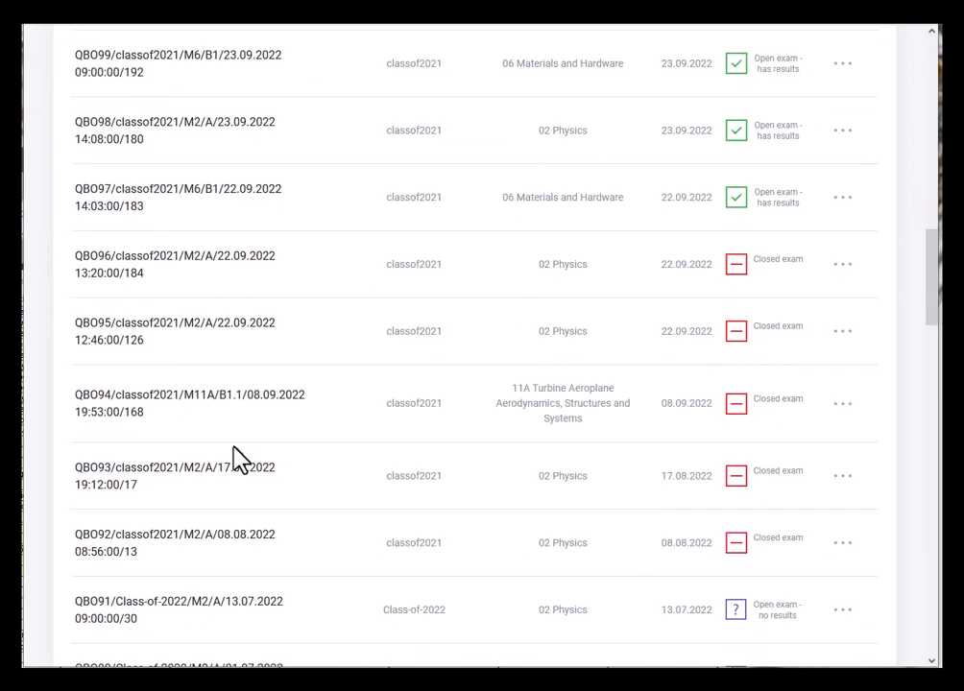
pyautogui.scroll(-4, 237, 459)
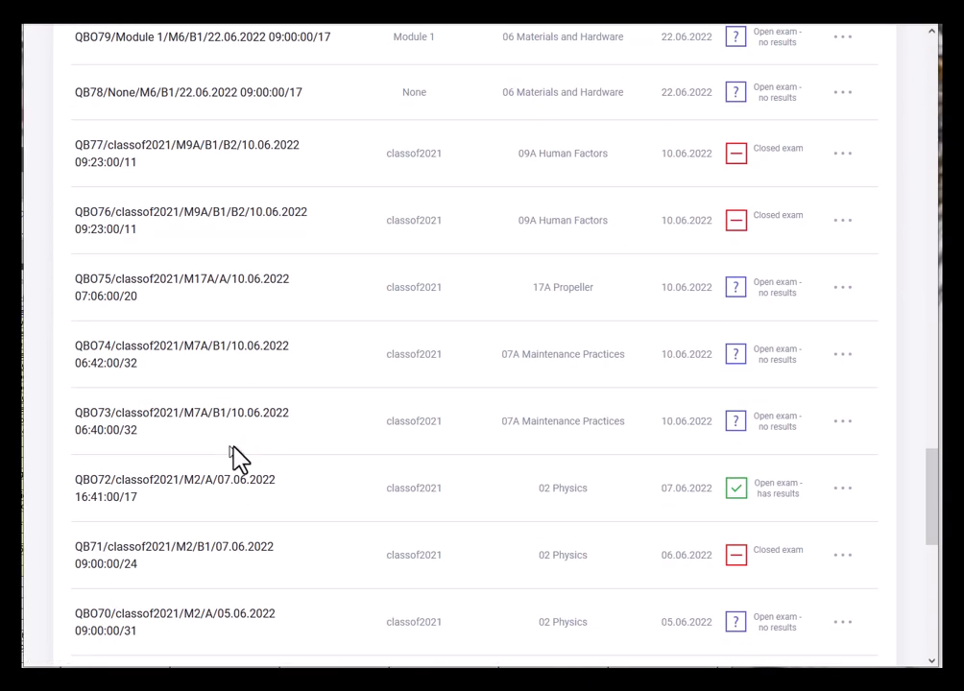
pyautogui.click(197, 549)
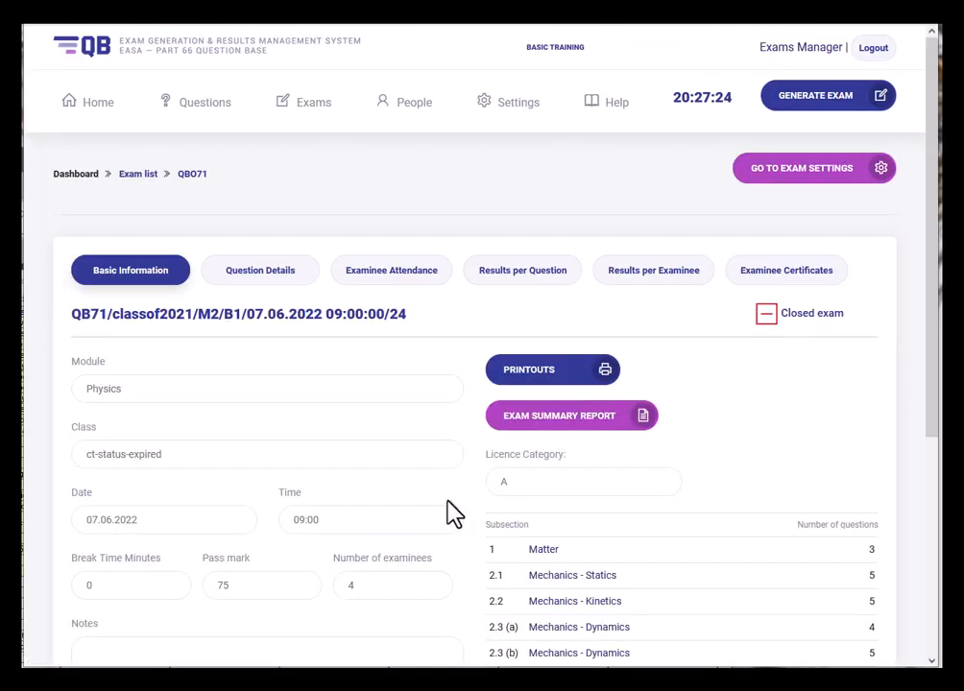
pyautogui.moveTo(786, 314); pyautogui.dragTo(742, 314)
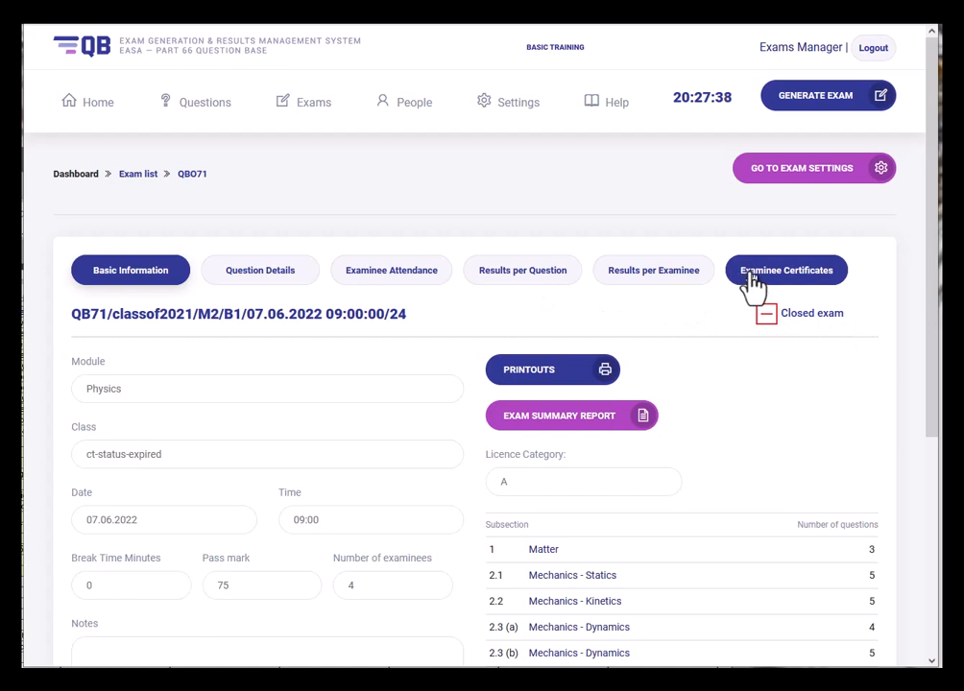
pyautogui.click(752, 278)
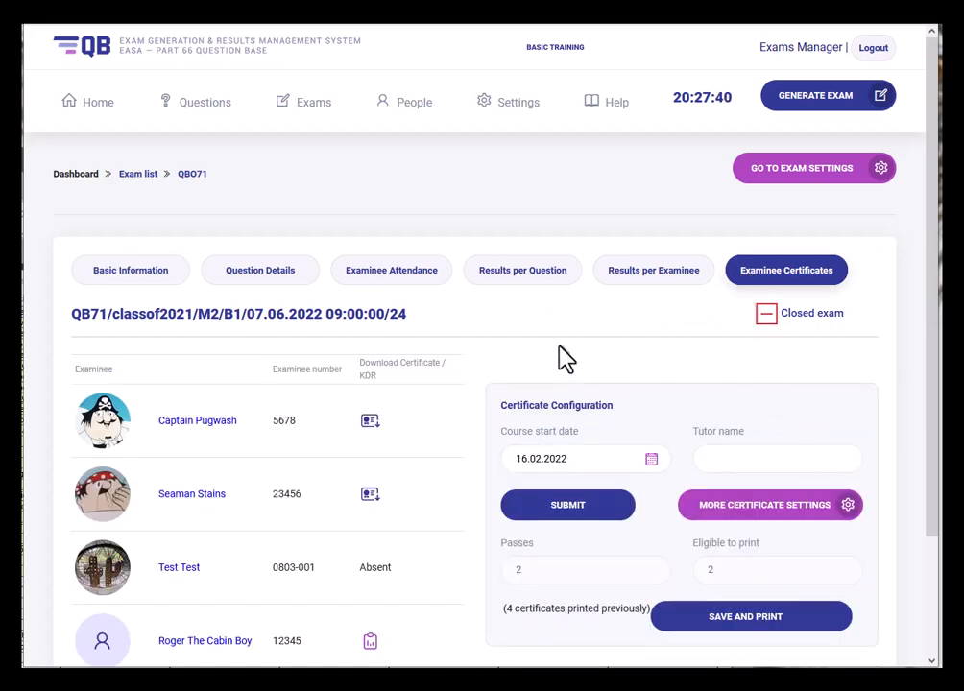
pyautogui.scroll(-2, 566, 359)
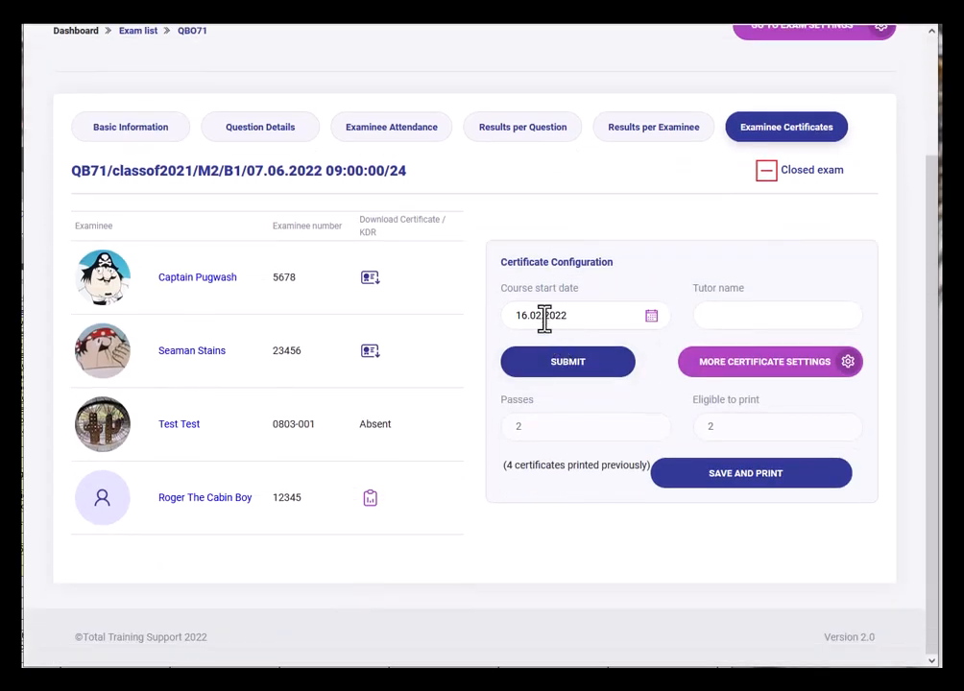
# - Set course start date 02.02.2022, enter the tutor's name, submit, and download the second examinee's certificate
pyautogui.click(544, 320)
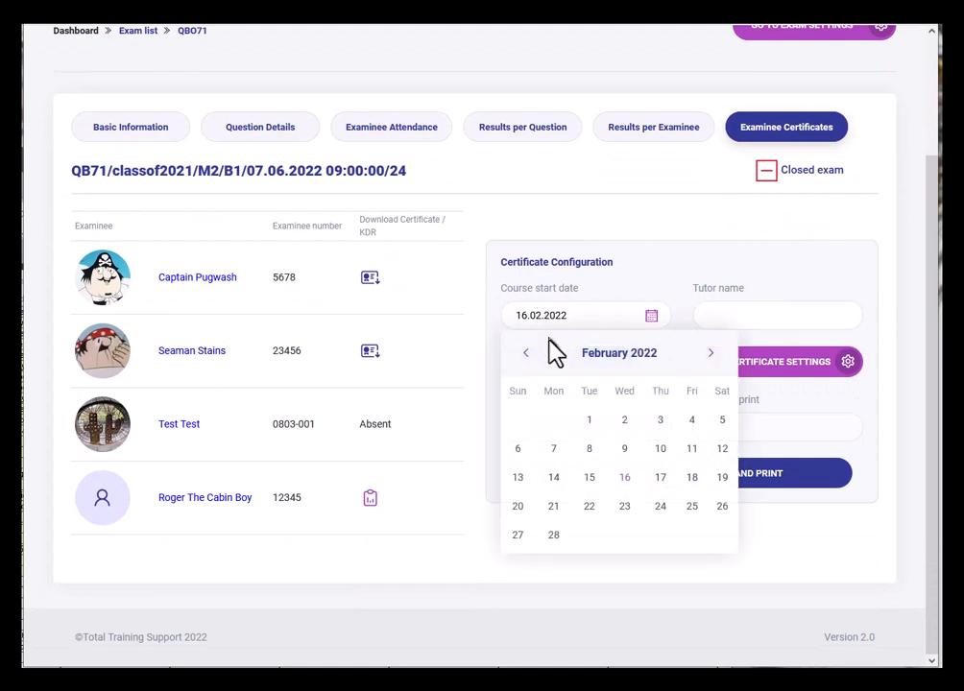
pyautogui.click(624, 420)
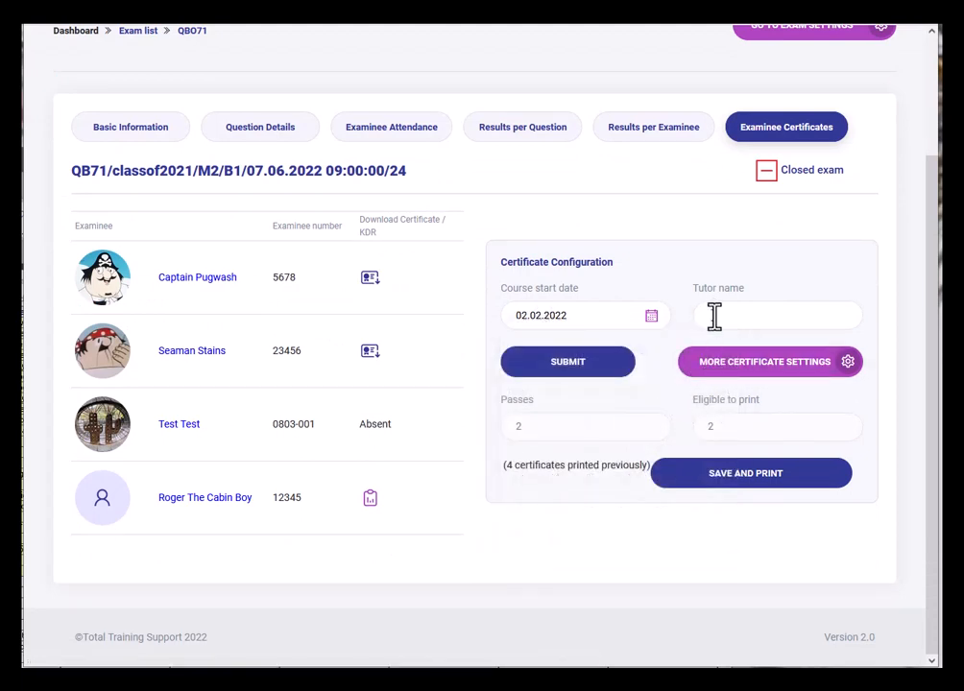
pyautogui.click(714, 317)
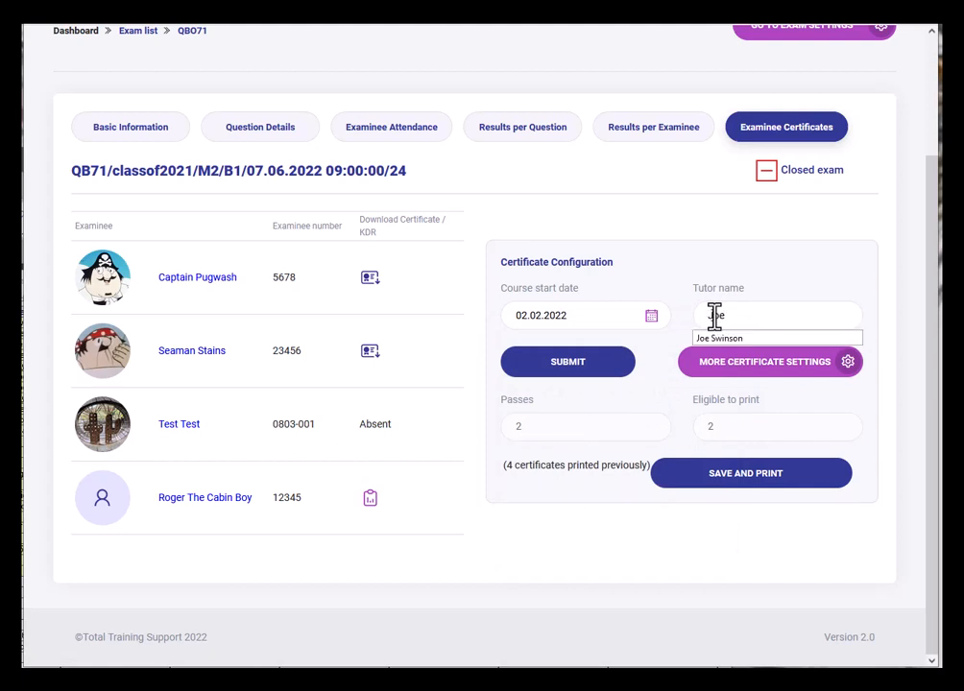
pyautogui.click(720, 319)
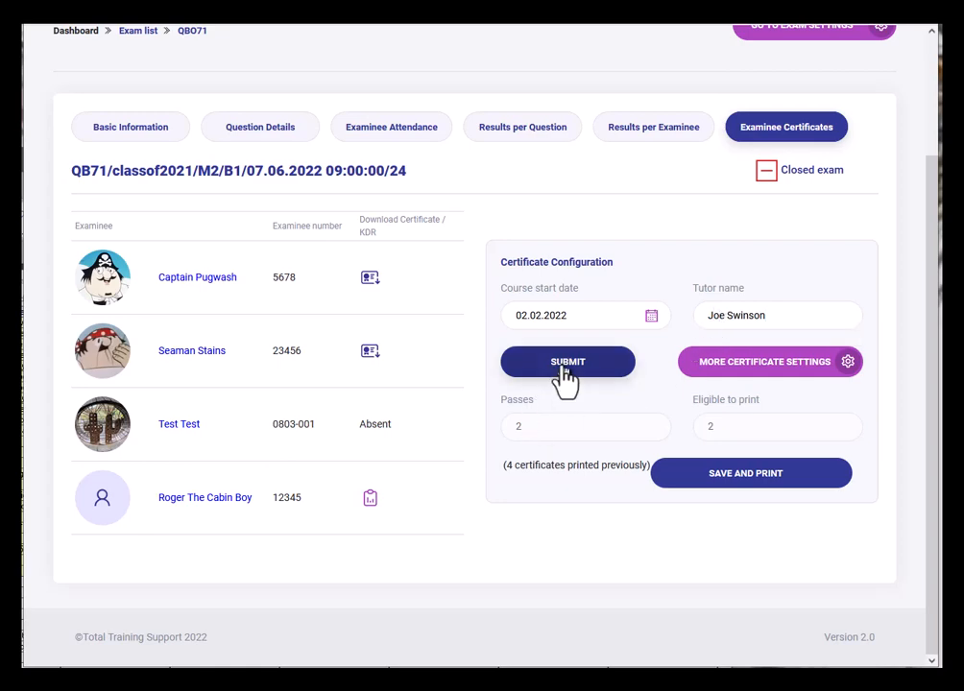
pyautogui.click(565, 379)
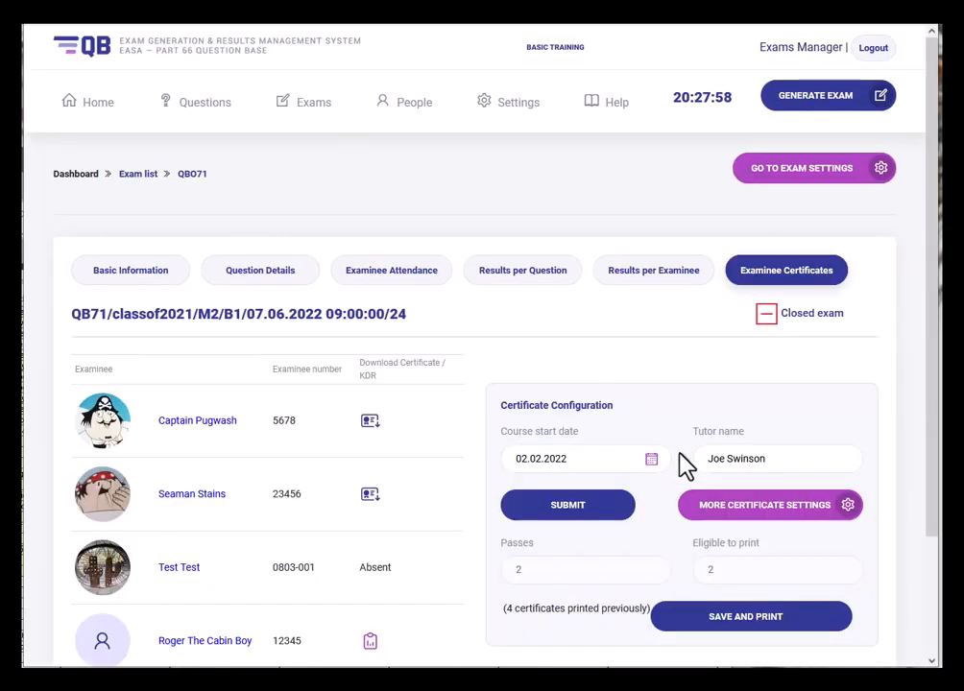
pyautogui.scroll(-2, 682, 464)
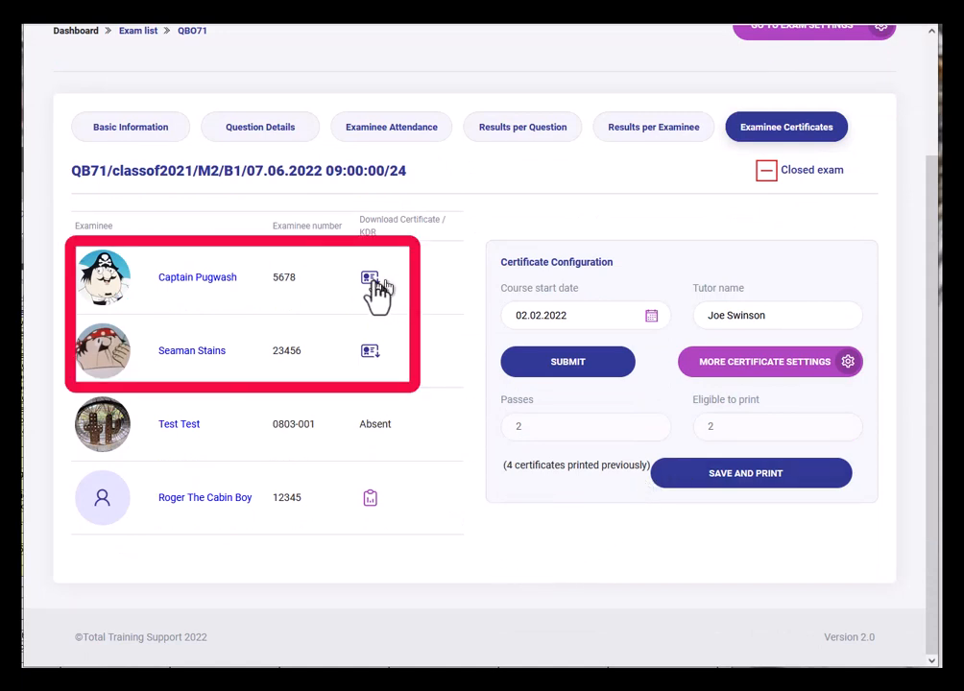
pyautogui.click(371, 353)
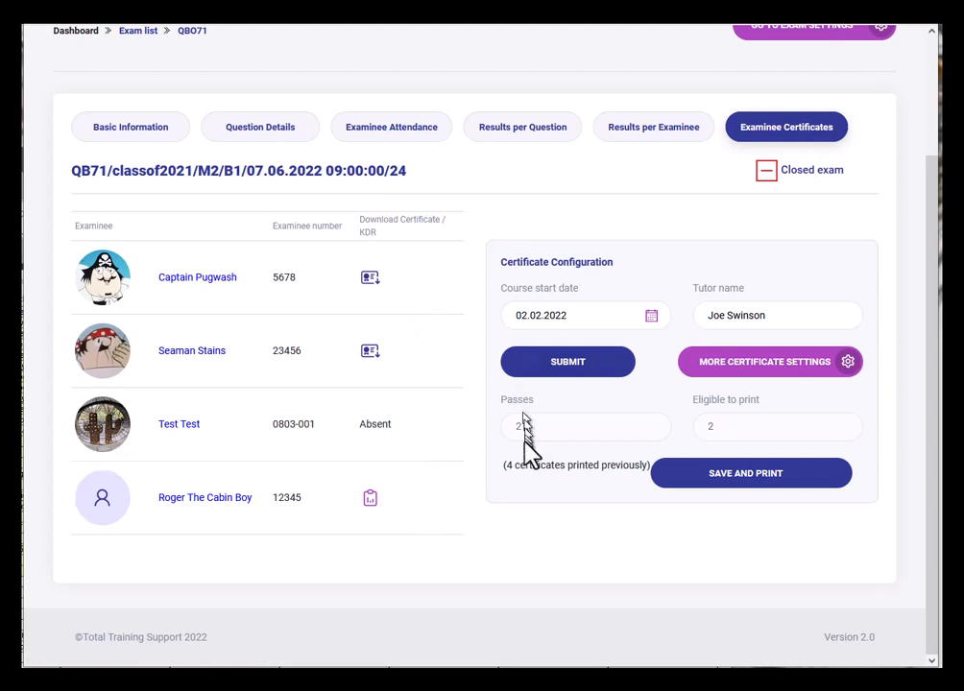
# - Enter results 87 and 75 for the two passing examinees and save and print their certificates
pyautogui.click(720, 492)
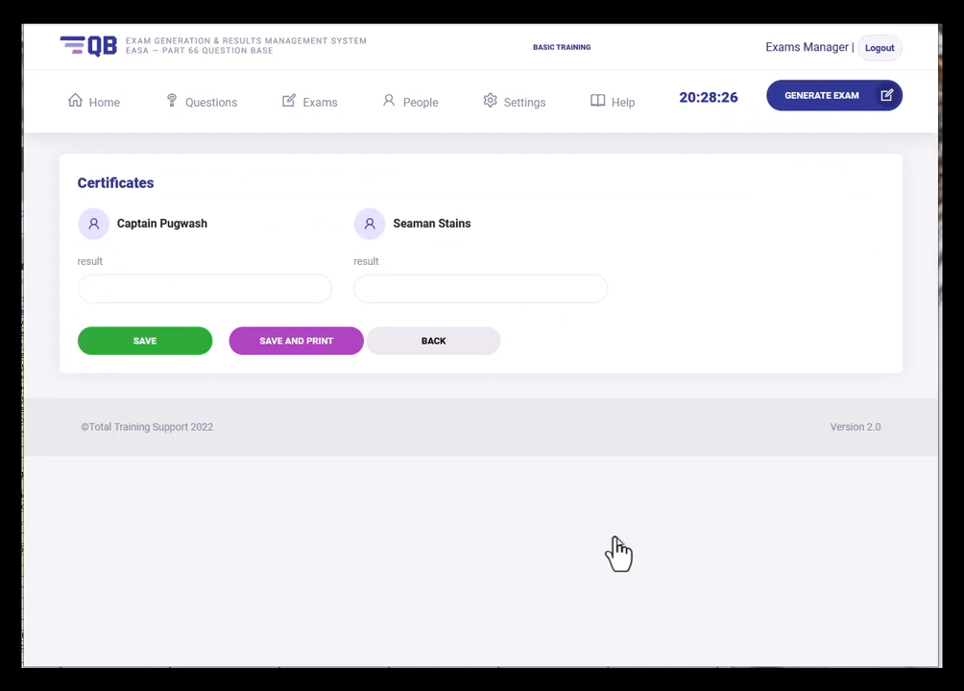
pyautogui.click(154, 290)
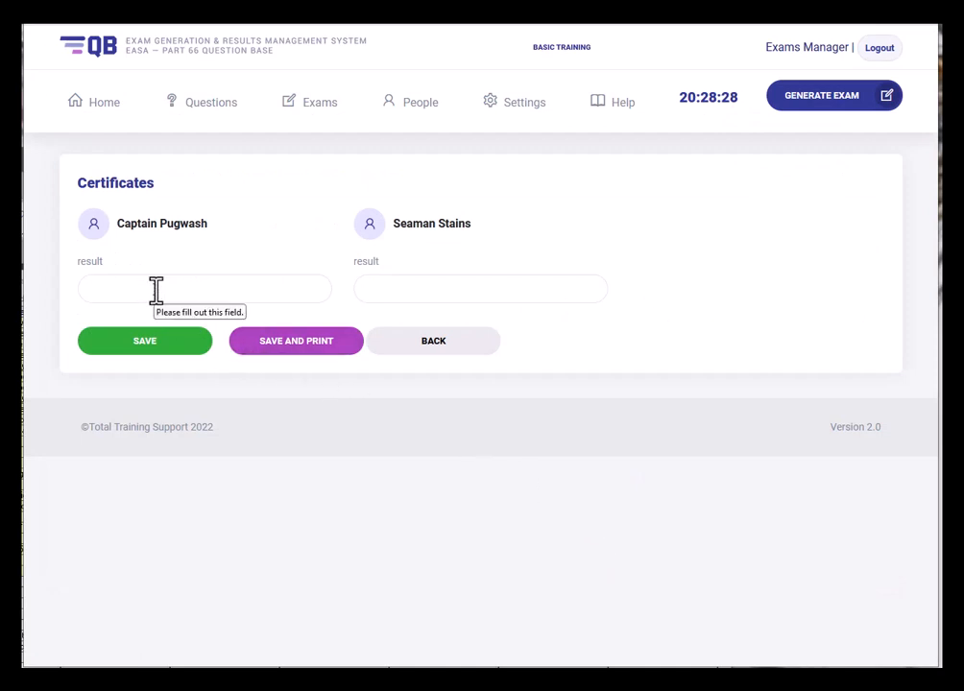
pyautogui.write('87')
pyautogui.click(402, 281)
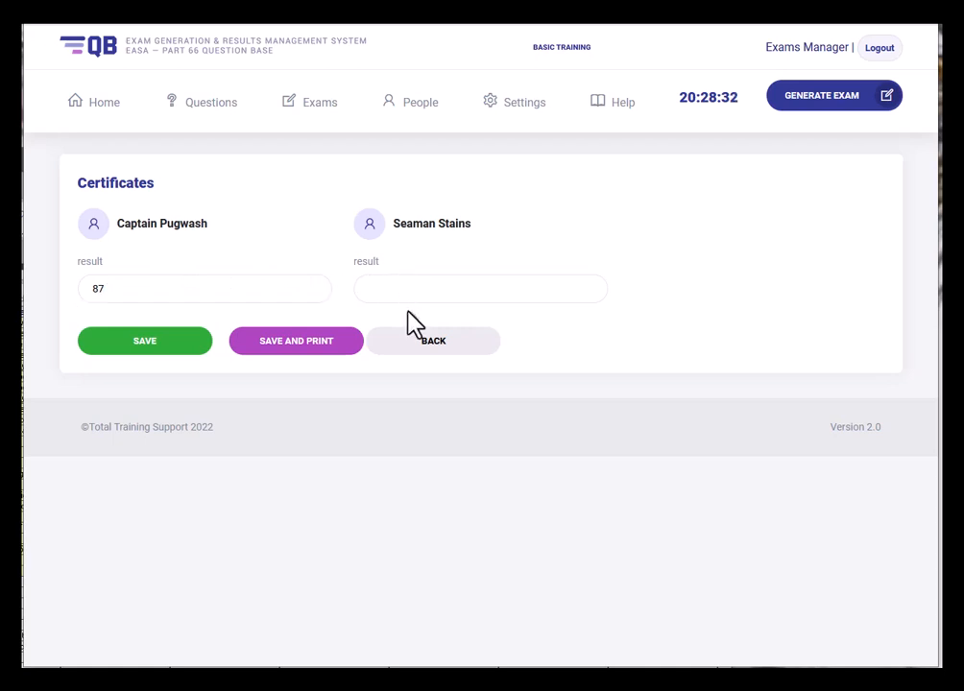
pyautogui.write('75')
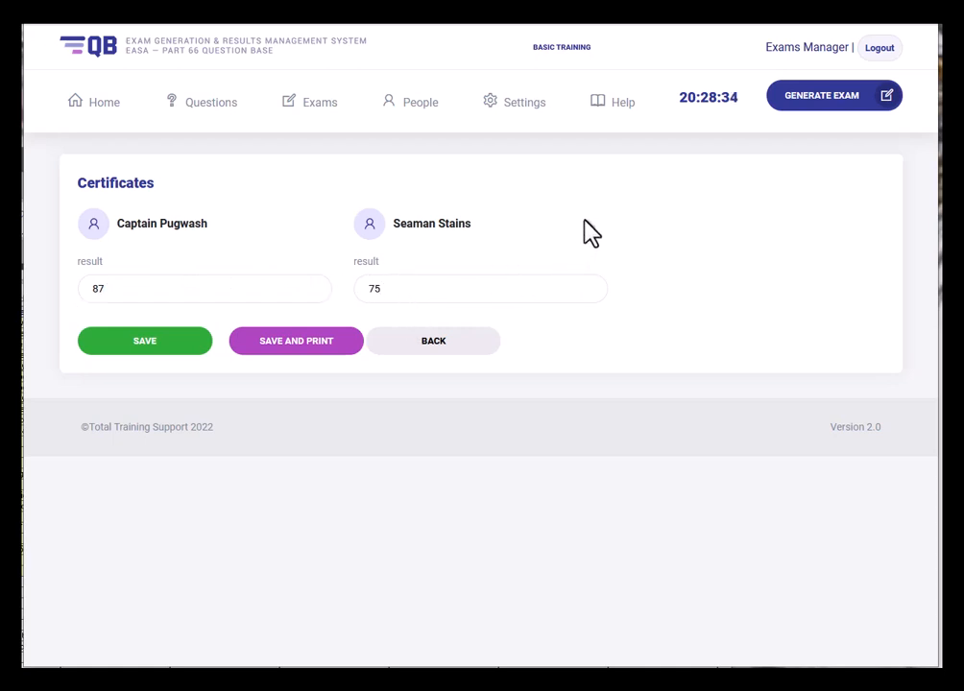
pyautogui.click(308, 342)
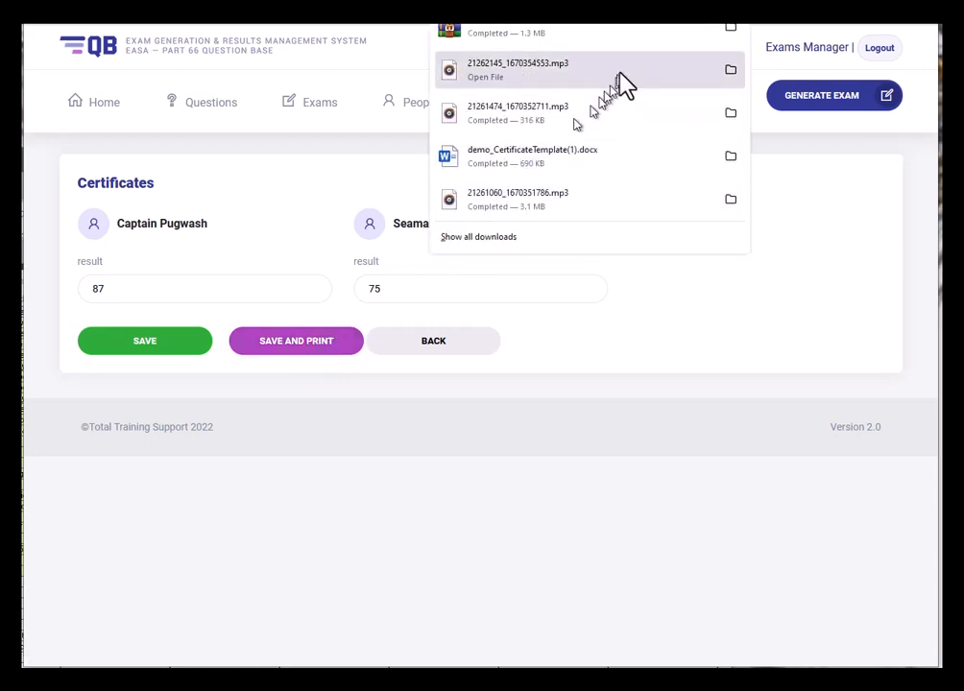
# - Open the downloaded QB71(5).zip and launch an examinee's certificate .docx in Word
pyautogui.click(727, 31)
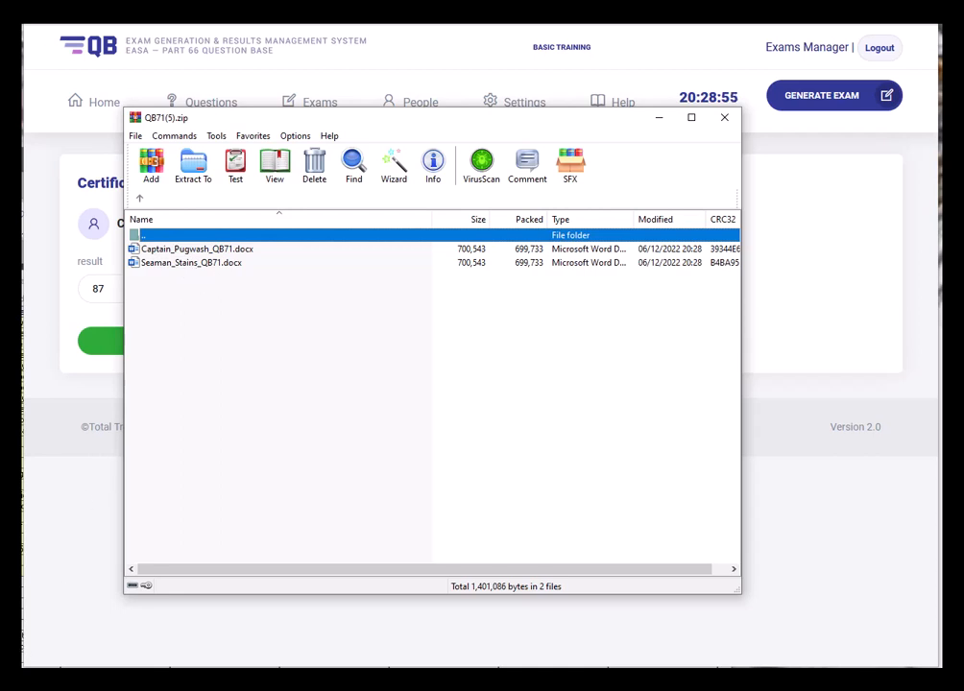
pyautogui.doubleClick(192, 262)
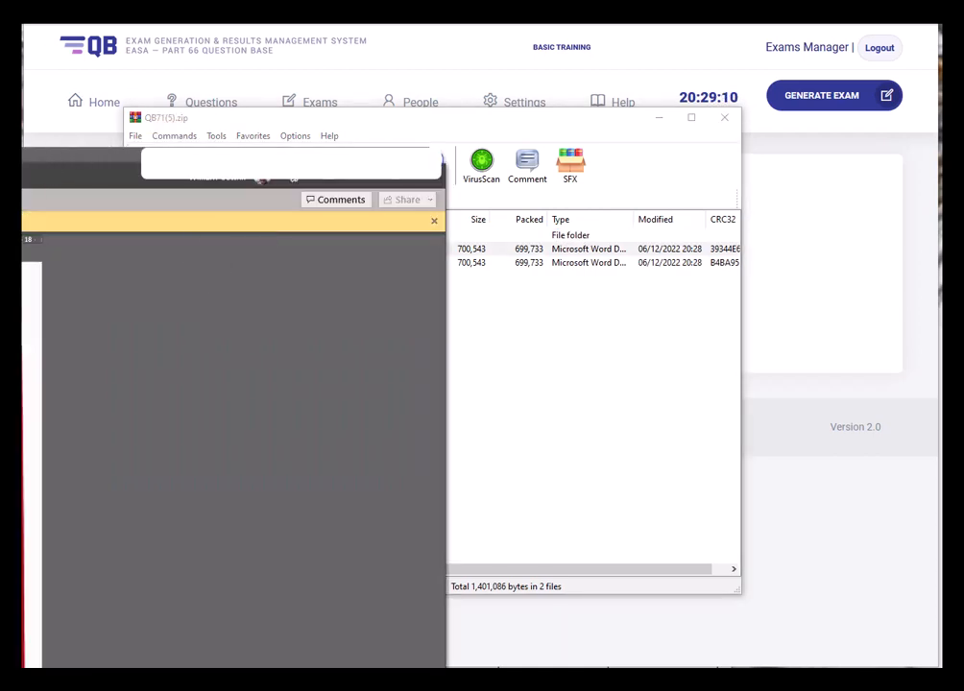
# - Maximise the certificate window, check the examinee's name, birth date and birthplace, then enable editing
pyautogui.moveTo(23, 176); pyautogui.dragTo(653, 2)
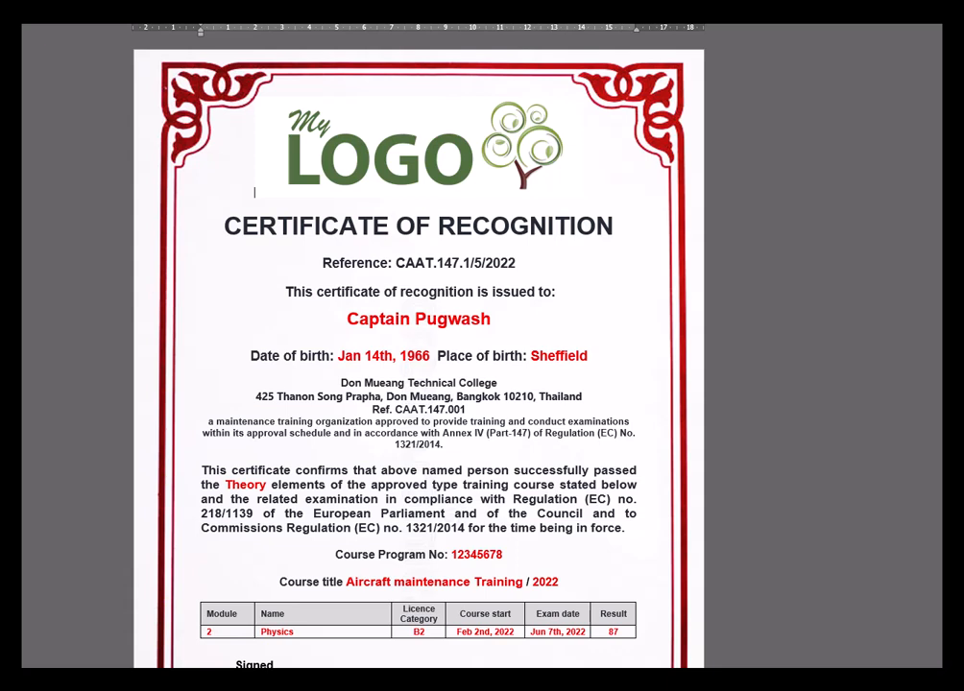
pyautogui.moveTo(653, 19); pyautogui.dragTo(672, 2)
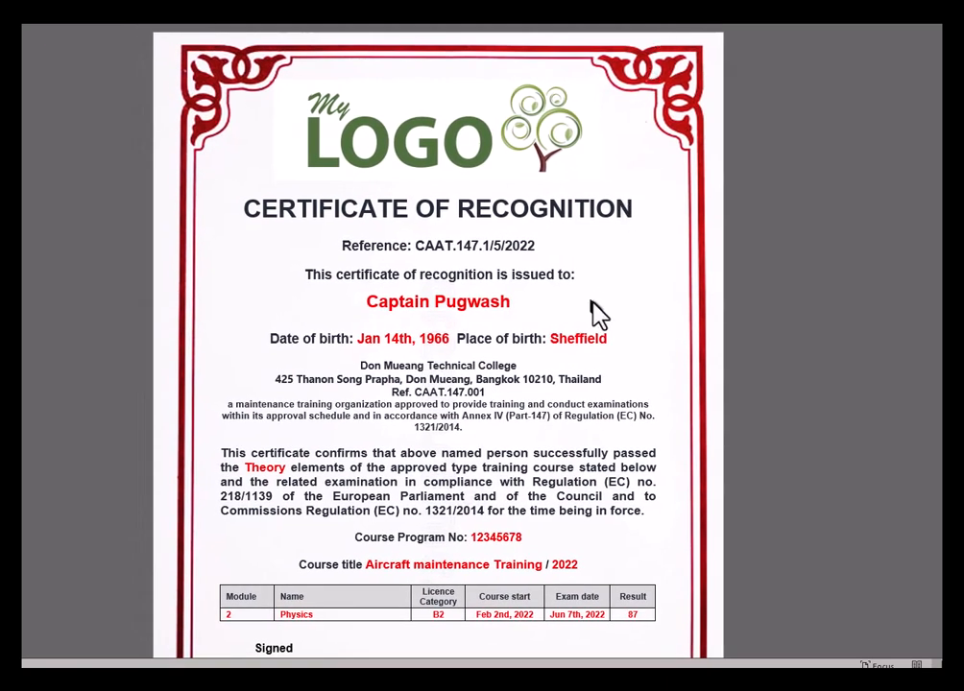
pyautogui.moveTo(366, 303); pyautogui.dragTo(512, 302)
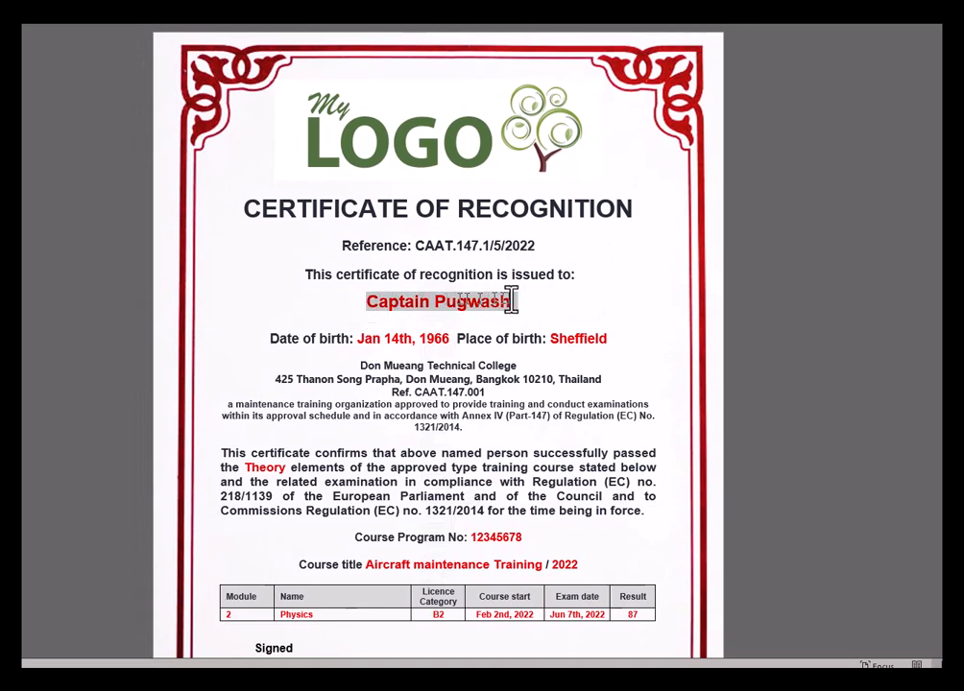
pyautogui.moveTo(358, 339); pyautogui.dragTo(449, 338)
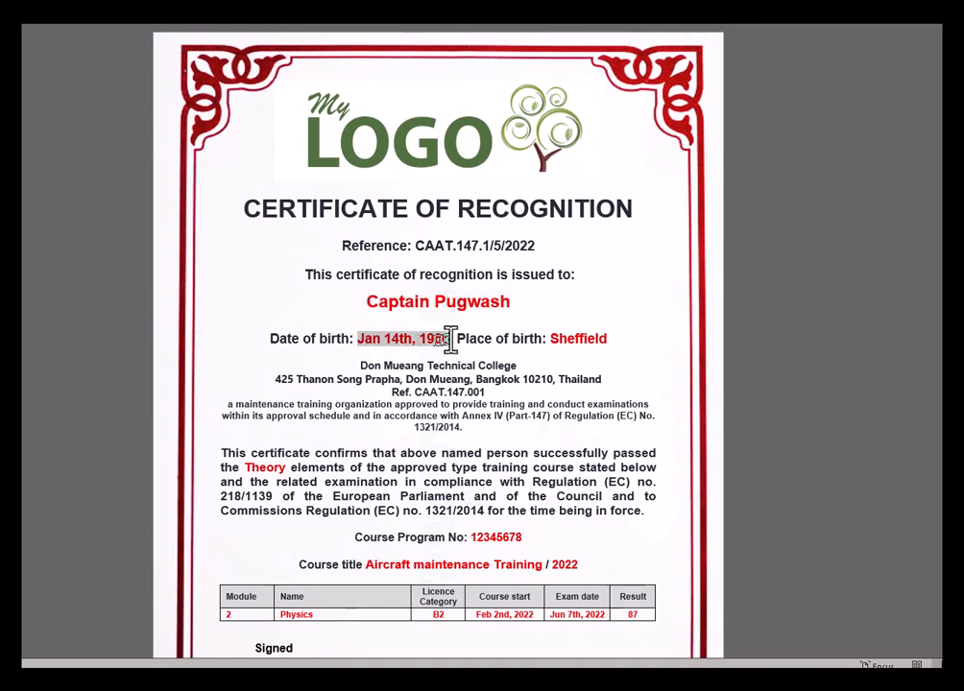
pyautogui.doubleClick(572, 338)
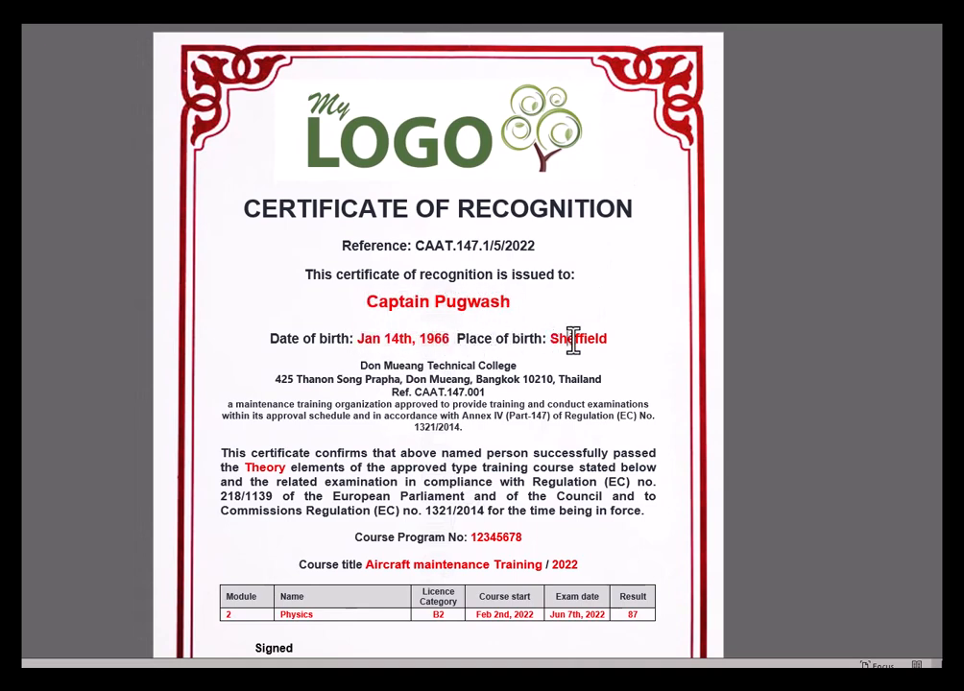
pyautogui.scroll(-2, 570, 411)
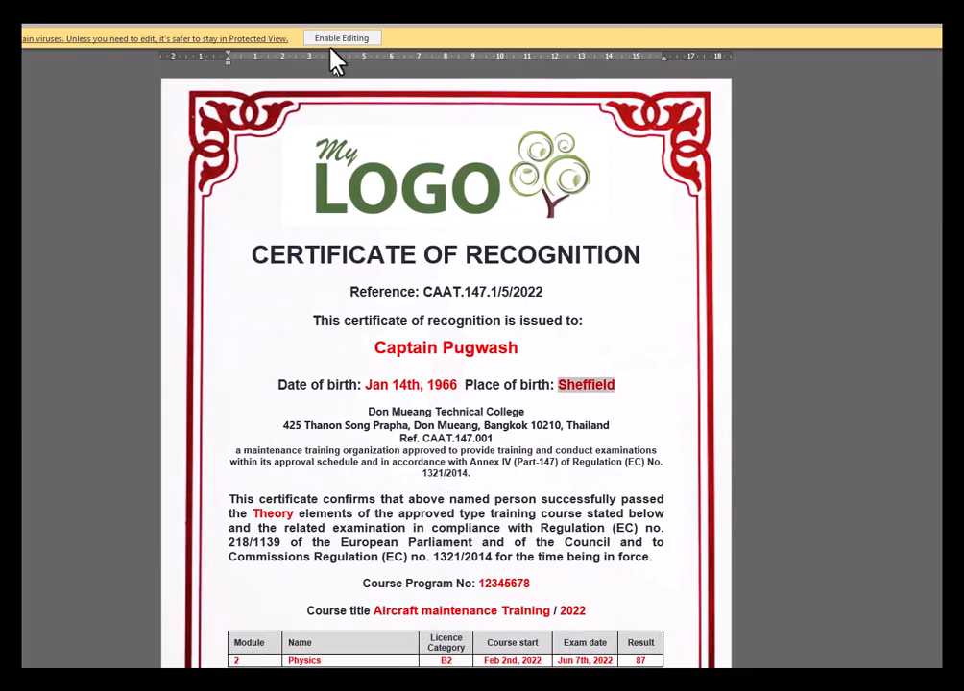
pyautogui.click(336, 38)
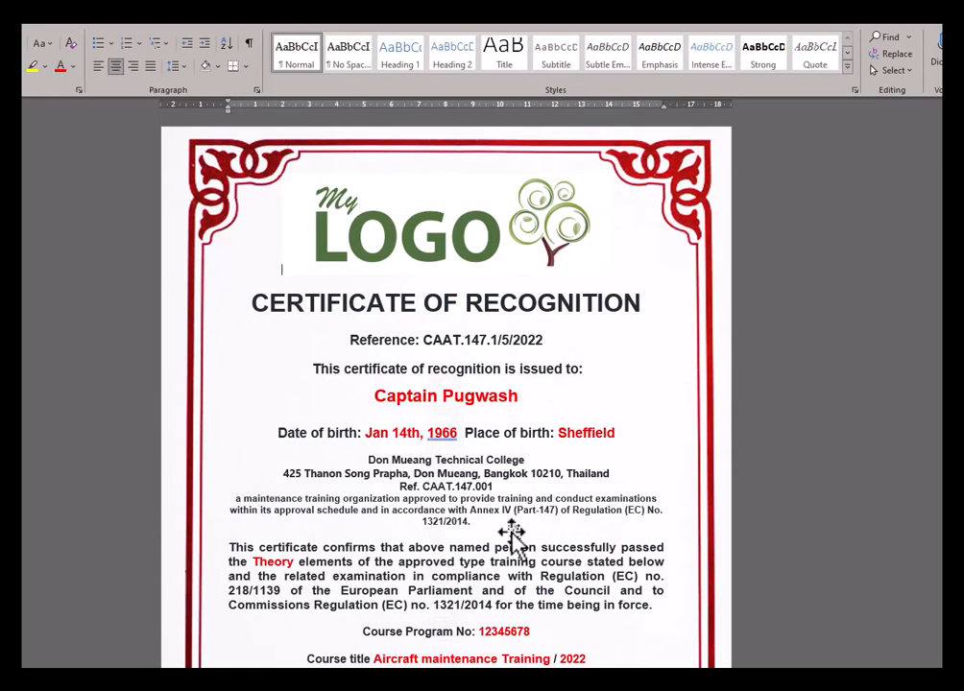
pyautogui.scroll(-5, 511, 534)
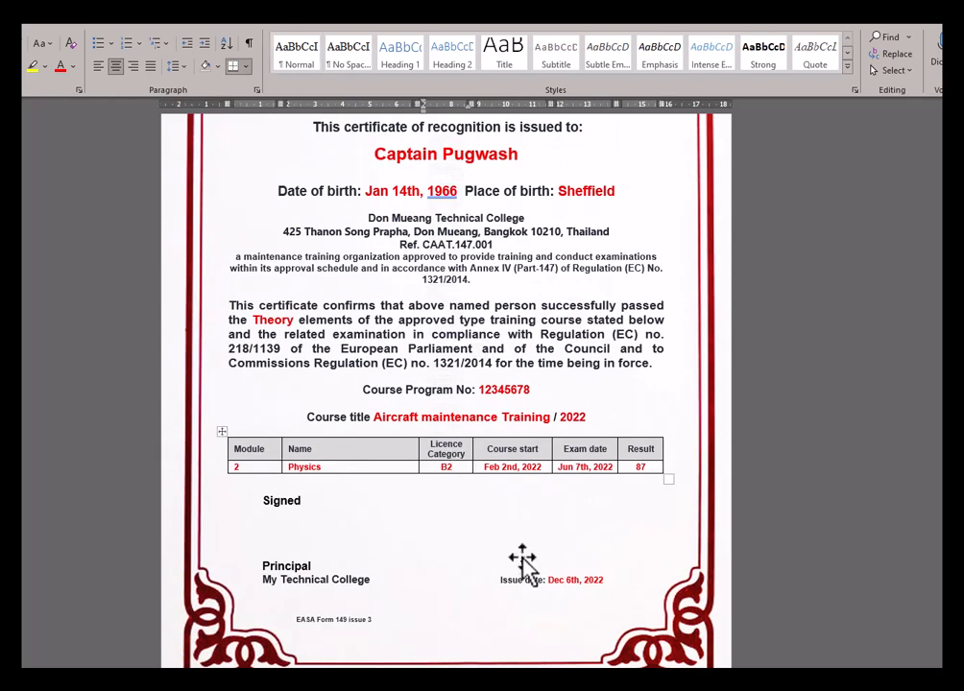
pyautogui.scroll(5, 519, 564)
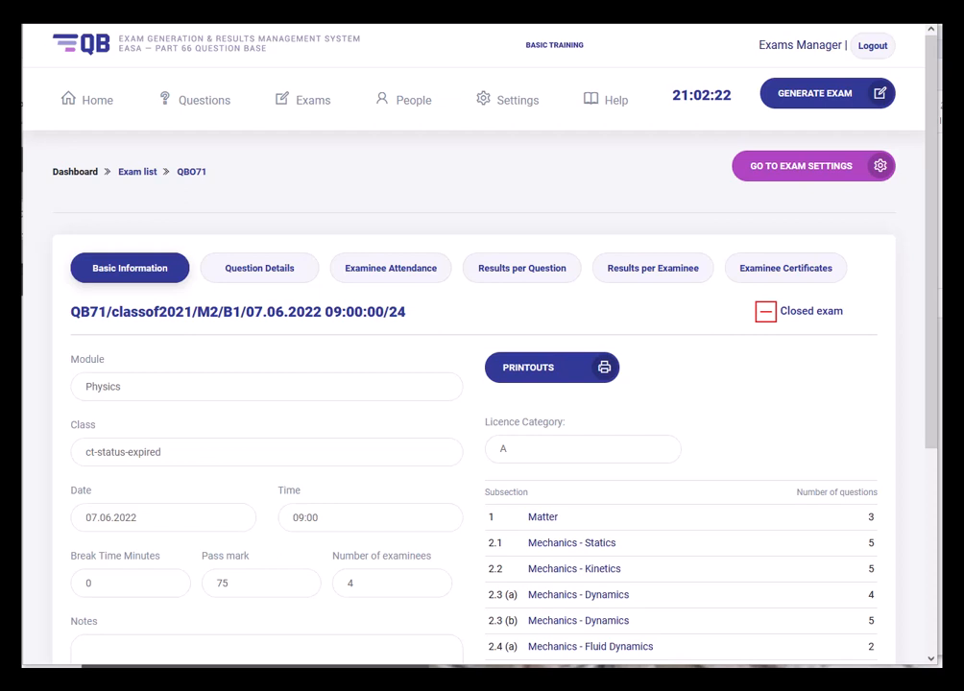
# - Open the examinee's Exam Results tab from People > Examinees and scroll through past exam scores
pyautogui.moveTo(415, 113)
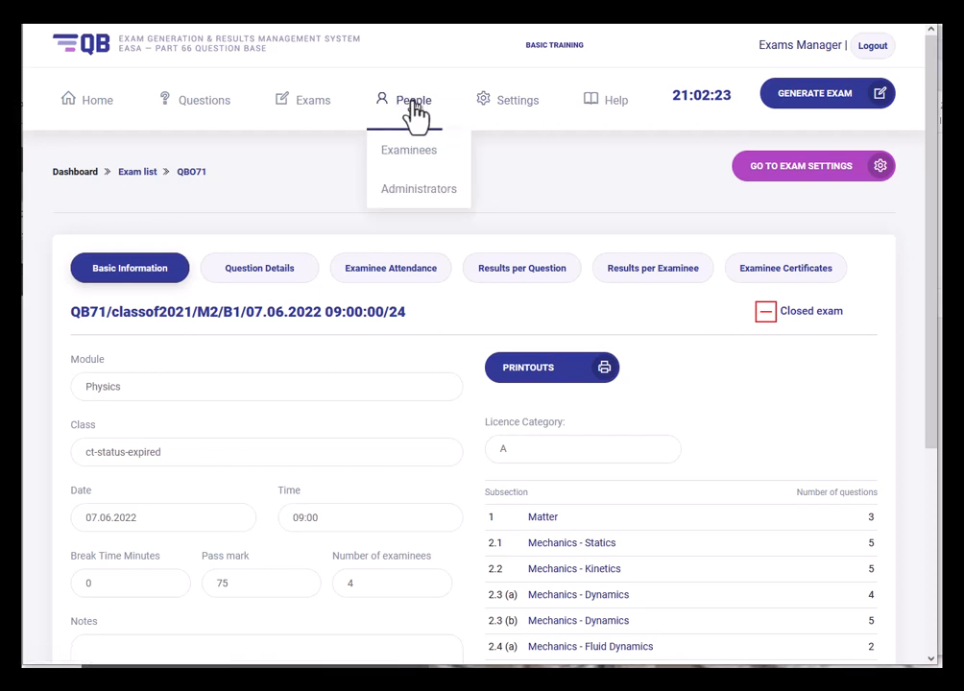
pyautogui.click(423, 154)
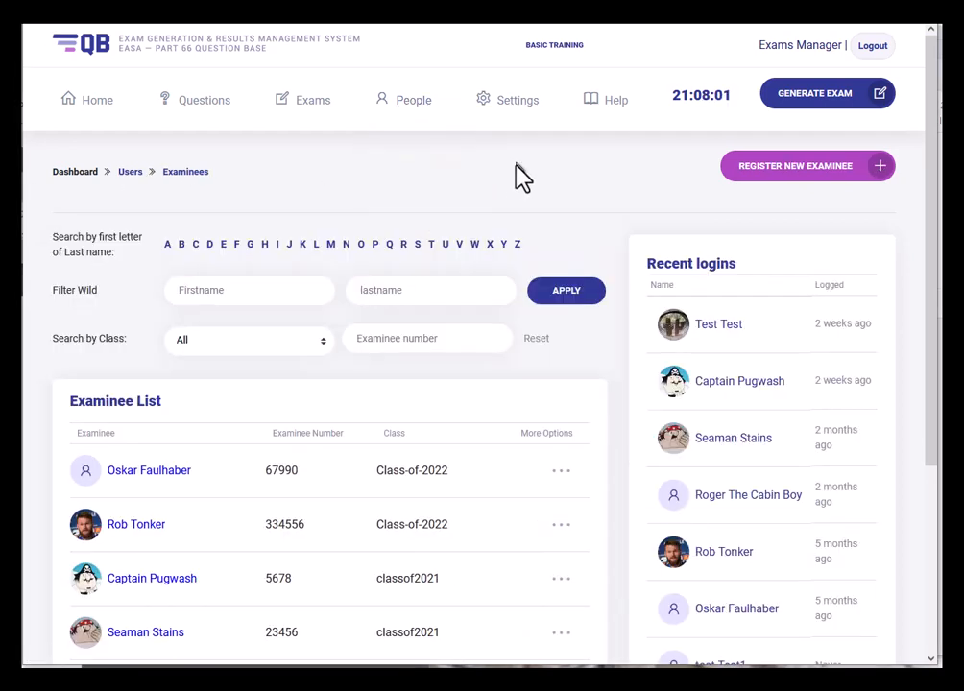
pyautogui.click(150, 477)
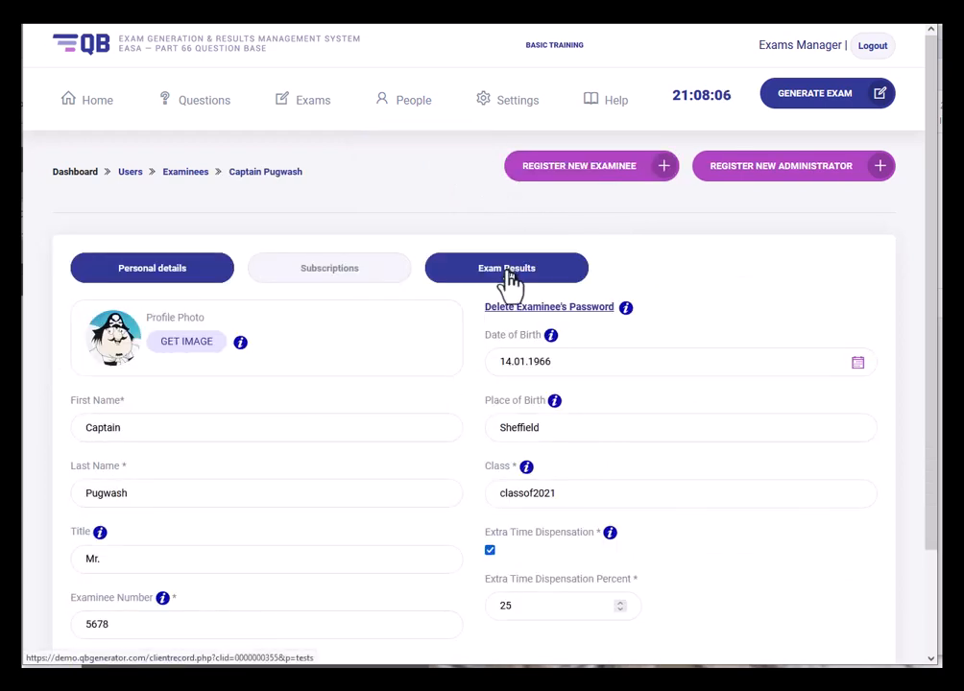
pyautogui.click(510, 279)
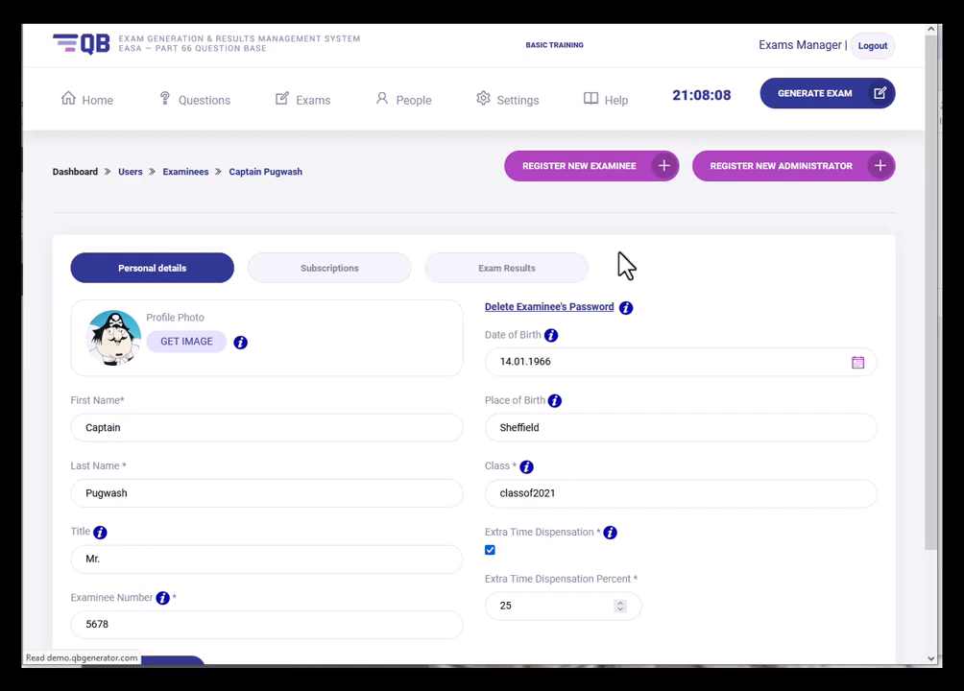
pyautogui.scroll(-4, 621, 255)
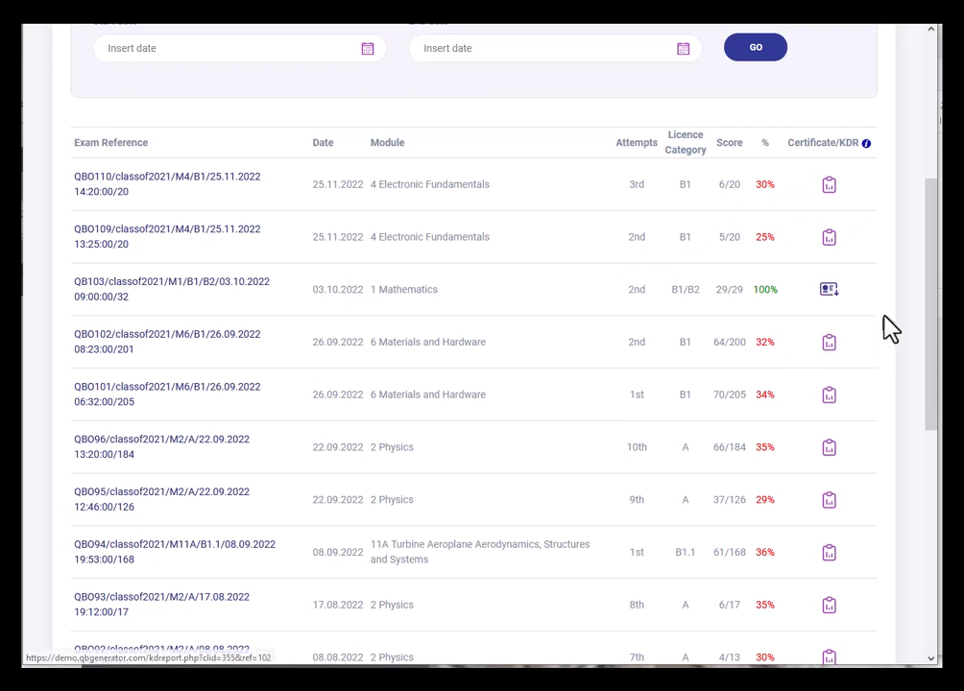
# - Generate the QB103 certificate with result 90 and open the downloaded QB103(1).zip archive
pyautogui.click(829, 293)
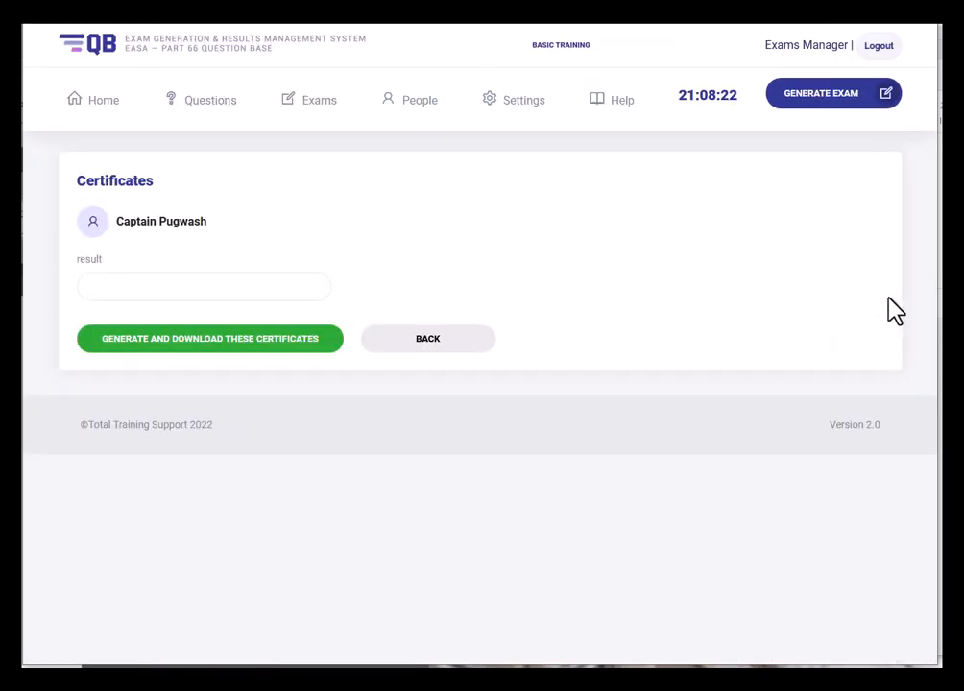
pyautogui.click(191, 291)
pyautogui.write('90')
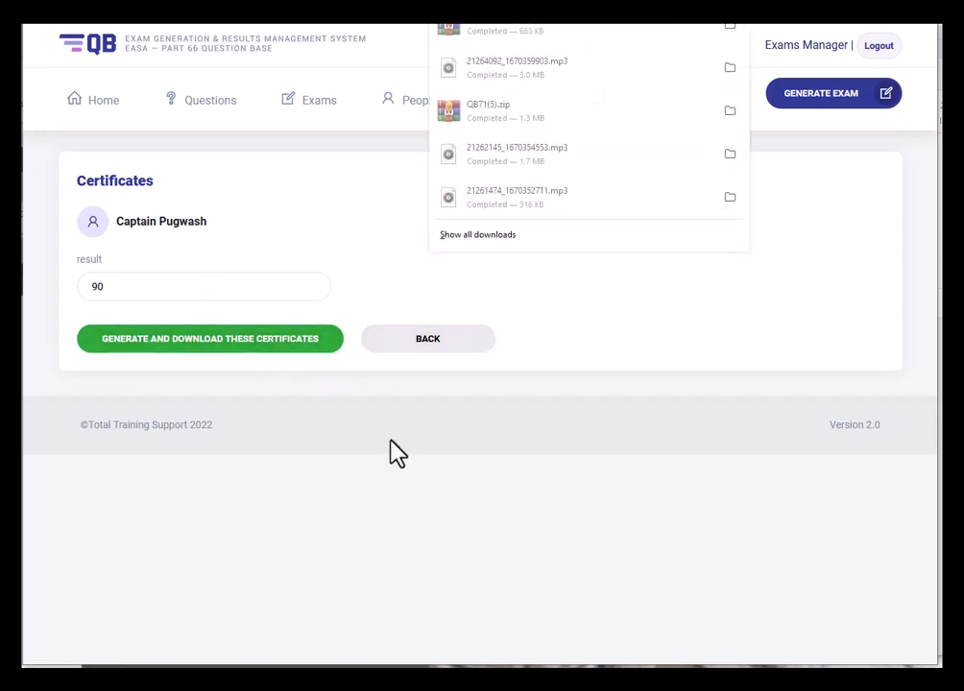
pyautogui.click(726, 29)
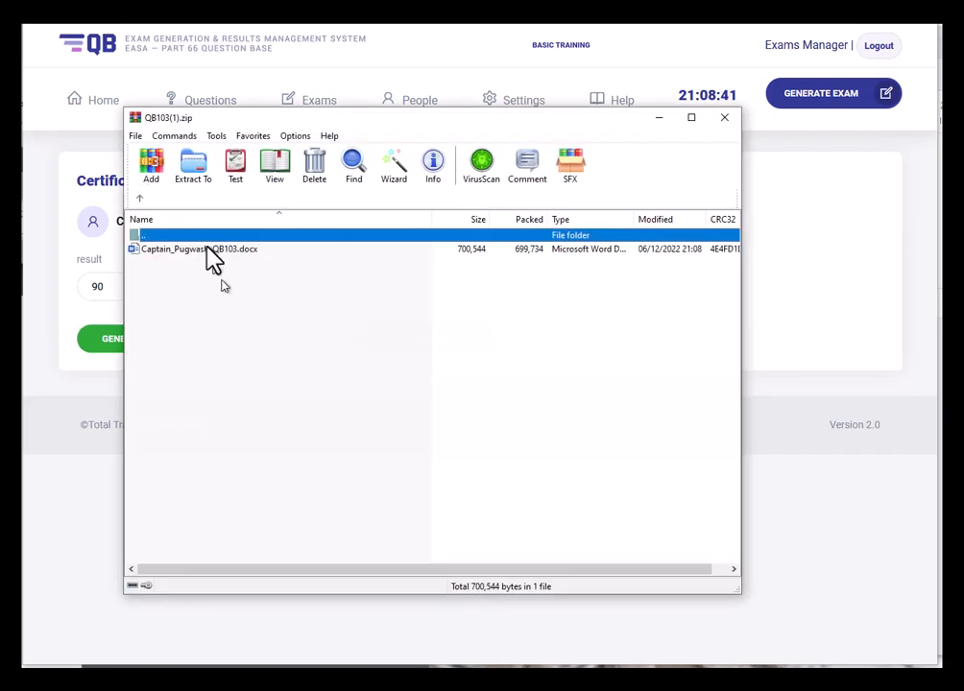
# - Open the examinee's QB103 certificate .docx from QB103(1).zip in Word
pyautogui.click(211, 250)
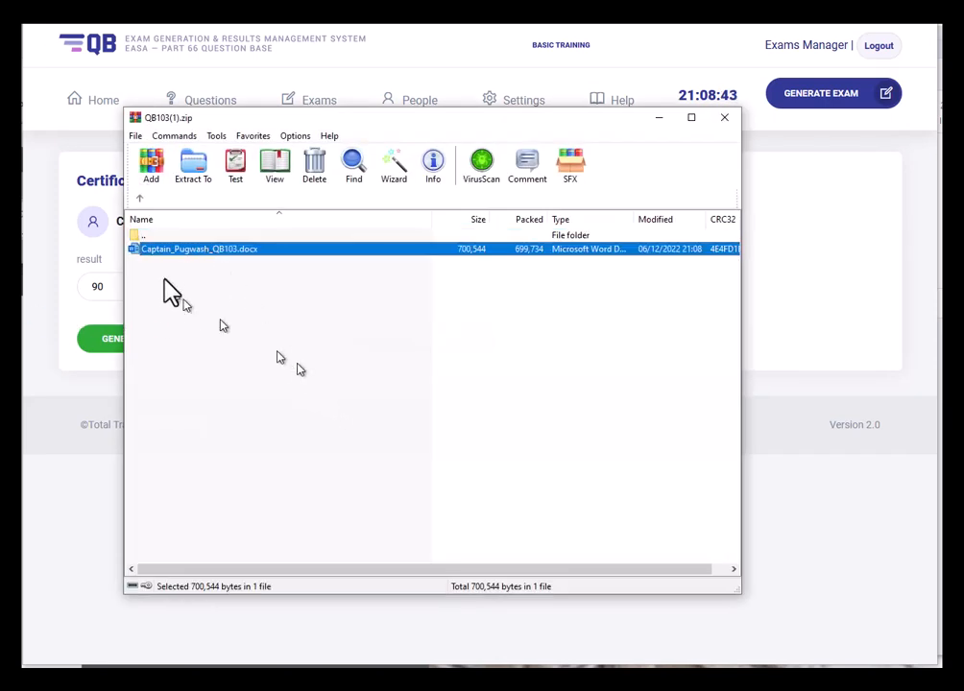
pyautogui.doubleClick(170, 251)
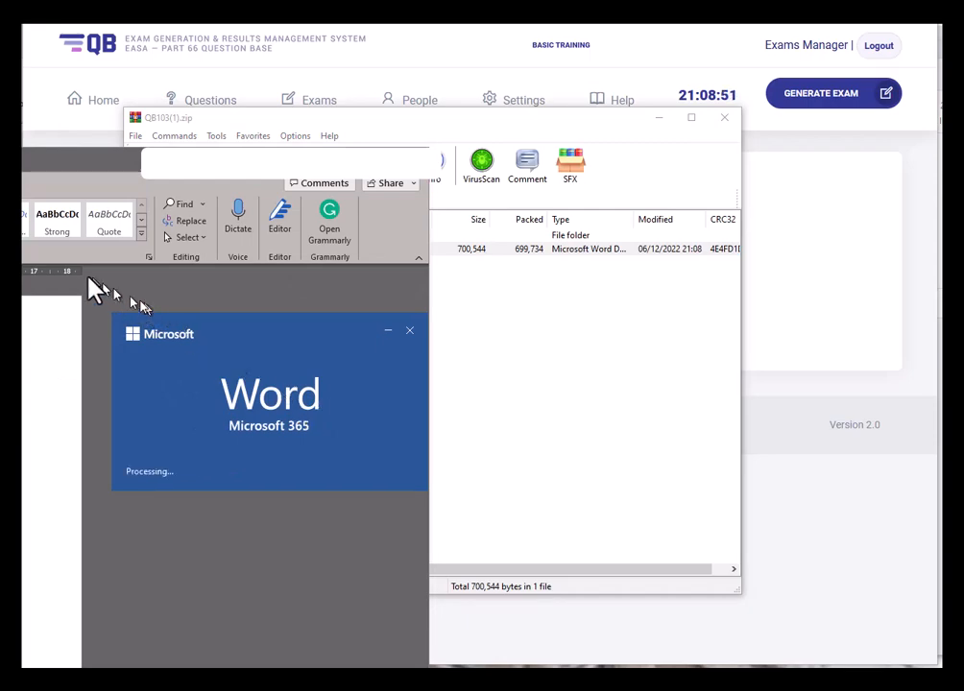
# - Move the Word window so the QB103 certificate page fills the view
pyautogui.moveTo(125, 172); pyautogui.dragTo(715, 0)
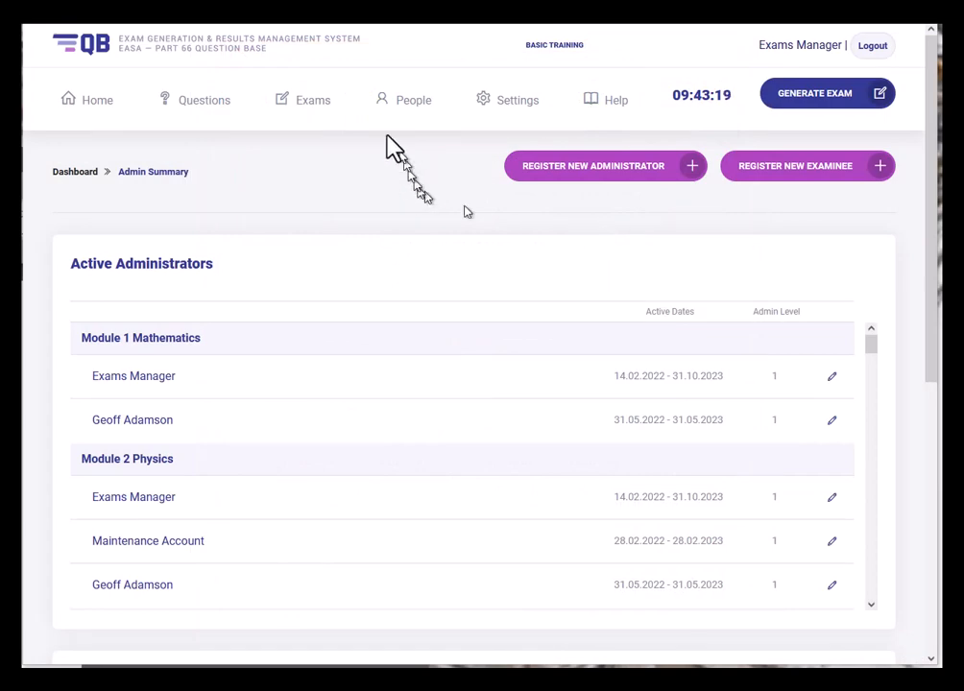
# - Go to the examinee's Exam Results tab via People > Examinees
pyautogui.click(409, 107)
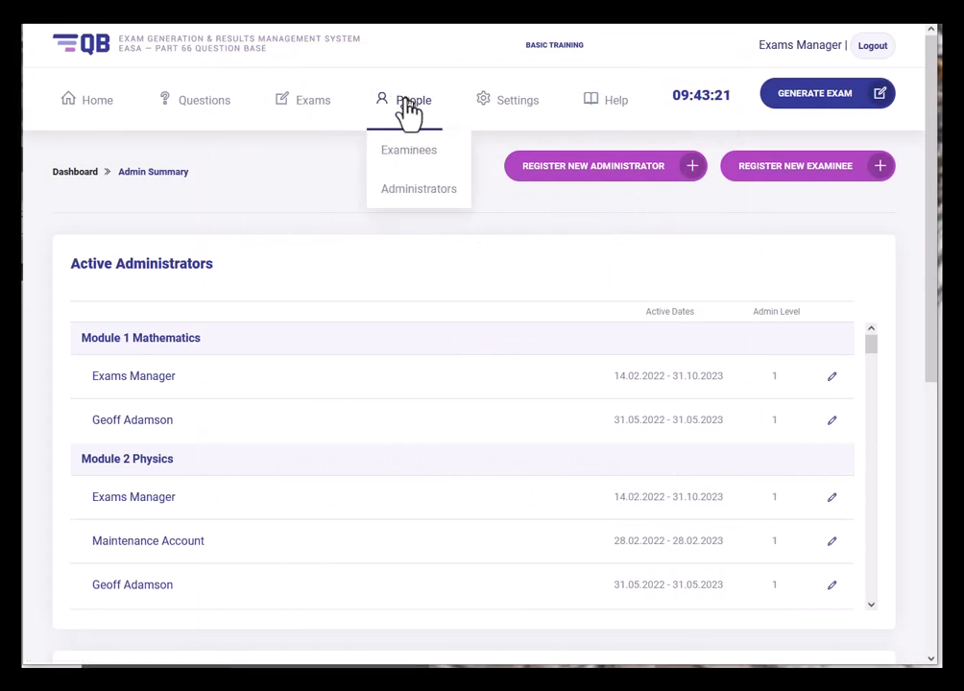
pyautogui.click(406, 161)
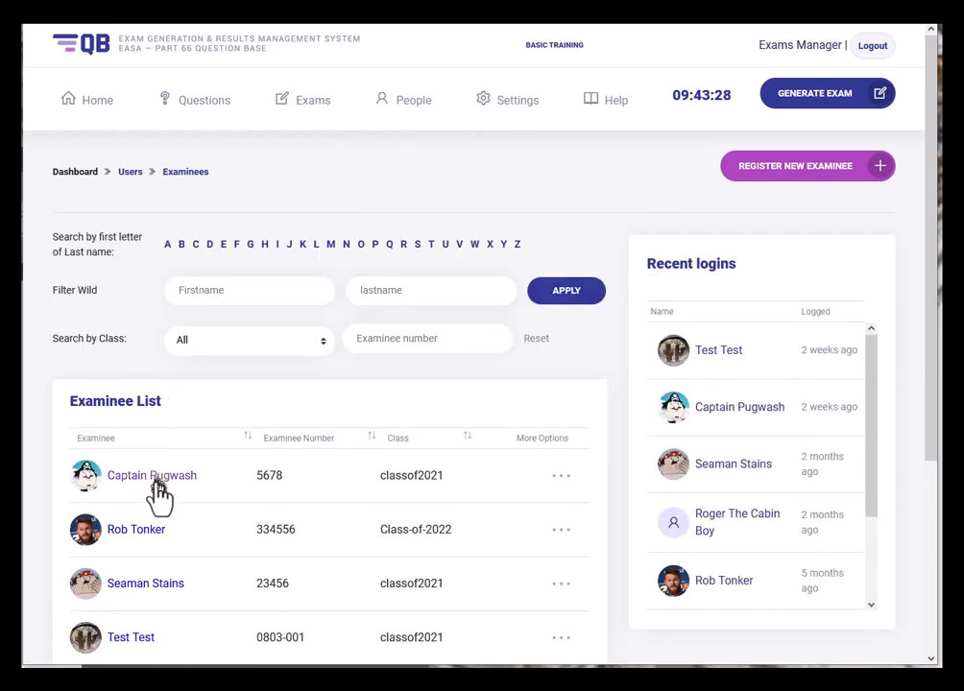
pyautogui.click(157, 483)
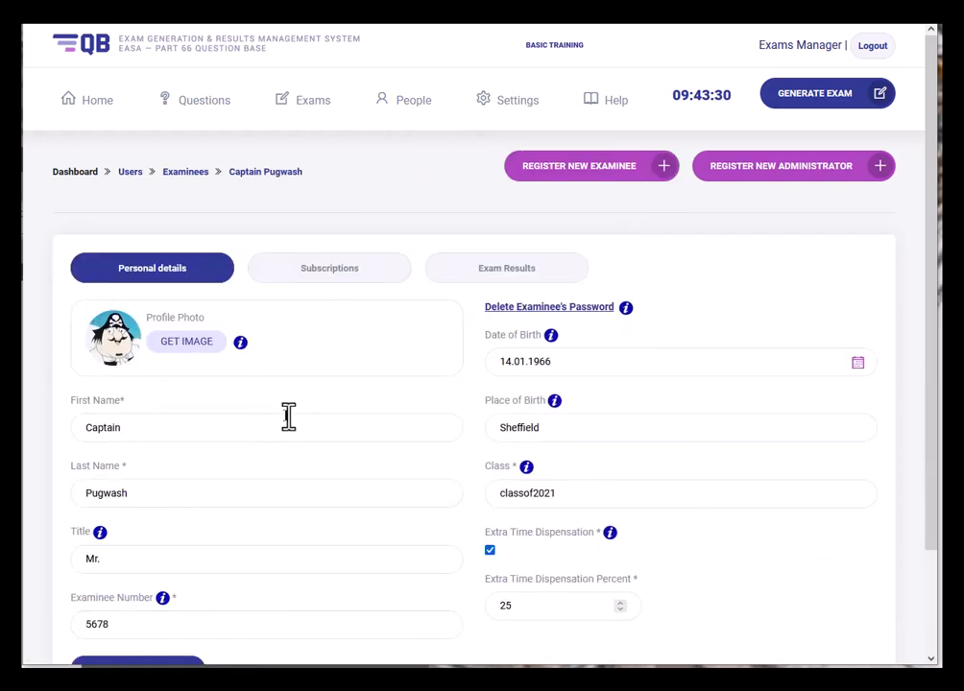
pyautogui.click(553, 273)
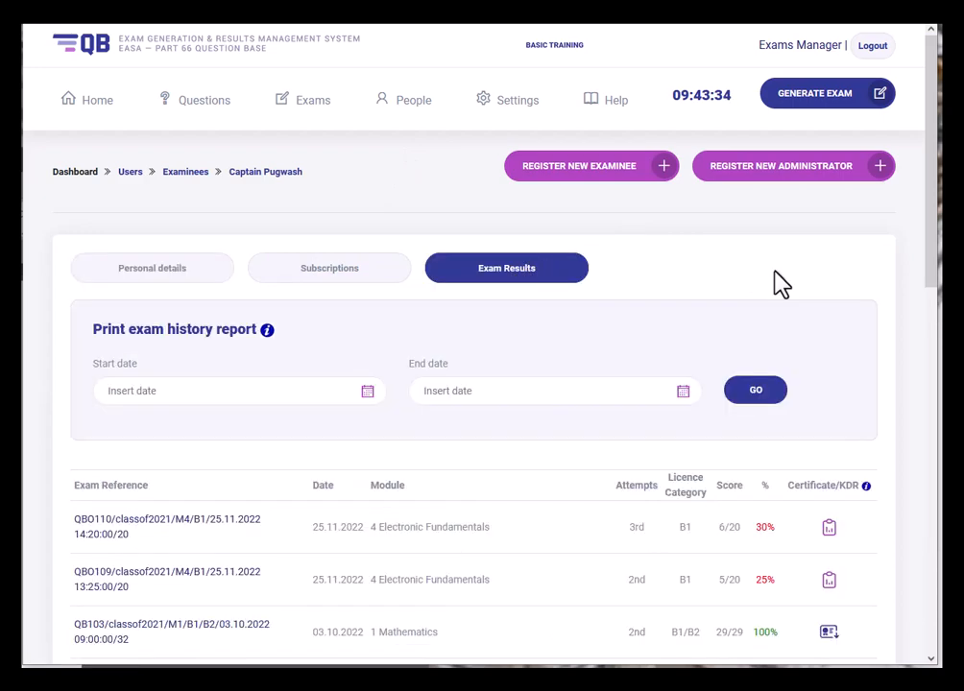
pyautogui.scroll(-2, 779, 283)
pyautogui.scroll(-2, 779, 283)
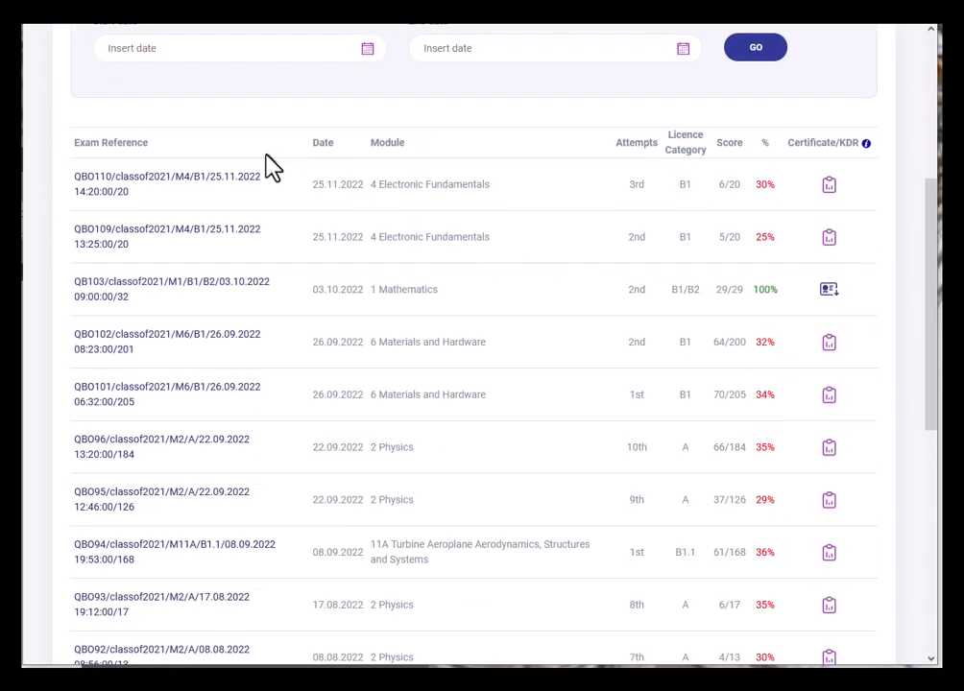
pyautogui.scroll(2, 267, 160)
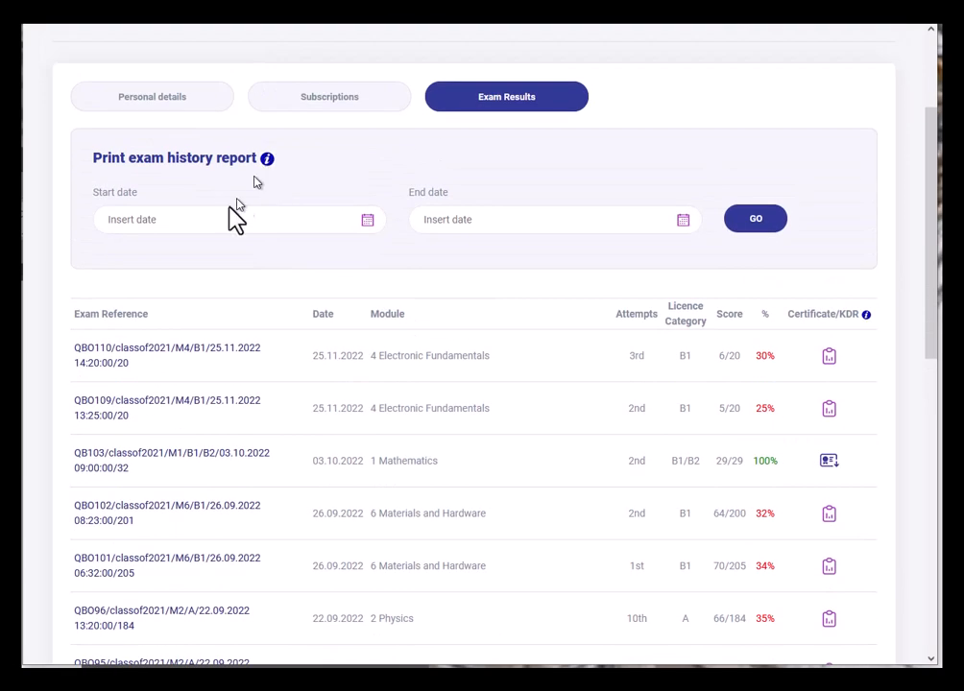
# - Set the history report range from 01.10.2020 to 08.12.2022
pyautogui.click(192, 224)
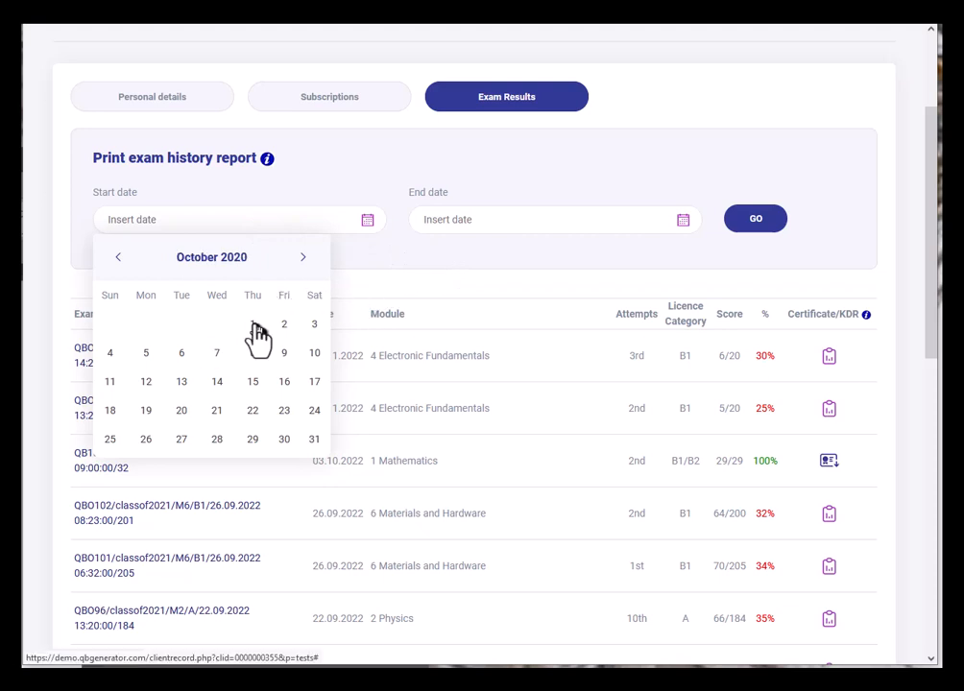
pyautogui.click(252, 324)
pyautogui.click(608, 225)
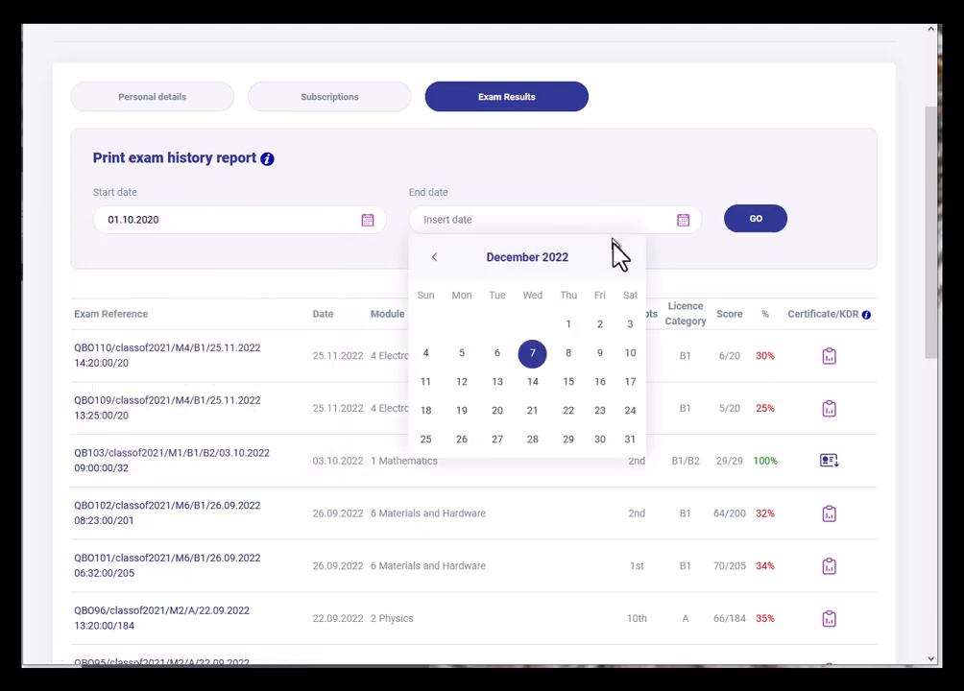
pyautogui.click(575, 351)
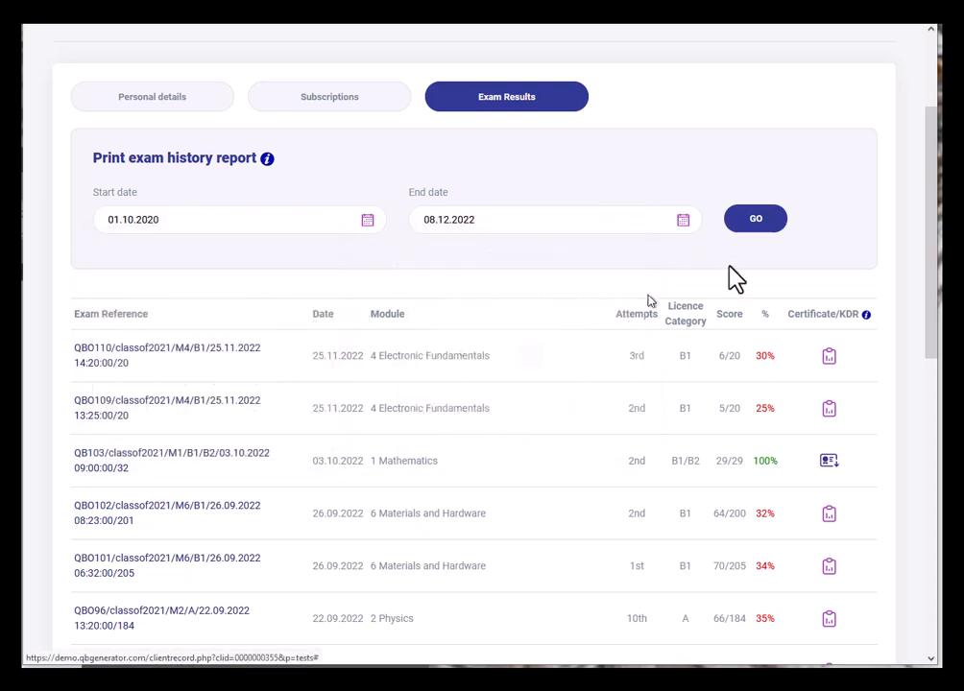
# - Load the exam history report for the chosen date range and review it
pyautogui.click(756, 220)
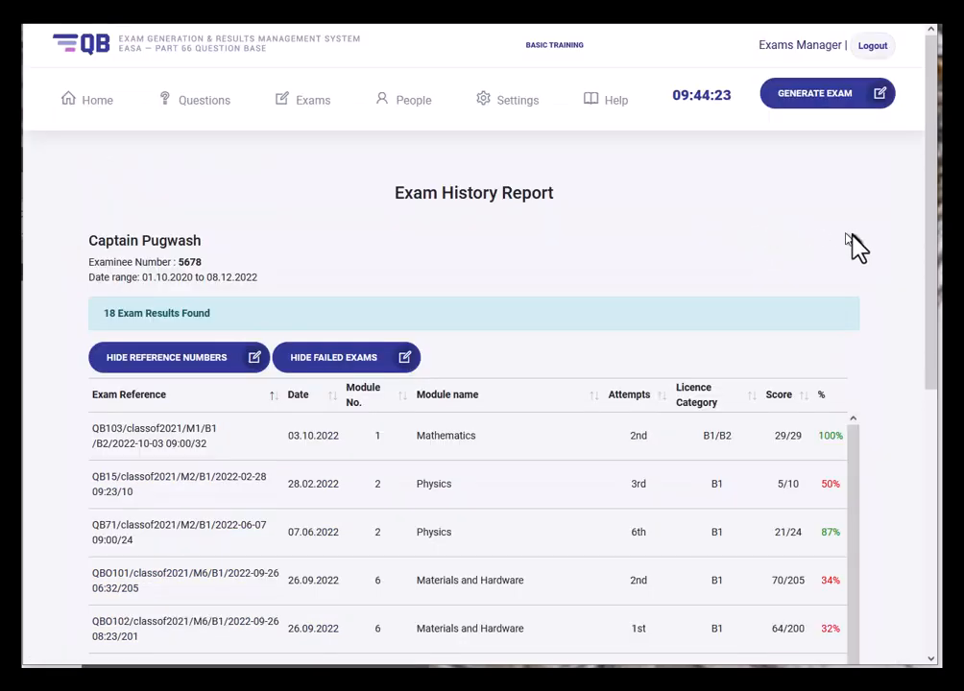
pyautogui.scroll(-2, 884, 267)
pyautogui.scroll(-2, 890, 269)
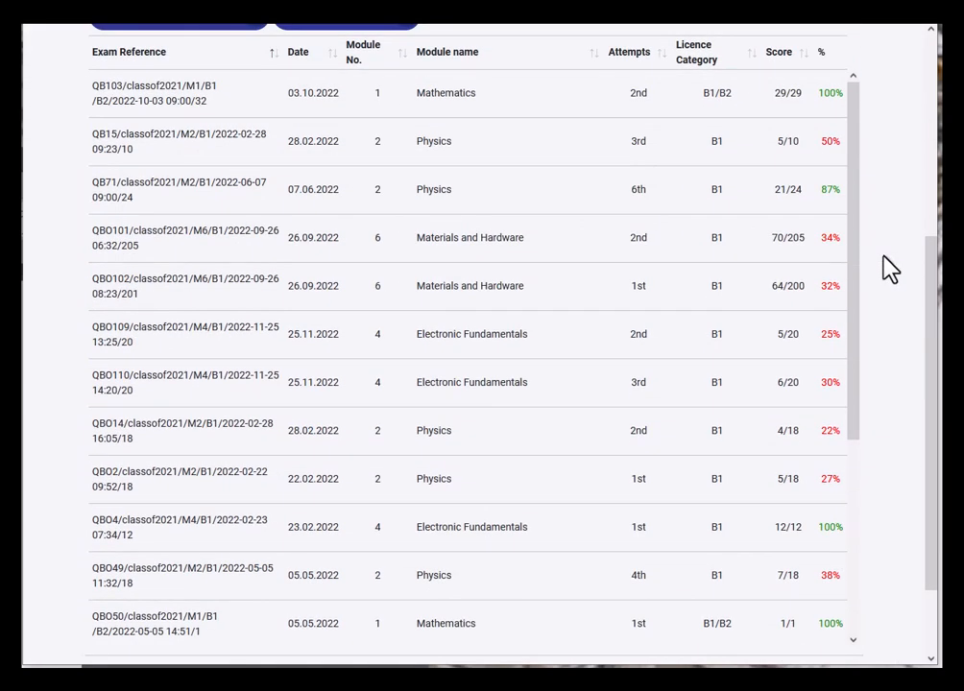
pyautogui.scroll(-1, 891, 270)
pyautogui.scroll(2, 891, 270)
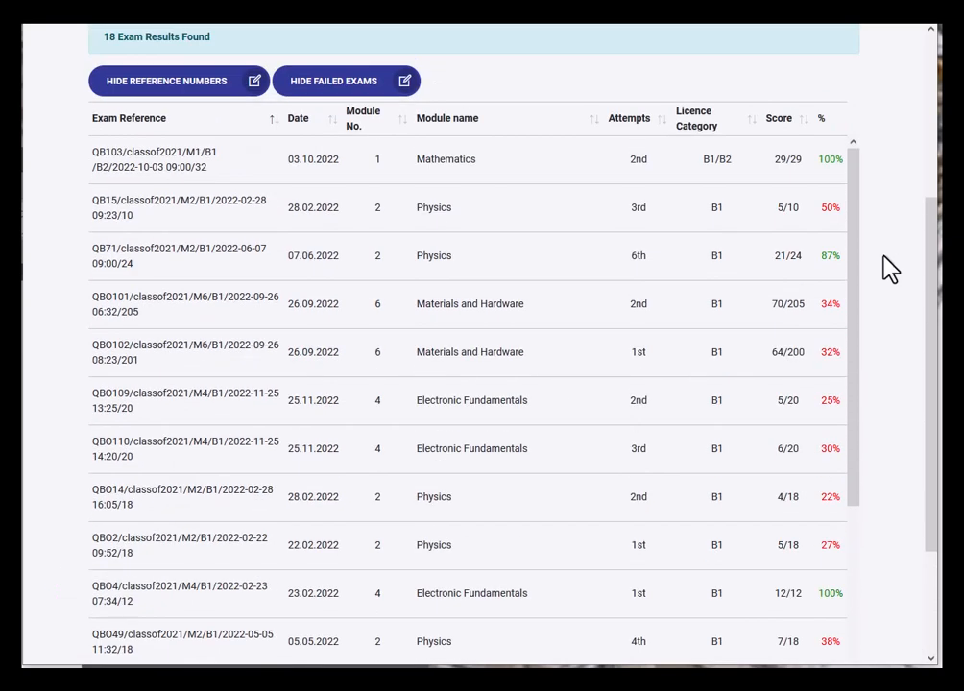
pyautogui.scroll(3, 890, 270)
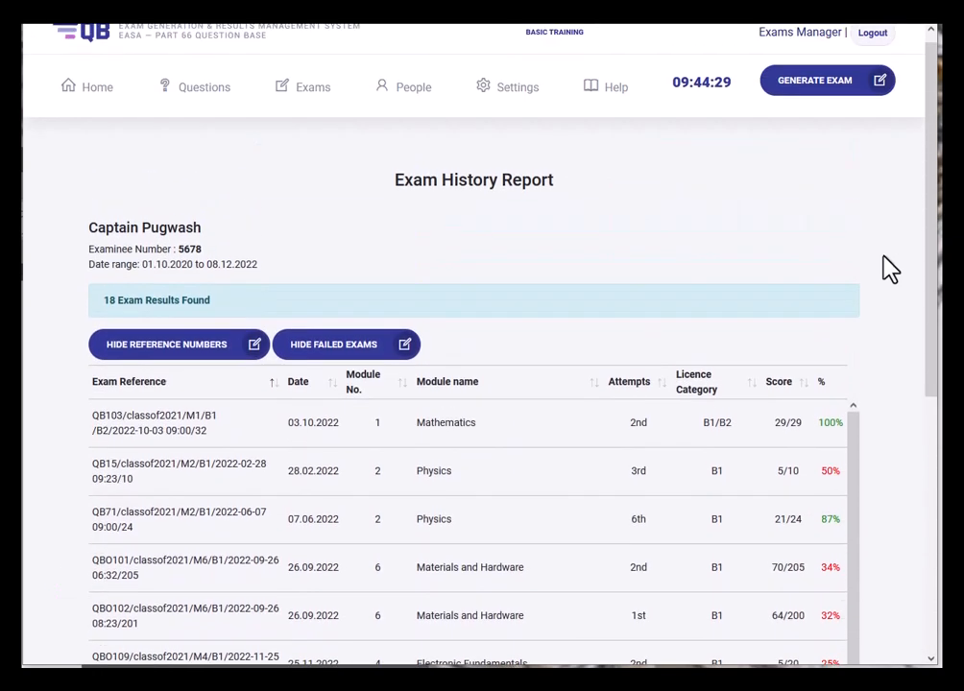
pyautogui.scroll(-2, 890, 270)
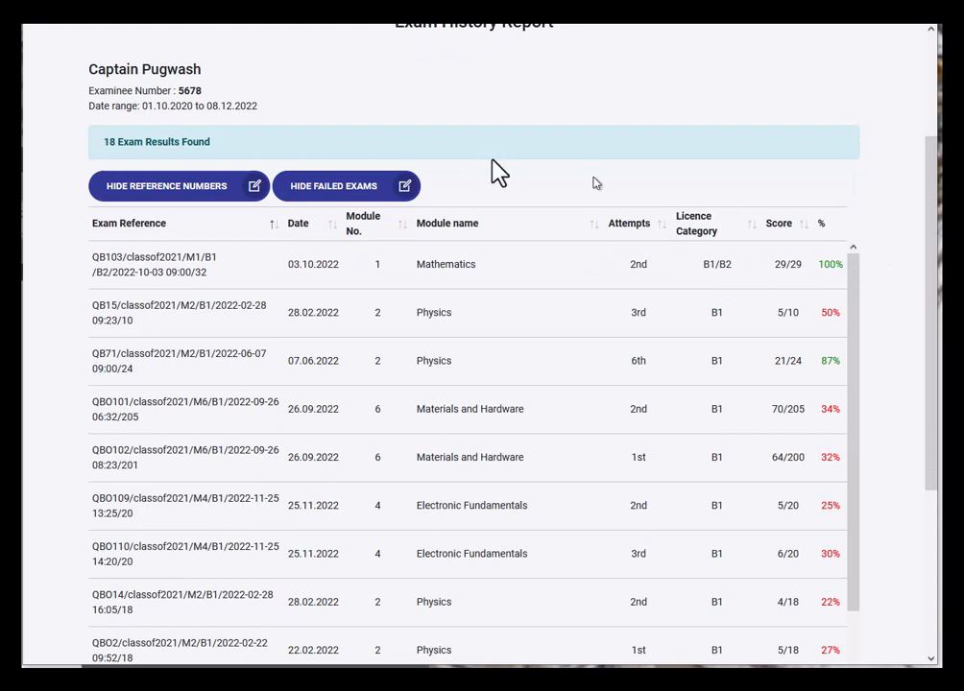
# - Hide the reference numbers and the failed exams so only passed exams remain
pyautogui.click(199, 198)
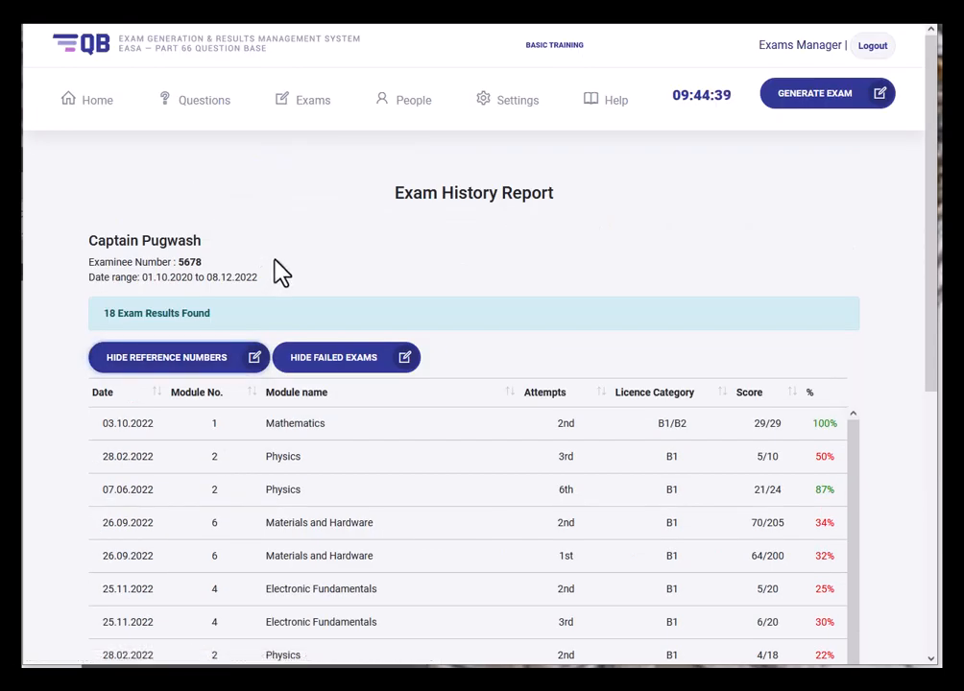
pyautogui.scroll(-2, 279, 272)
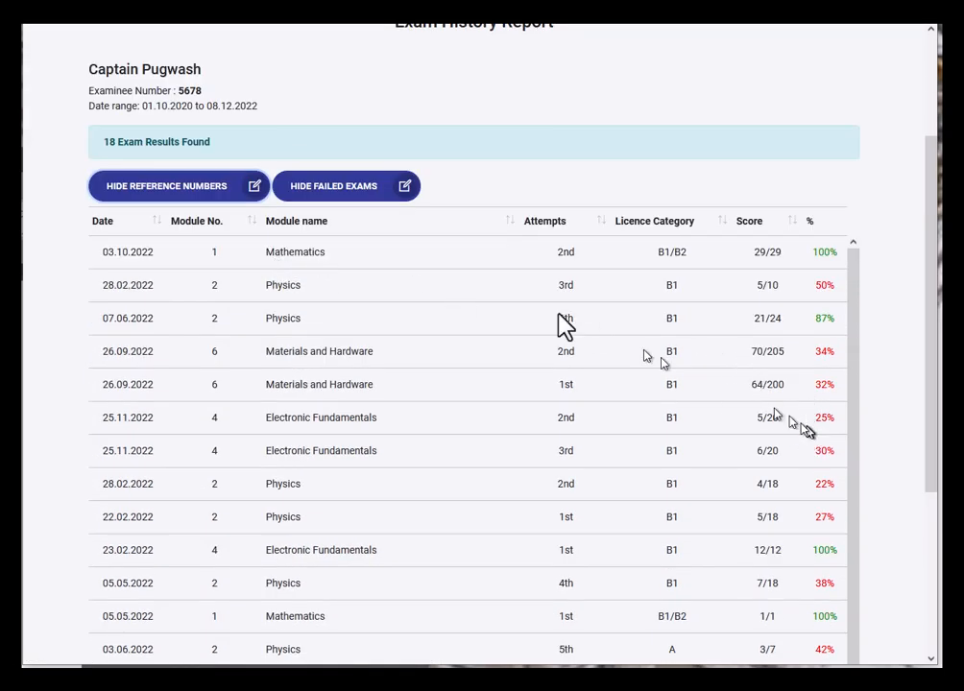
pyautogui.click(351, 192)
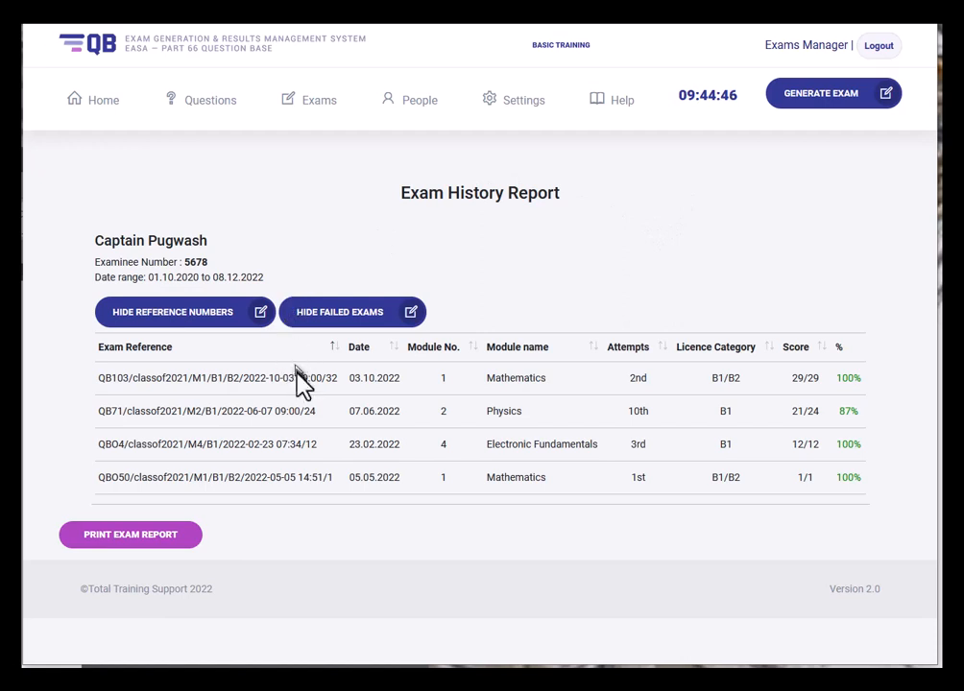
# - Sort the table ascending by module number and open the printable report
pyautogui.click(434, 362)
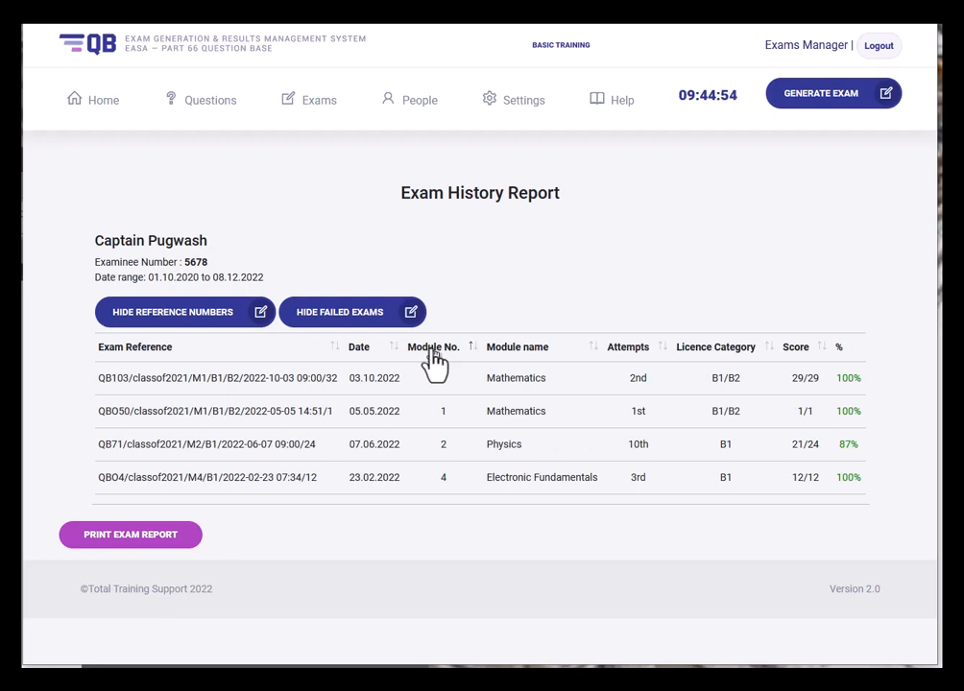
pyautogui.click(471, 350)
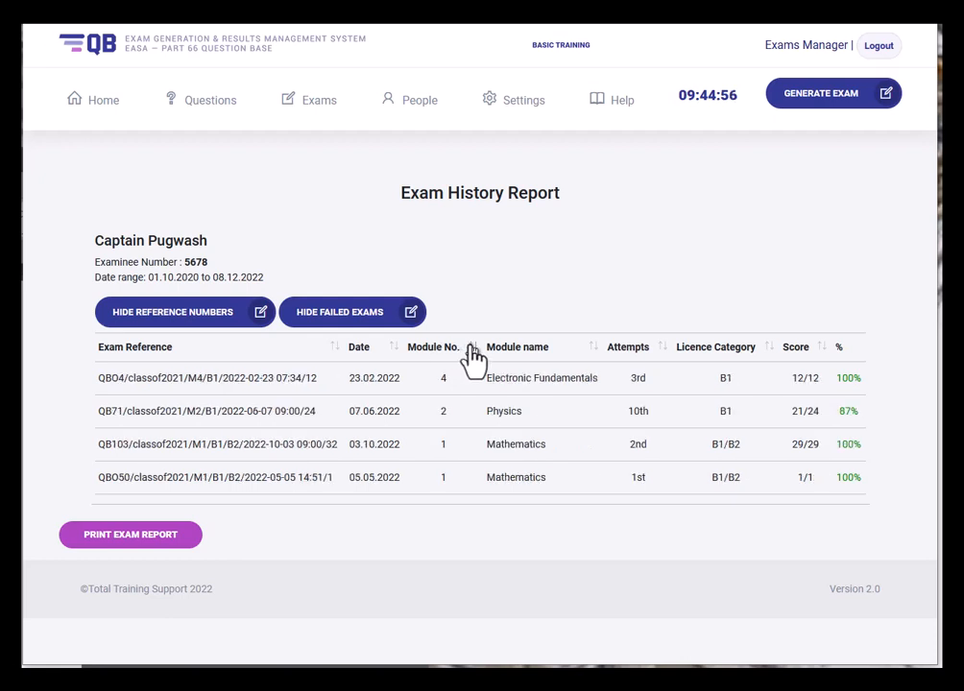
pyautogui.click(471, 349)
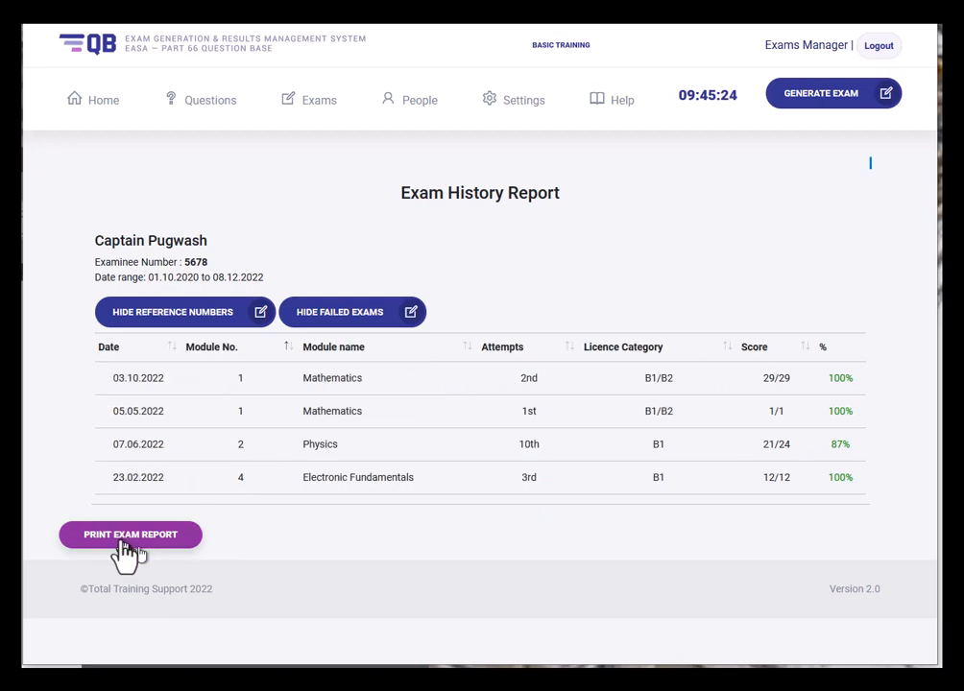
pyautogui.click(123, 544)
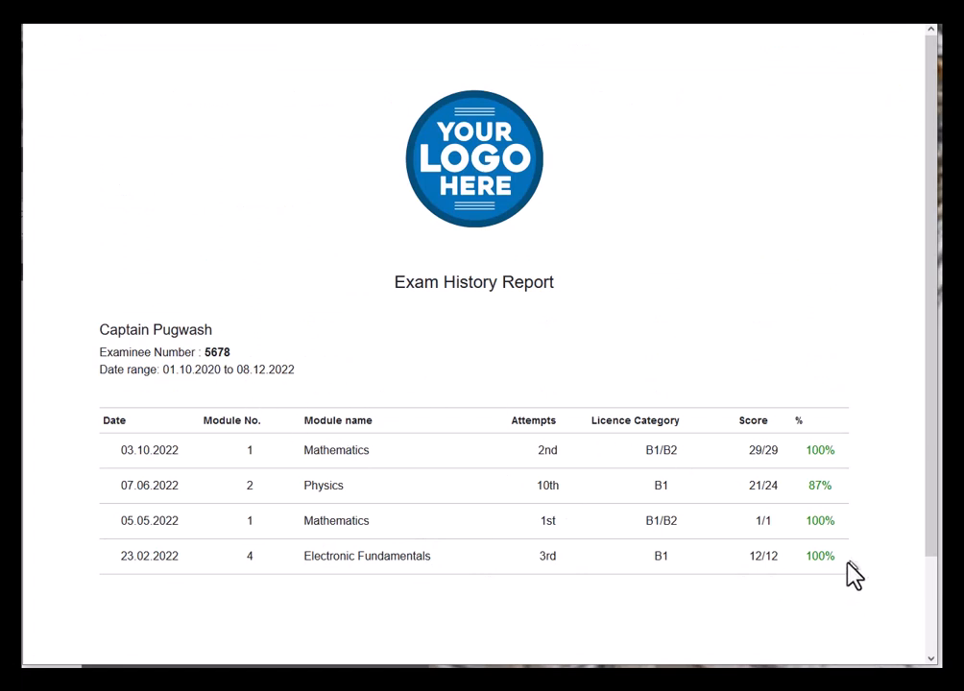
# - Select and copy the passed-exam history table from the printable report
pyautogui.moveTo(847, 564); pyautogui.dragTo(96, 430)
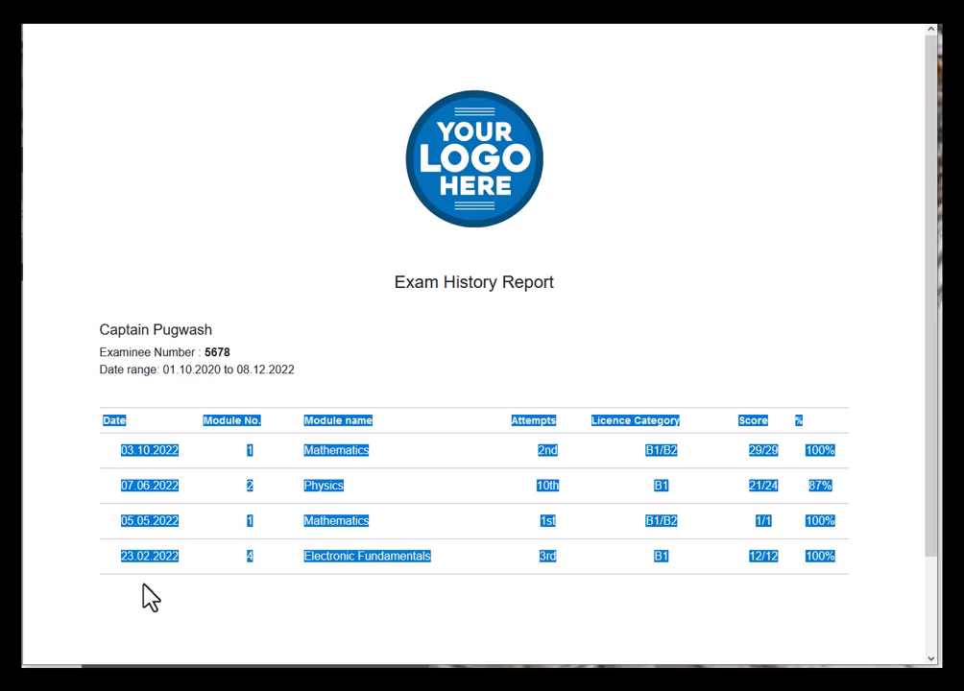
pyautogui.rightClick(118, 422)
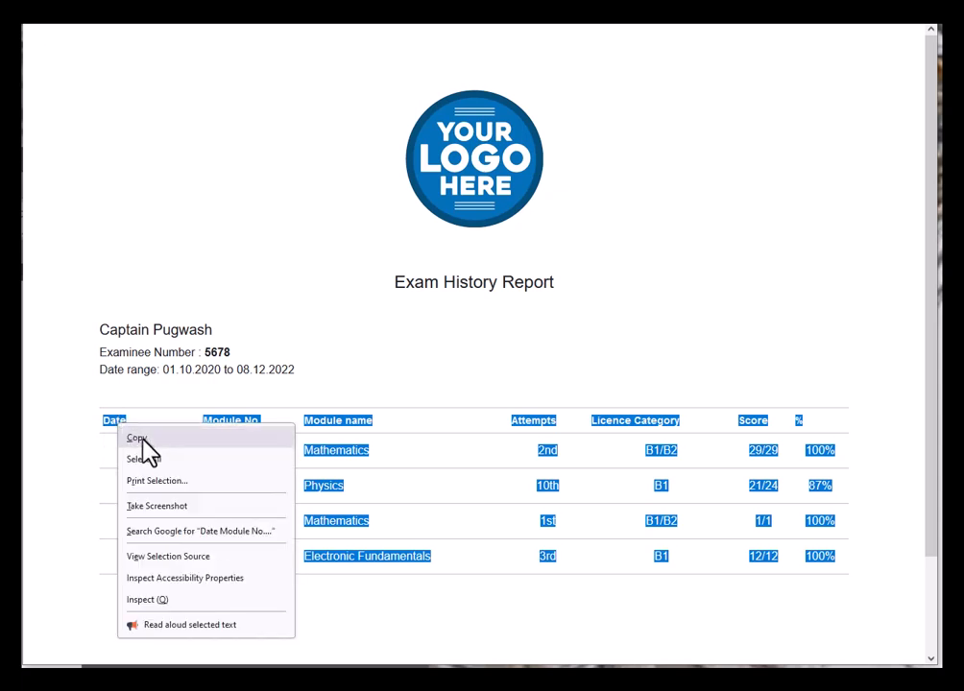
pyautogui.click(143, 441)
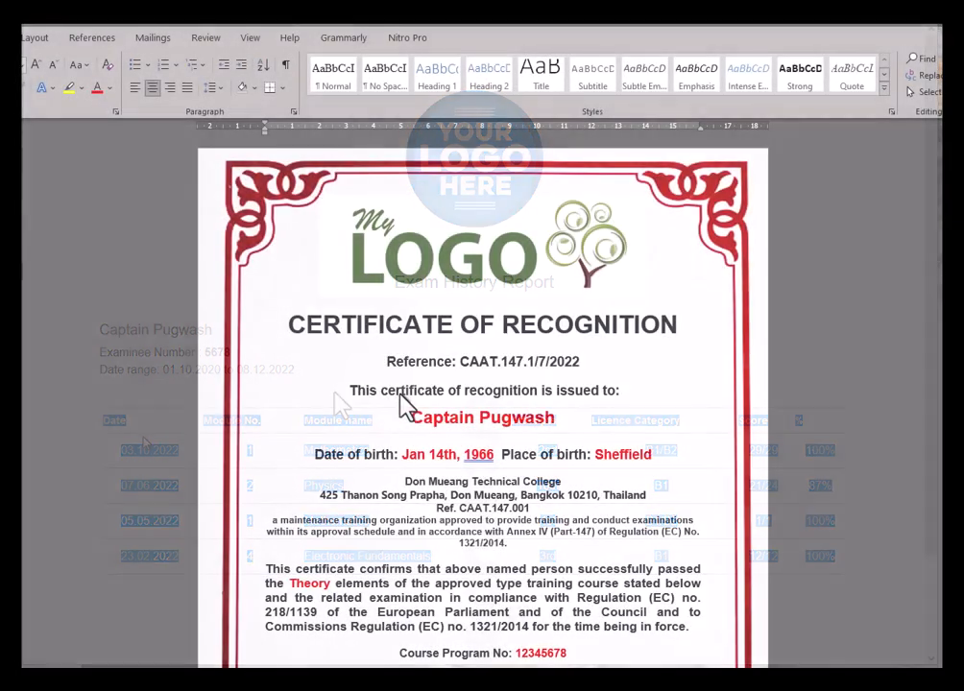
pyautogui.scroll(-5, 409, 408)
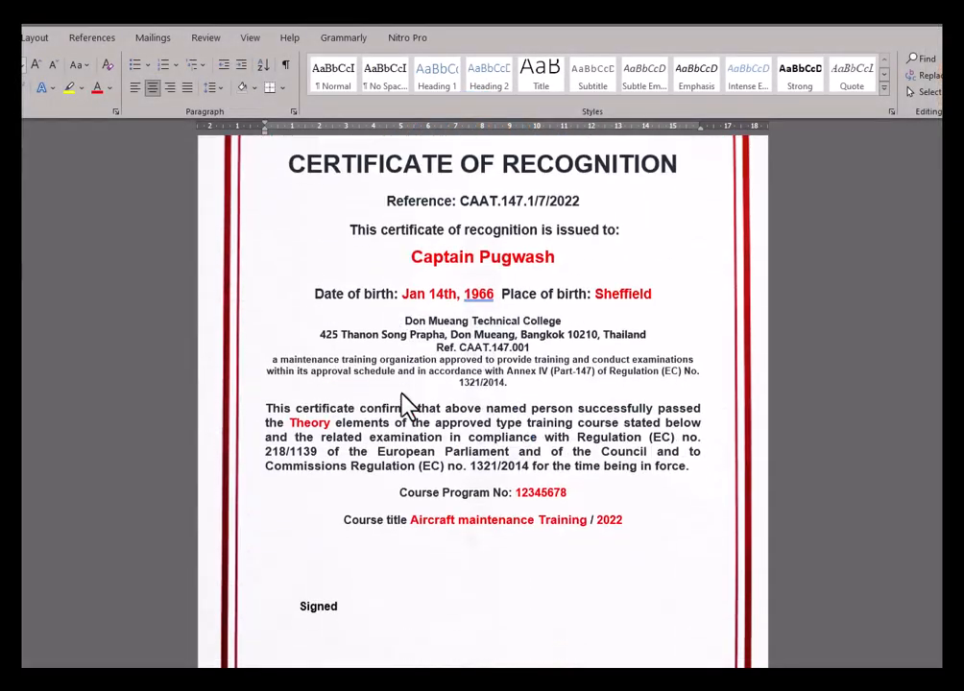
# - Paste the four-exam history table below the course title, keeping source formatting
pyautogui.scroll(5, 389, 484)
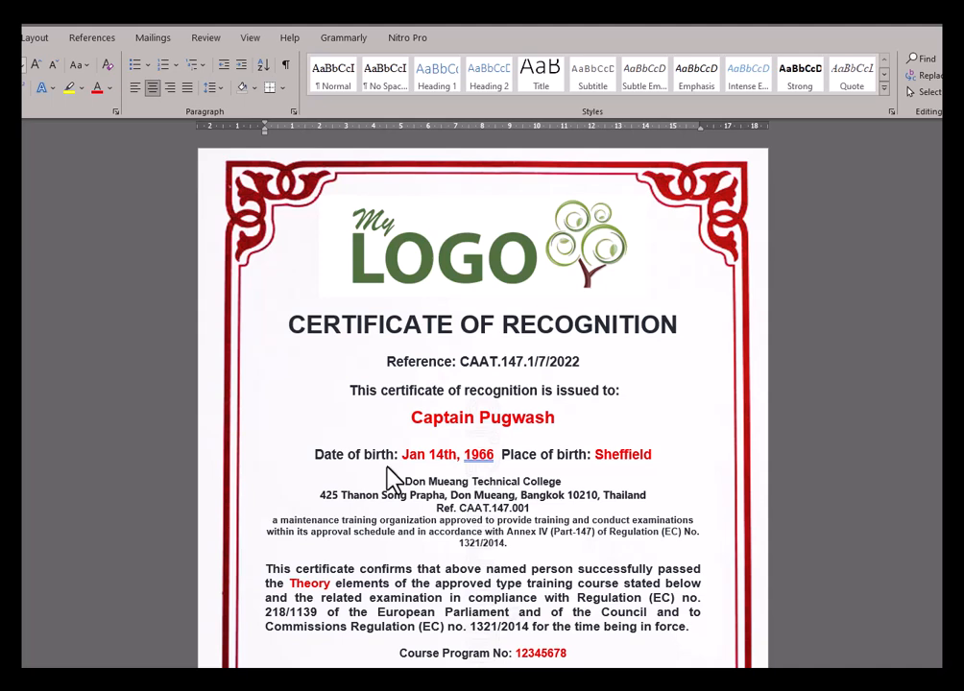
pyautogui.scroll(-5, 389, 476)
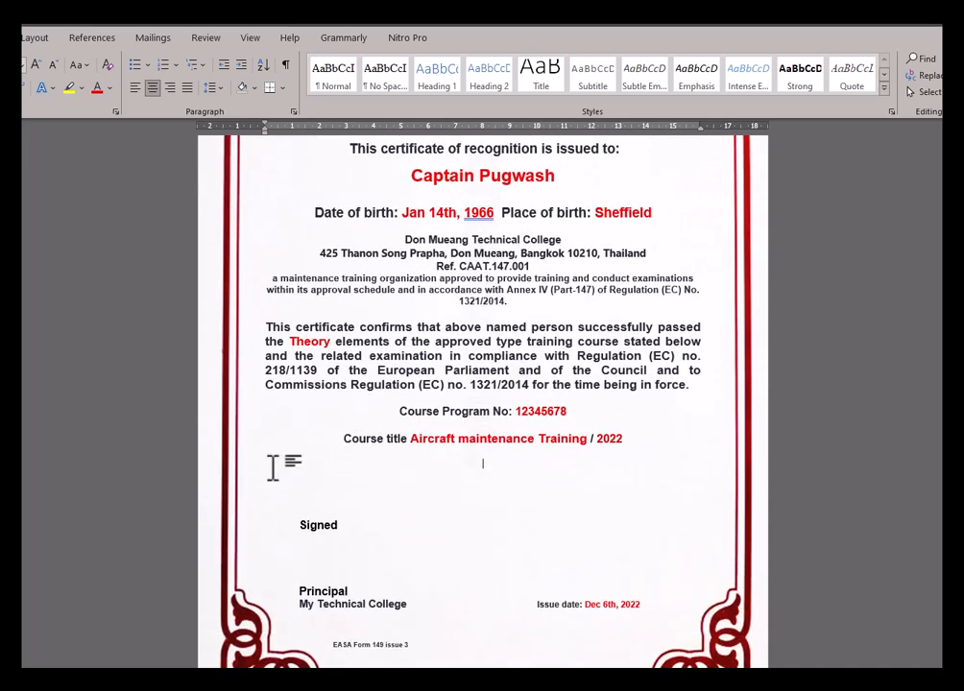
pyautogui.rightClick(486, 465)
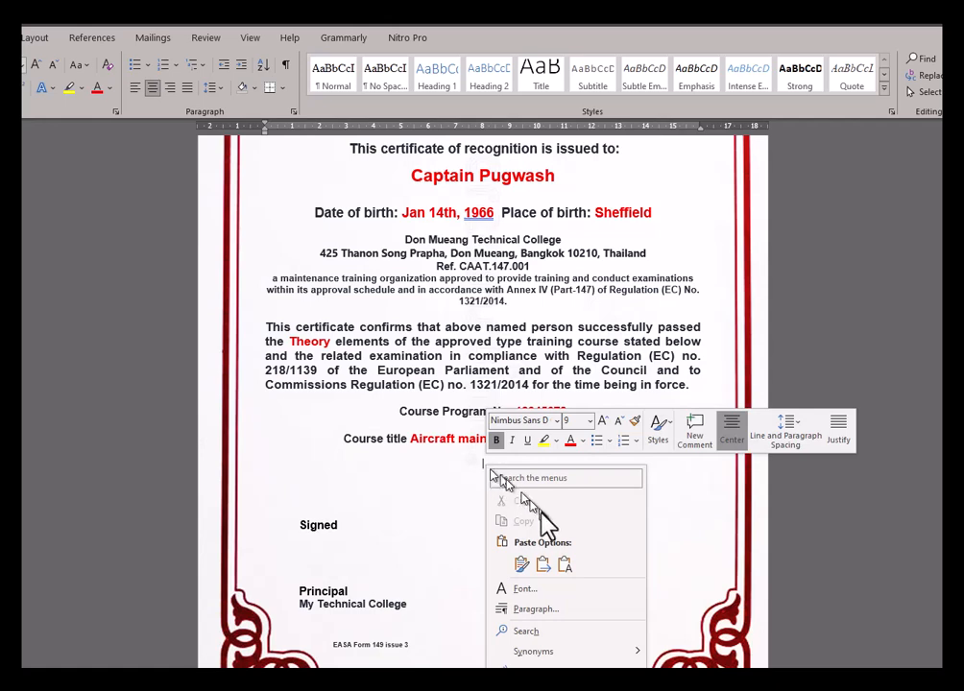
pyautogui.click(564, 565)
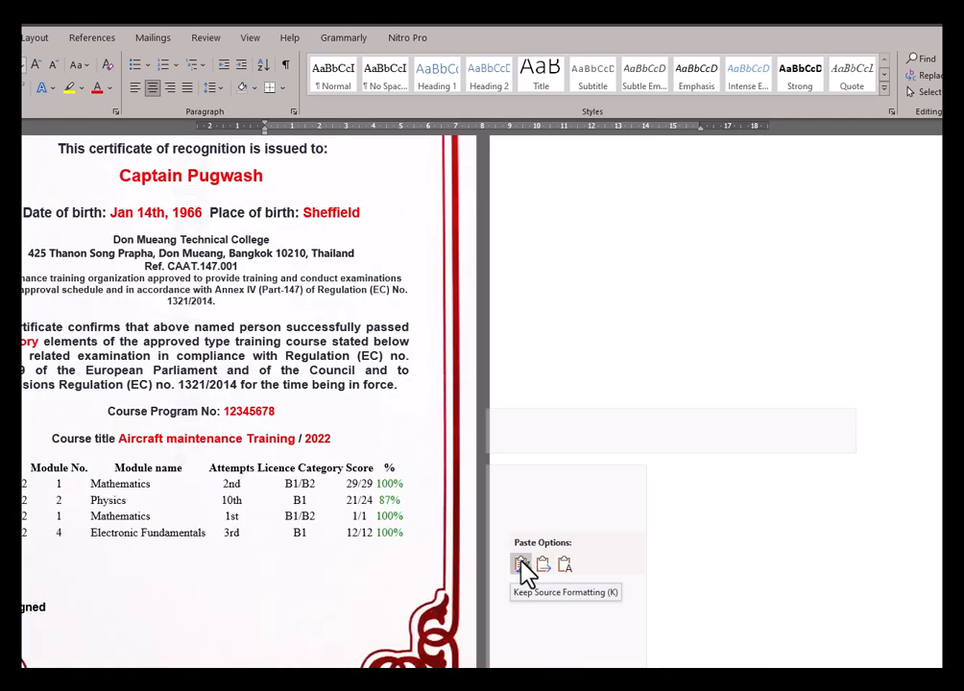
pyautogui.click(521, 566)
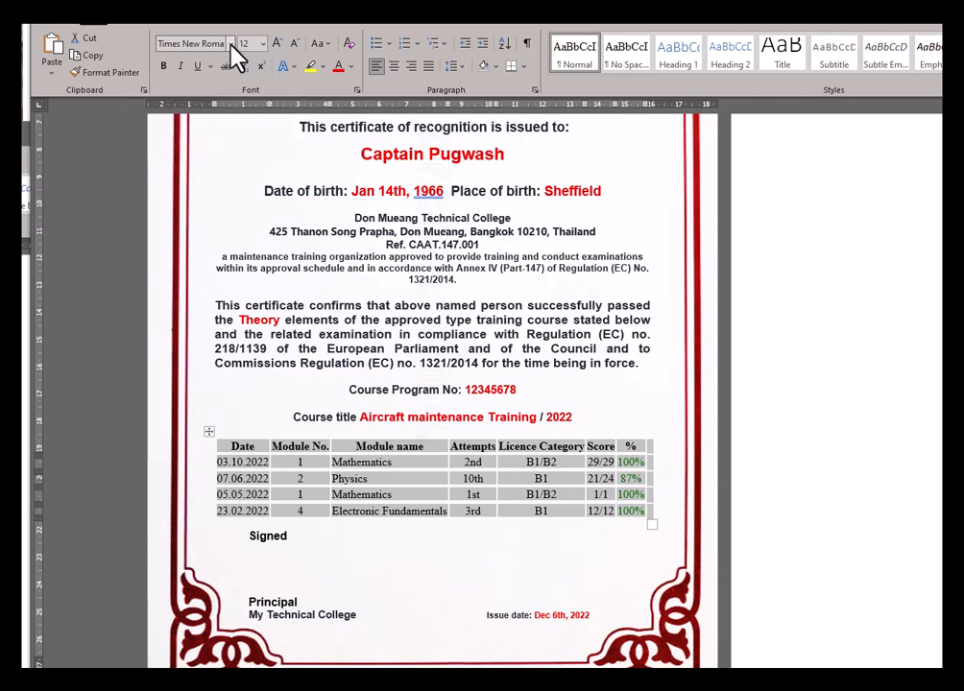
# - Set the pasted exam table's font to Arial
pyautogui.click(230, 44)
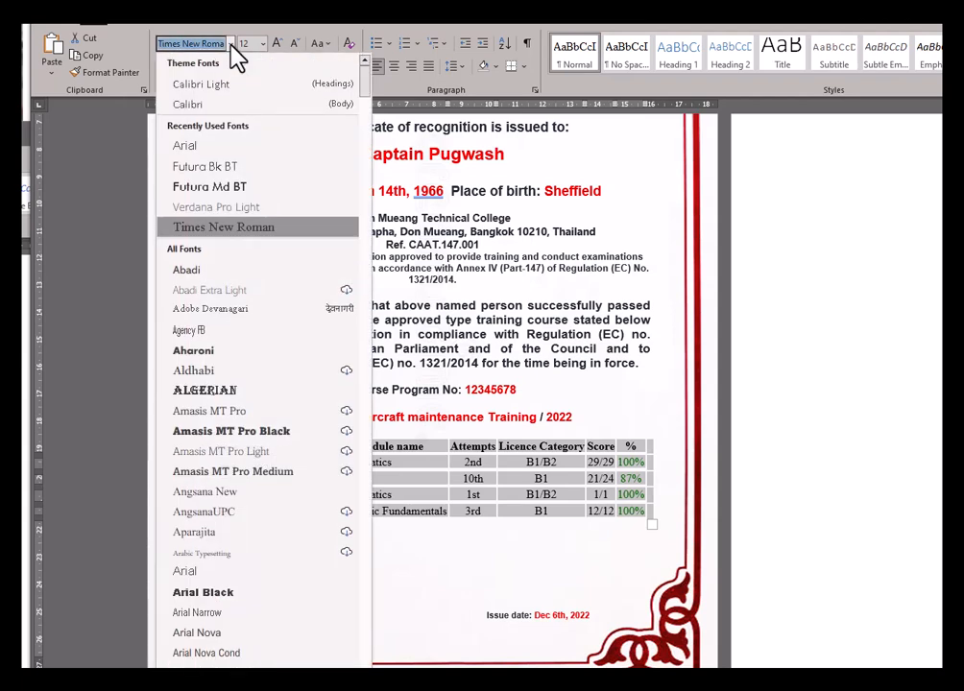
pyautogui.click(197, 146)
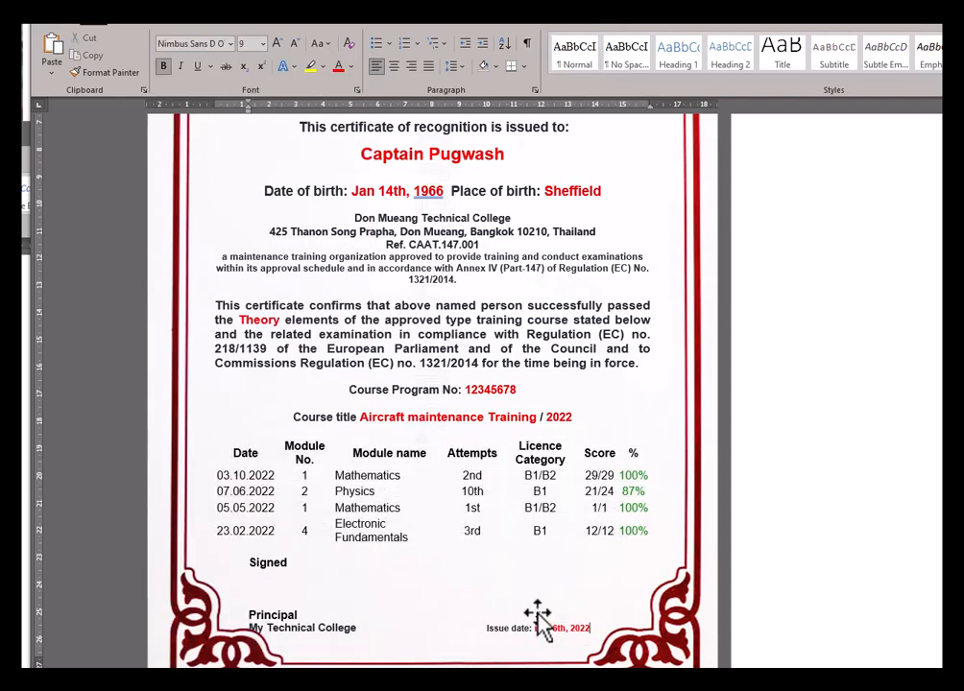
pyautogui.press('Delete')
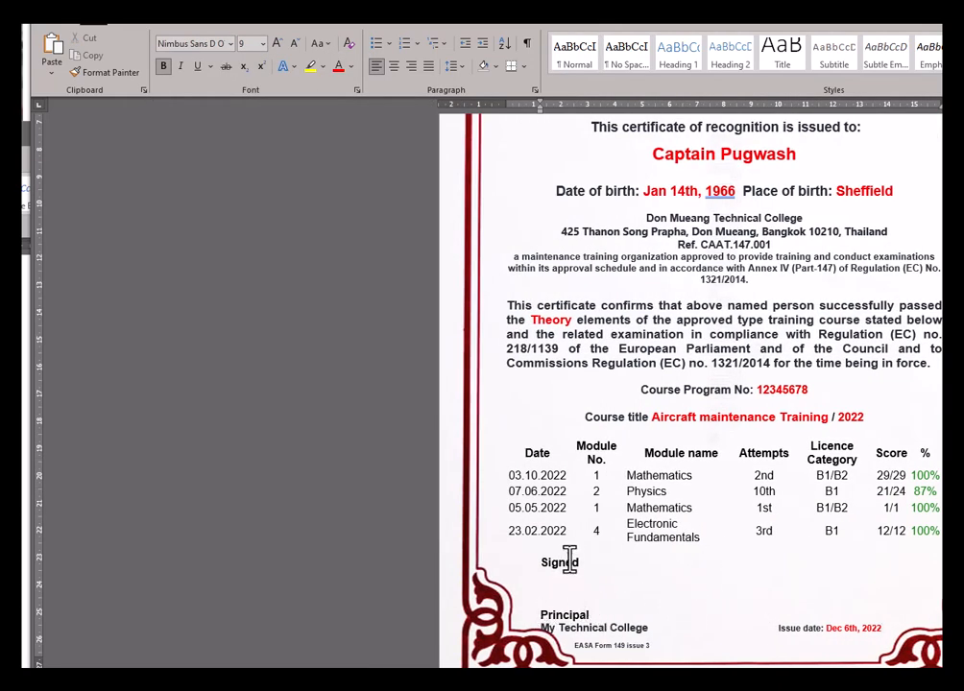
# - Left-align the Date heading and delete the letters 'le' from the Module heading
pyautogui.click(535, 454)
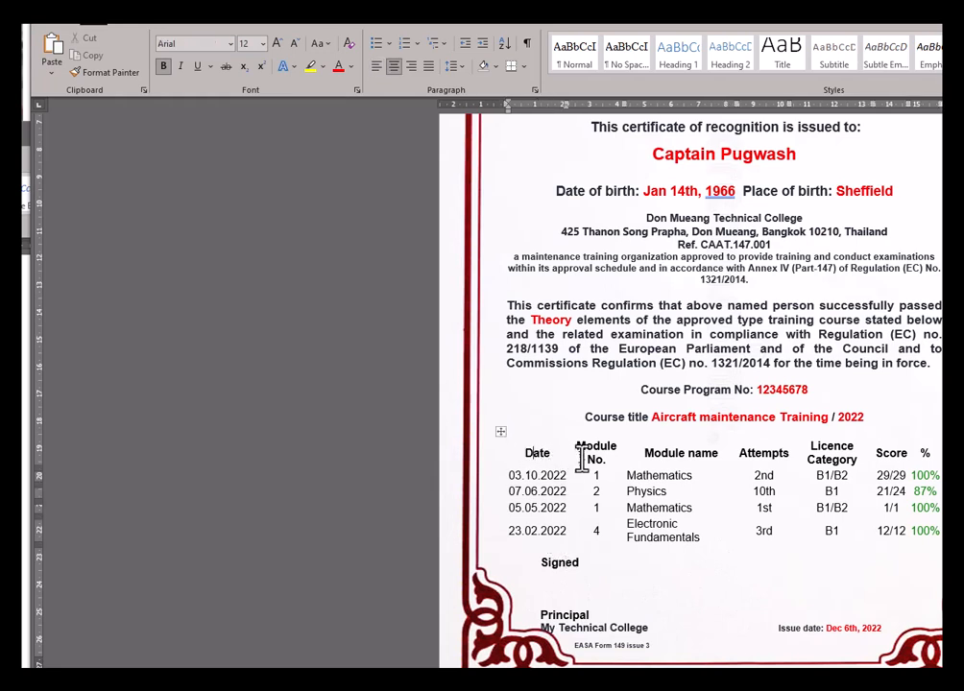
pyautogui.click(376, 66)
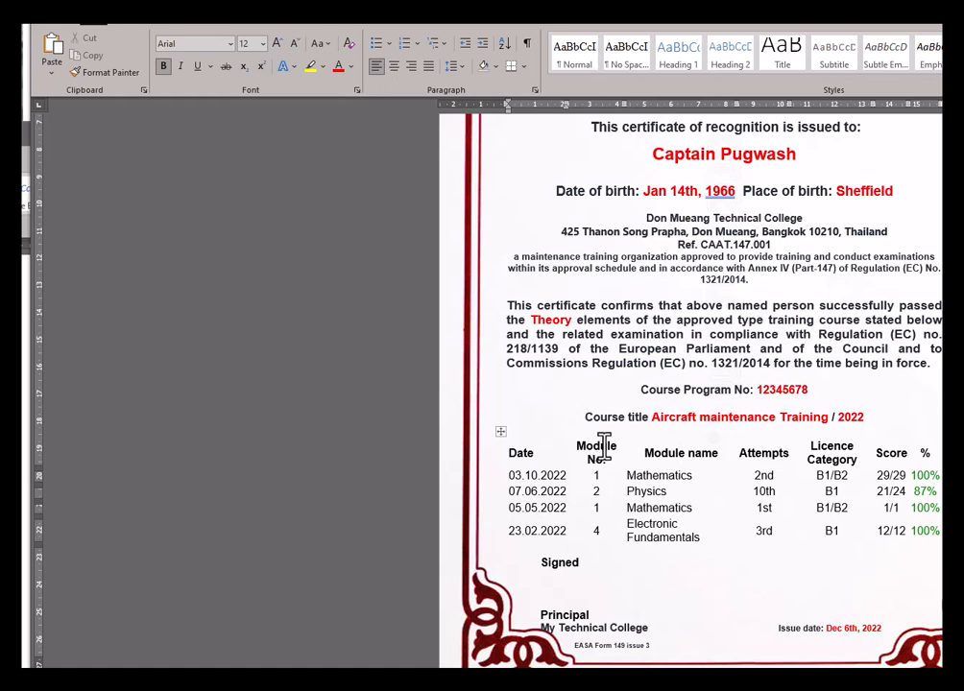
pyautogui.moveTo(604, 448); pyautogui.dragTo(617, 445)
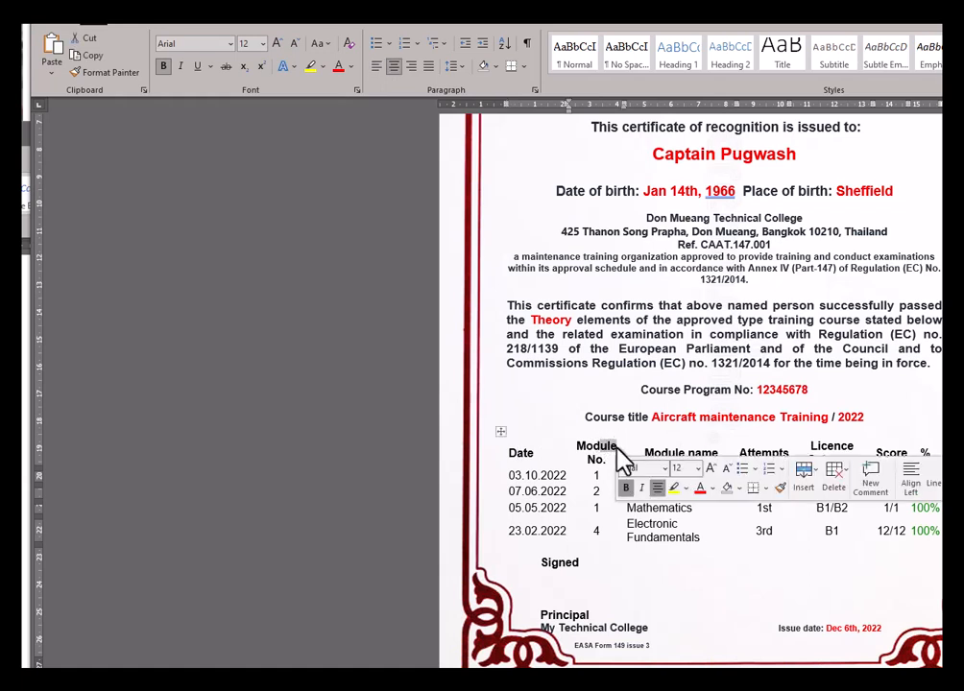
pyautogui.press('Delete')
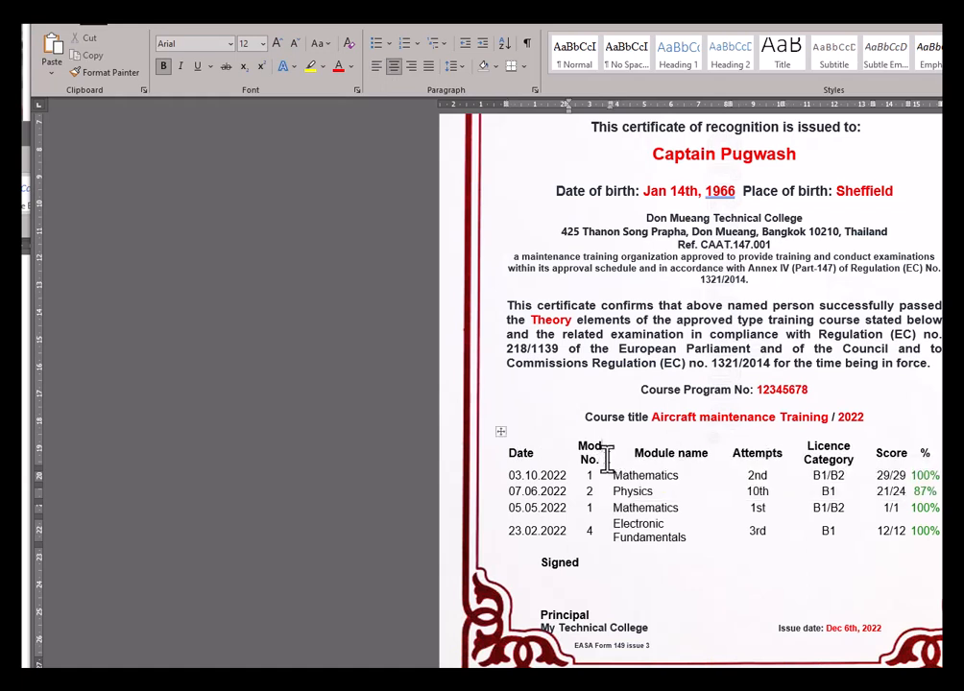